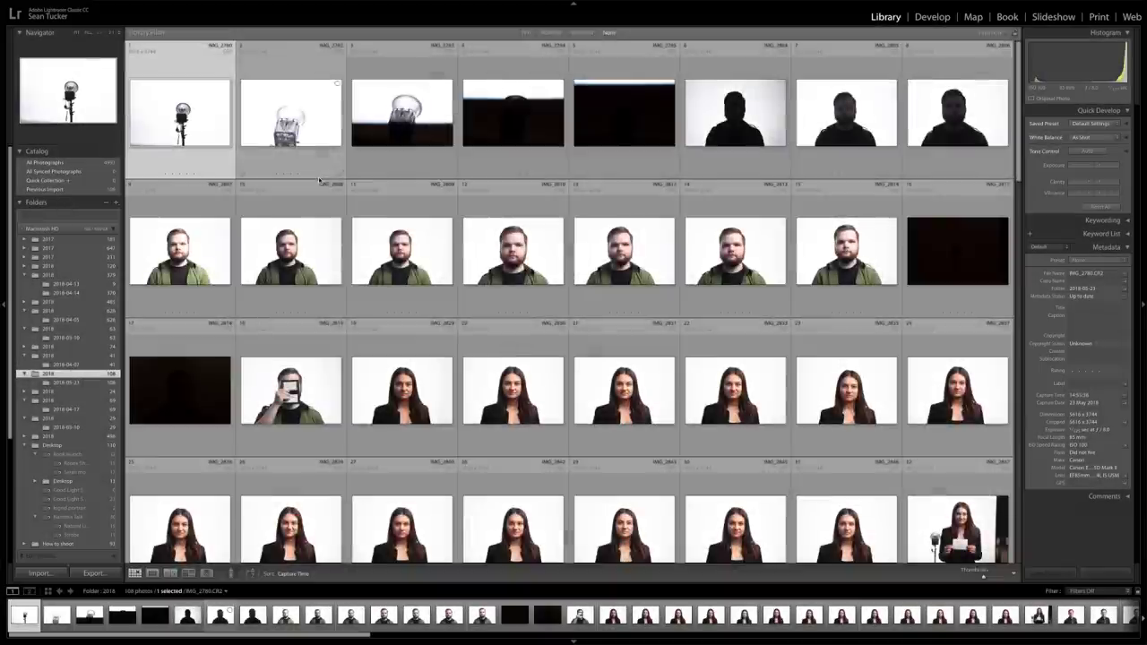
# Look through the thumbnails of the 2018 headshot folder to review the portraits and find the white balance card shot
pyautogui.scroll(10, 319, 181)
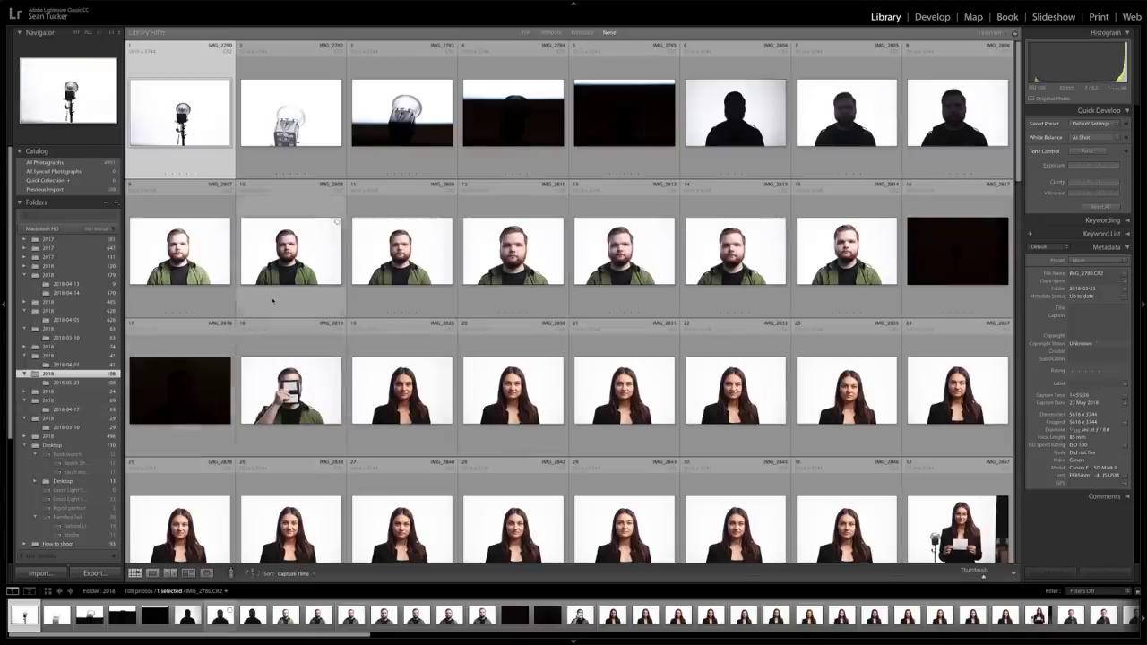
pyautogui.scroll(-3, 269, 300)
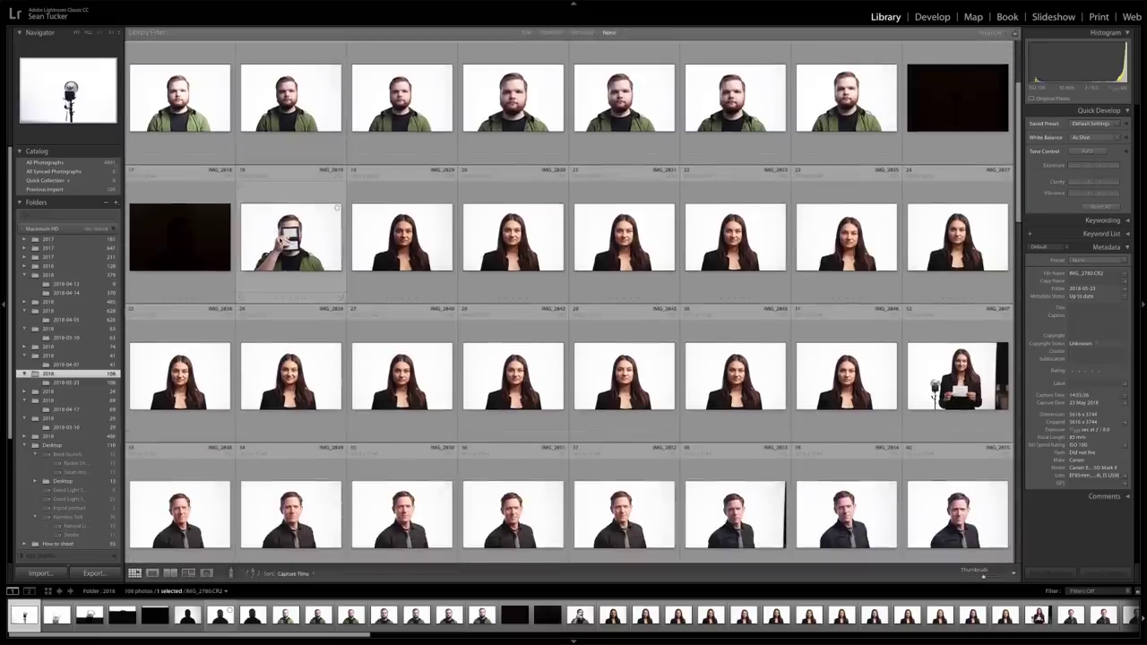
pyautogui.scroll(-10, 464, 212)
pyautogui.scroll(-10, 463, 212)
pyautogui.scroll(2, 445, 270)
pyautogui.scroll(15, 445, 270)
pyautogui.scroll(-4, 444, 271)
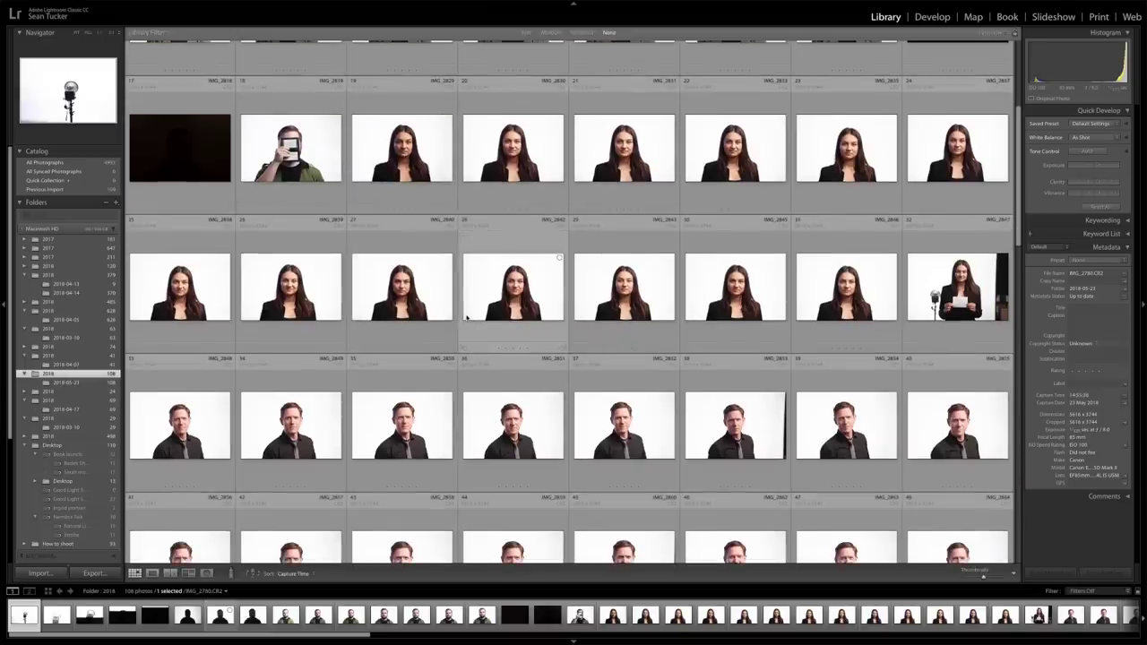
pyautogui.scroll(5, 466, 317)
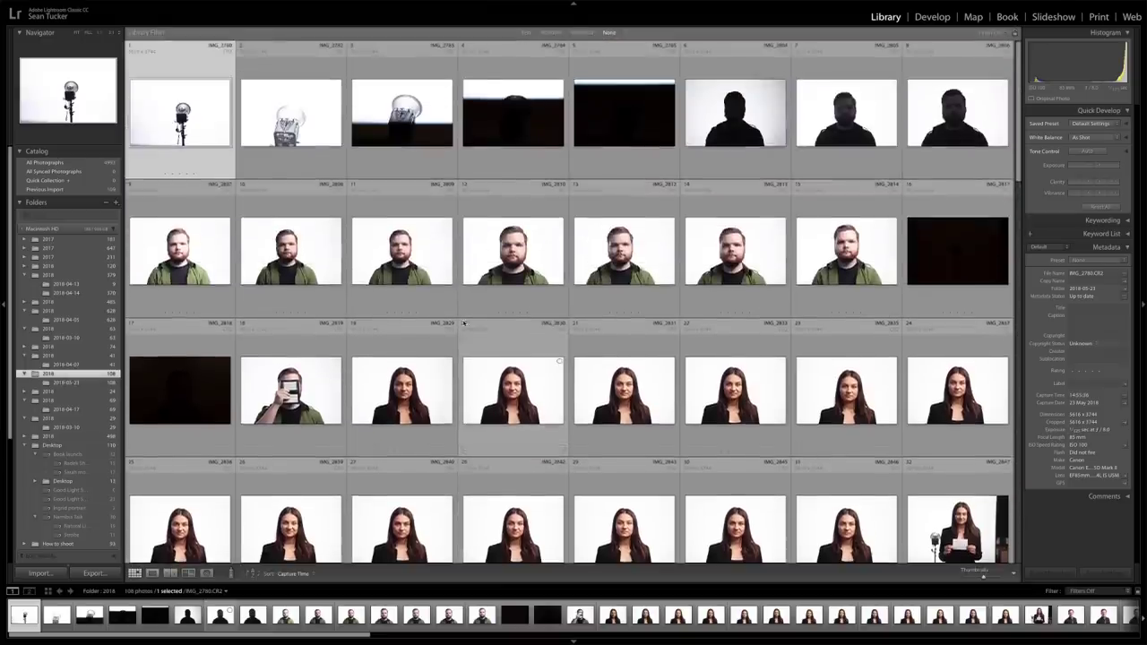
pyautogui.scroll(-8, 463, 322)
pyautogui.scroll(7, 425, 226)
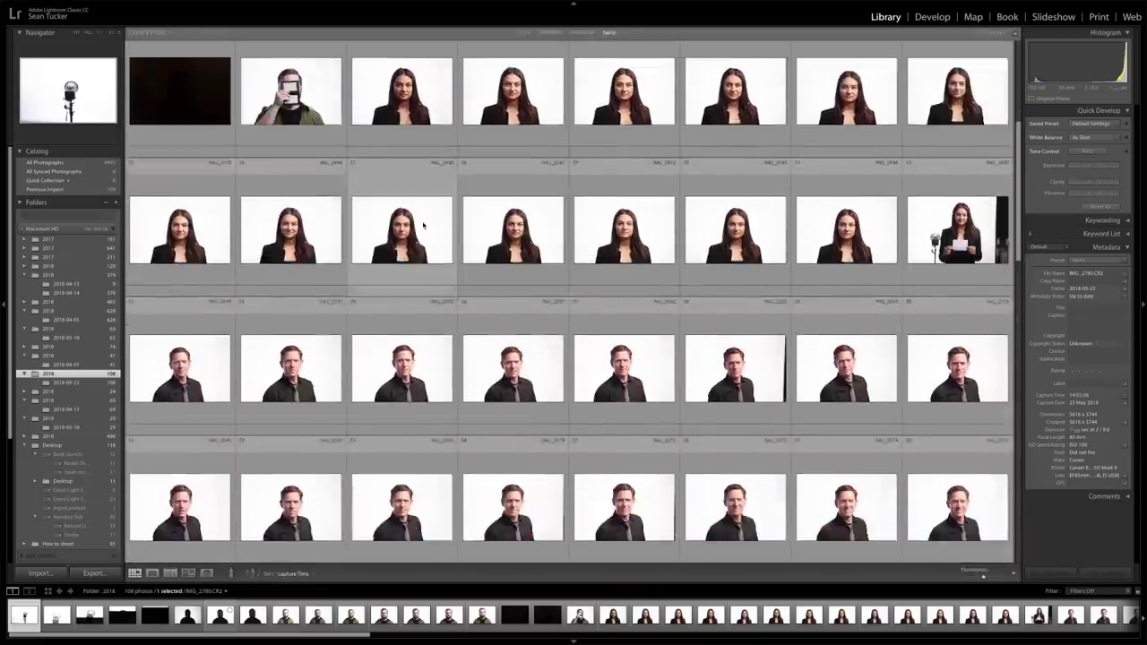
pyautogui.scroll(1, 424, 226)
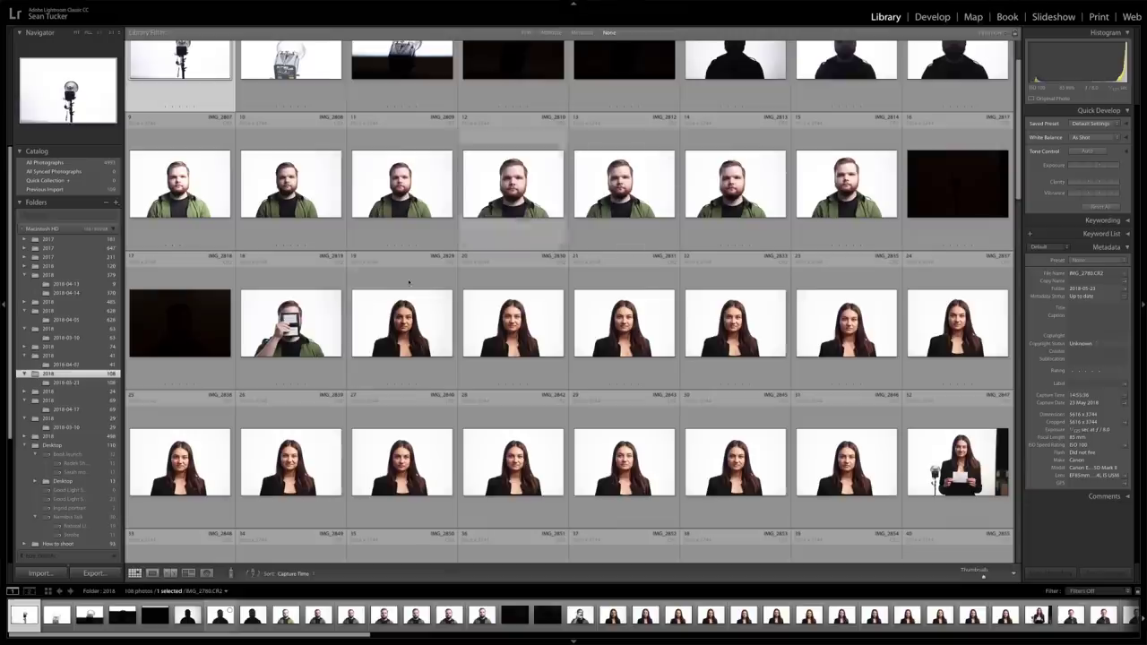
# Open the photo of the man holding the white balance card in Develop and sample its white balance from the blank card
pyautogui.doubleClick(310, 326)
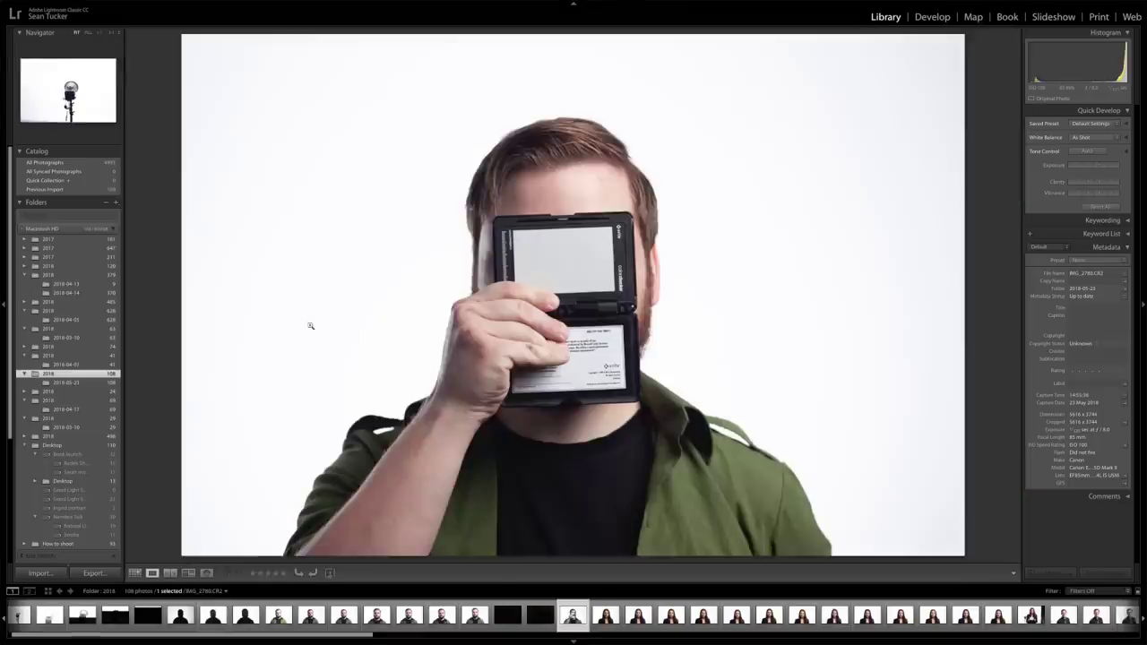
pyautogui.click(932, 17)
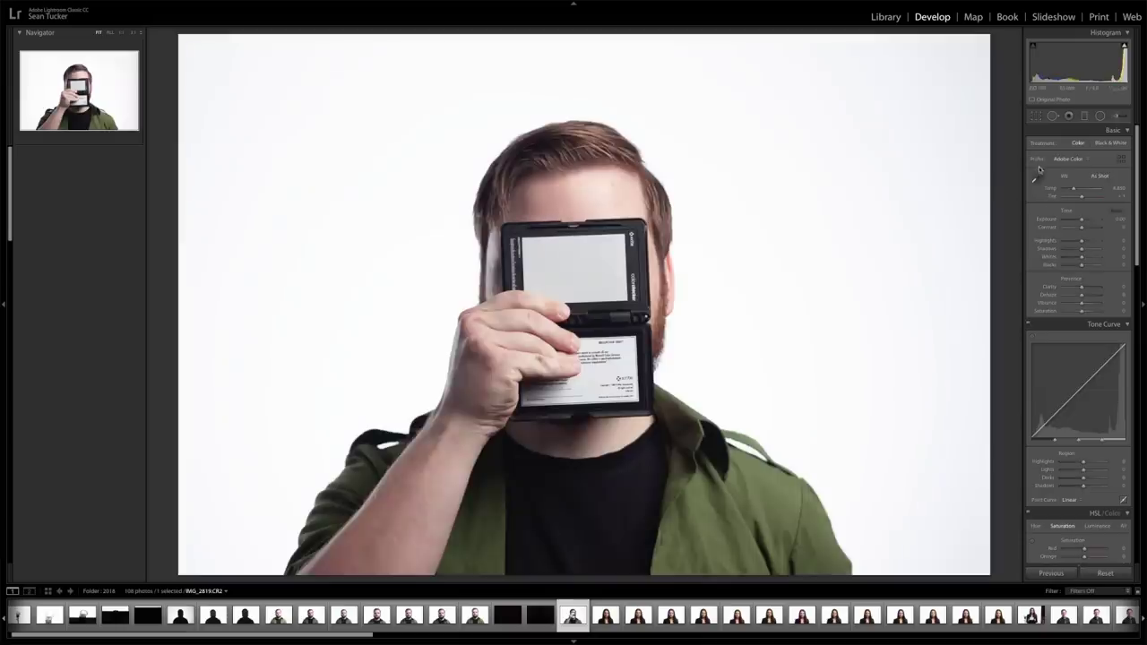
pyautogui.click(1040, 177)
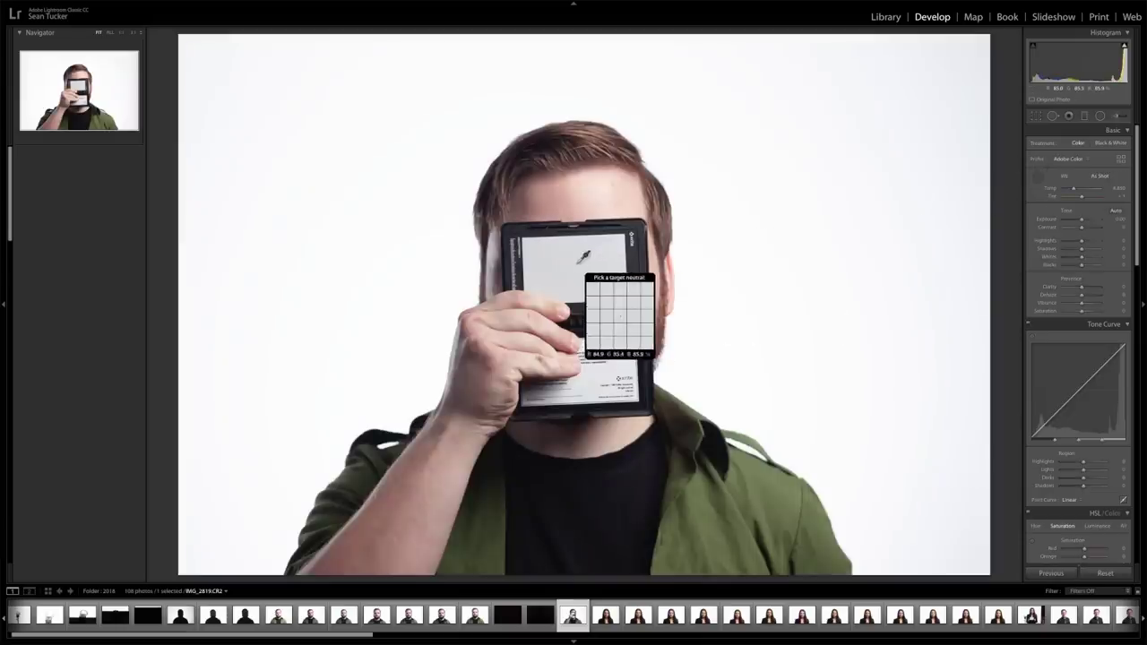
pyautogui.click(579, 262)
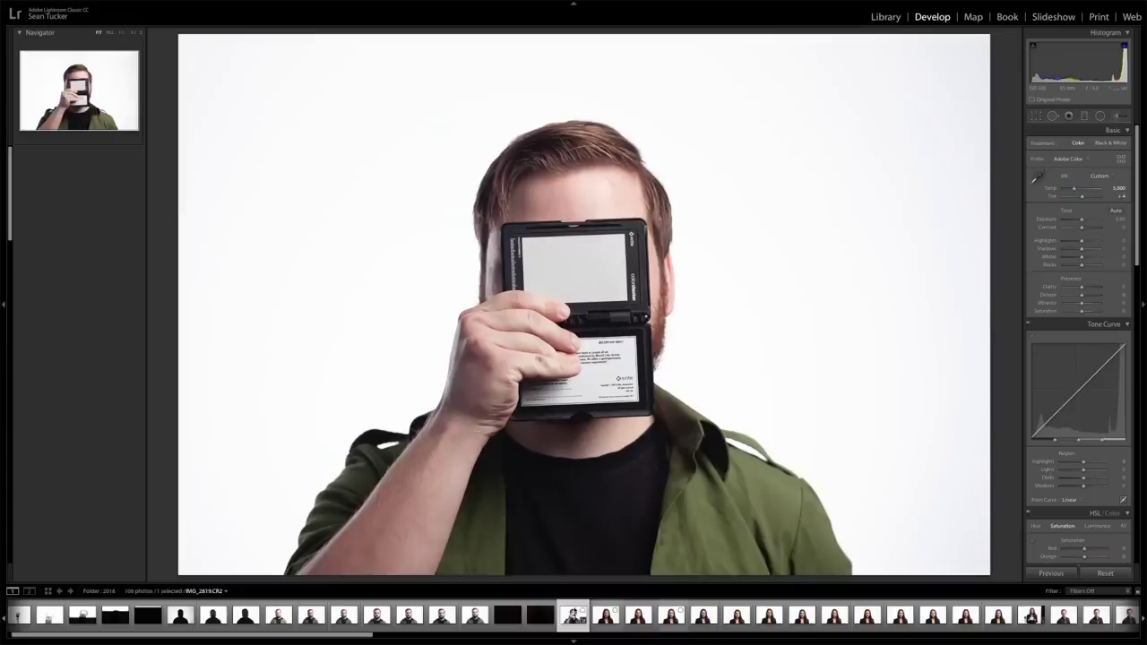
# Extend the selection from the white balance card photo, IMG_2819, through the folder's last photo, IMG_2942
pyautogui.scroll(-10, 578, 617)
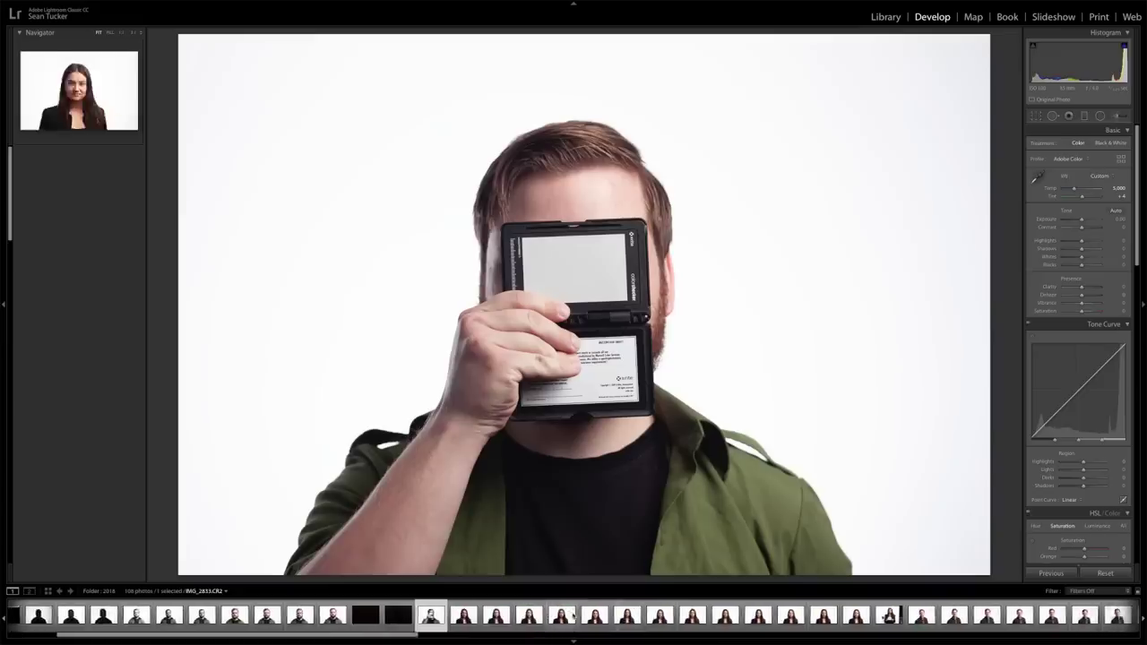
pyautogui.scroll(-6, 579, 617)
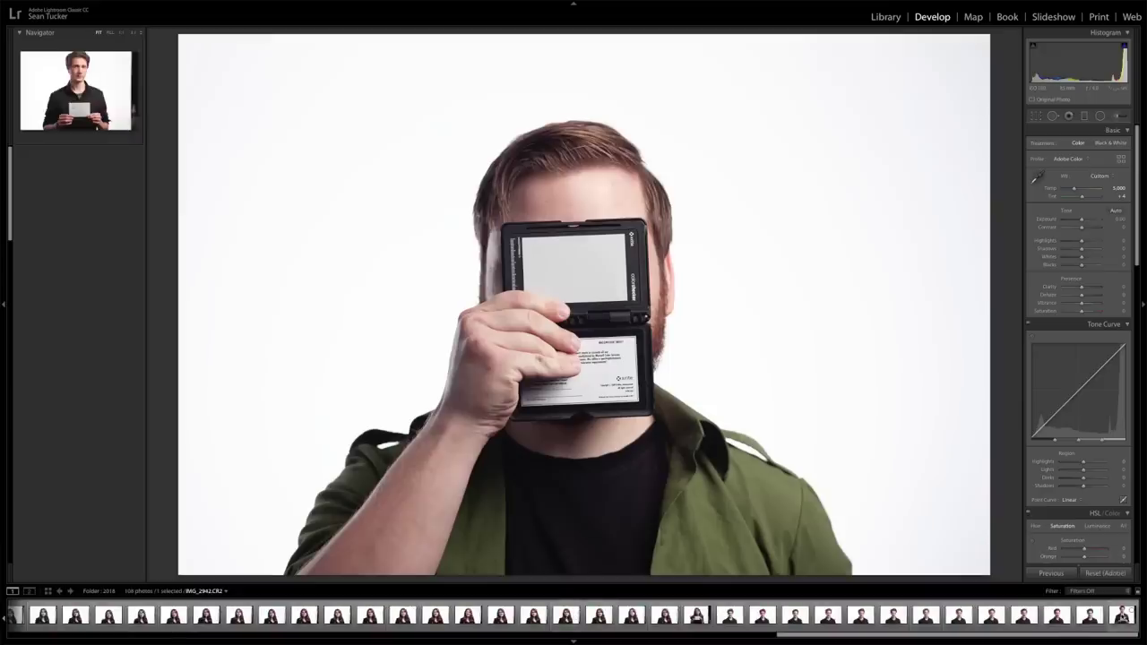
pyautogui.keyDown('shift'); pyautogui.click(1123, 615); pyautogui.keyUp('shift')
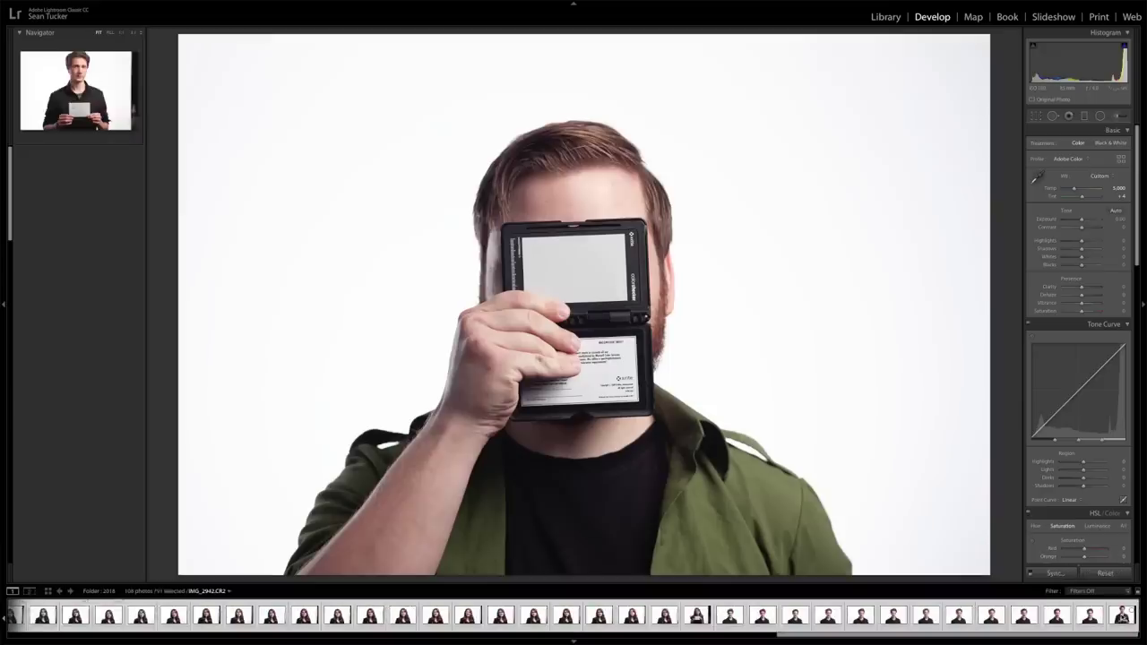
pyautogui.scroll(8, 1102, 615)
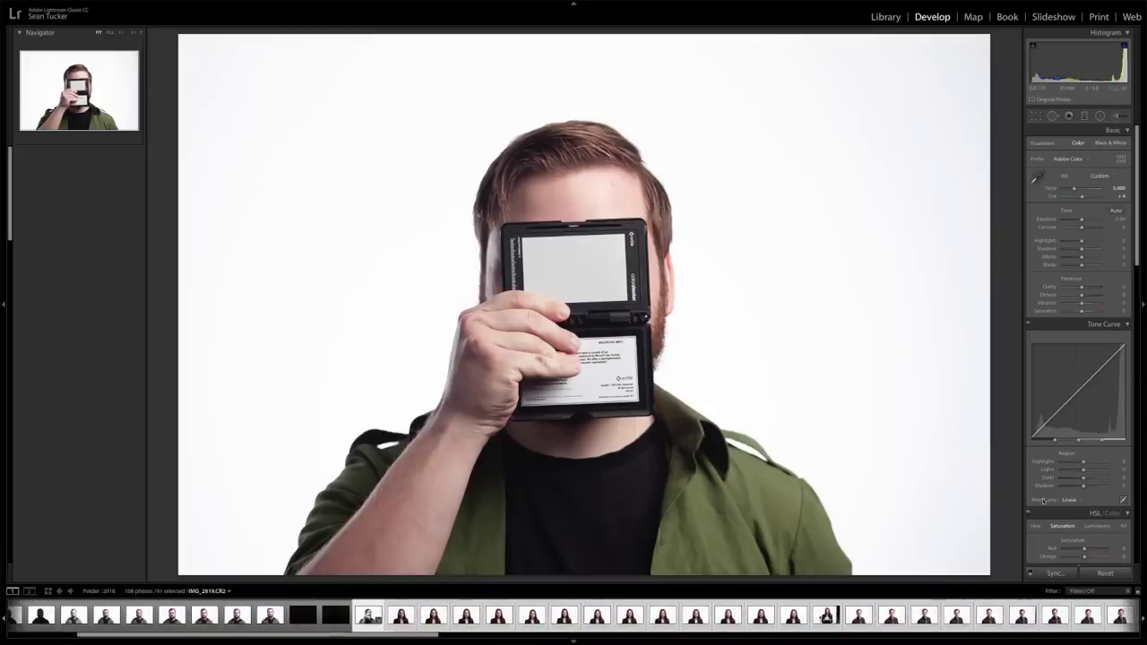
# Synchronize the white balance to the selected photos with Basic Tone excluded, and reduce the selection to the white balance card photo
pyautogui.click(1054, 575)
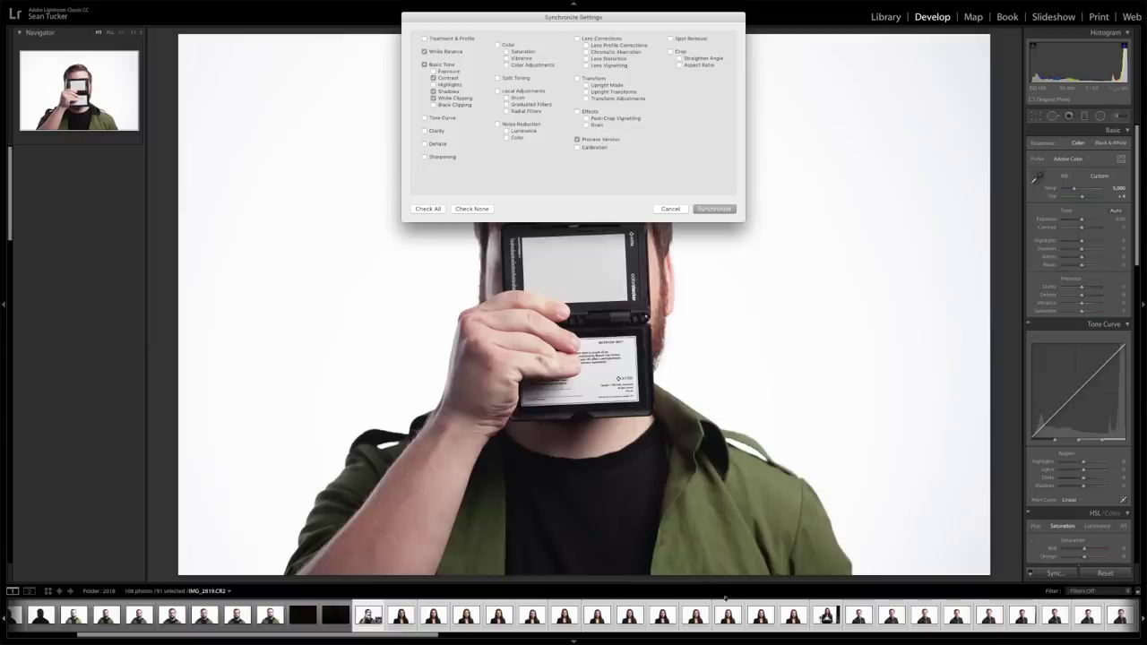
pyautogui.click(425, 64)
pyautogui.click(577, 140)
pyautogui.click(577, 140)
pyautogui.click(714, 208)
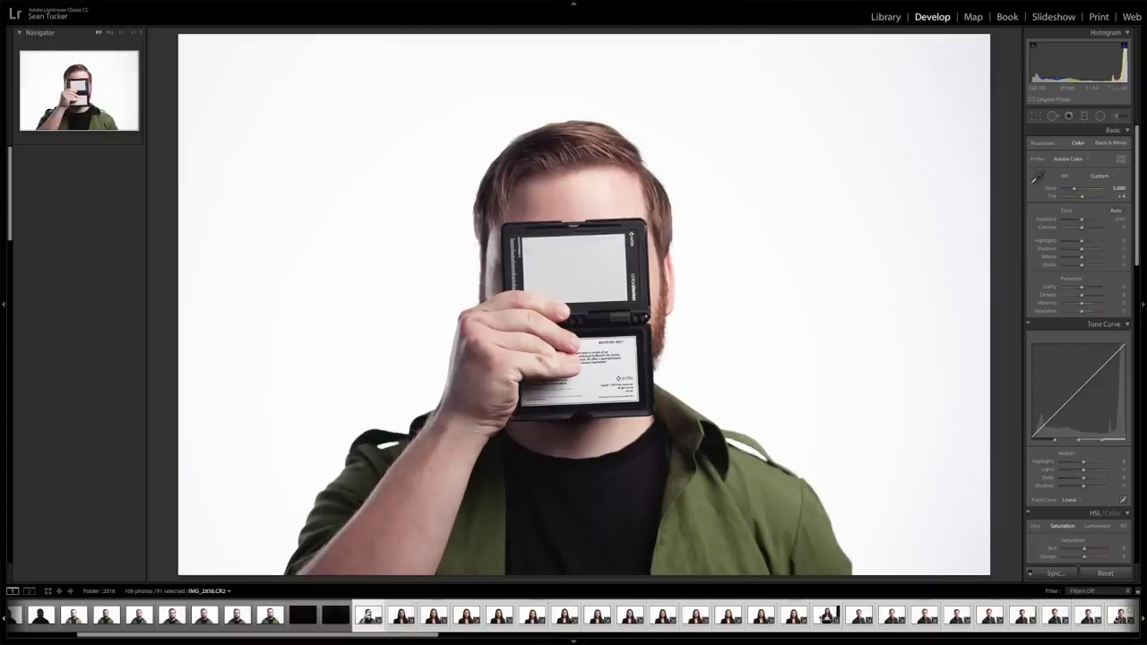
pyautogui.click(336, 616)
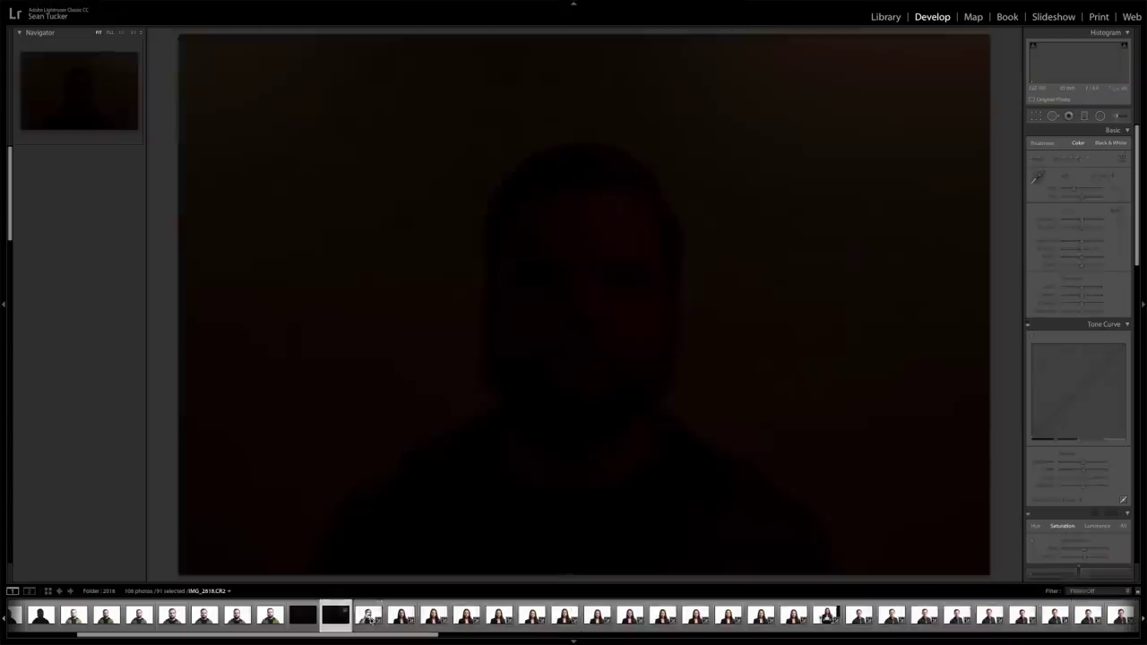
pyautogui.click(369, 618)
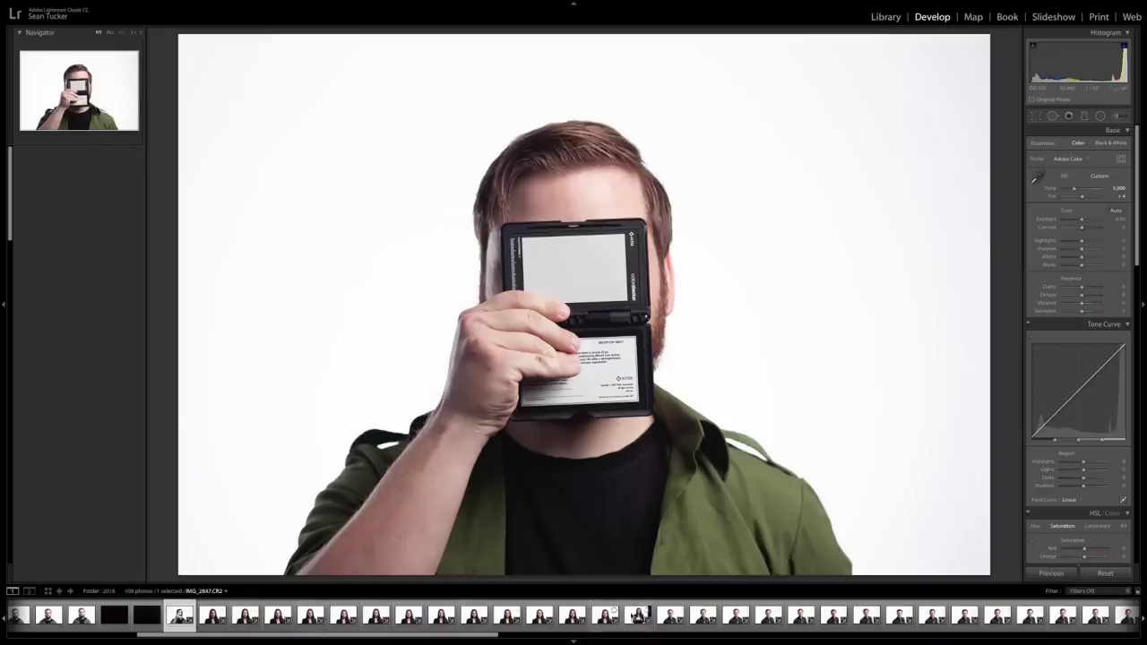
# Read the frame number on the first woman's name card photo and rate her chosen portrait, IMG_2843, 3 stars
pyautogui.click(638, 616)
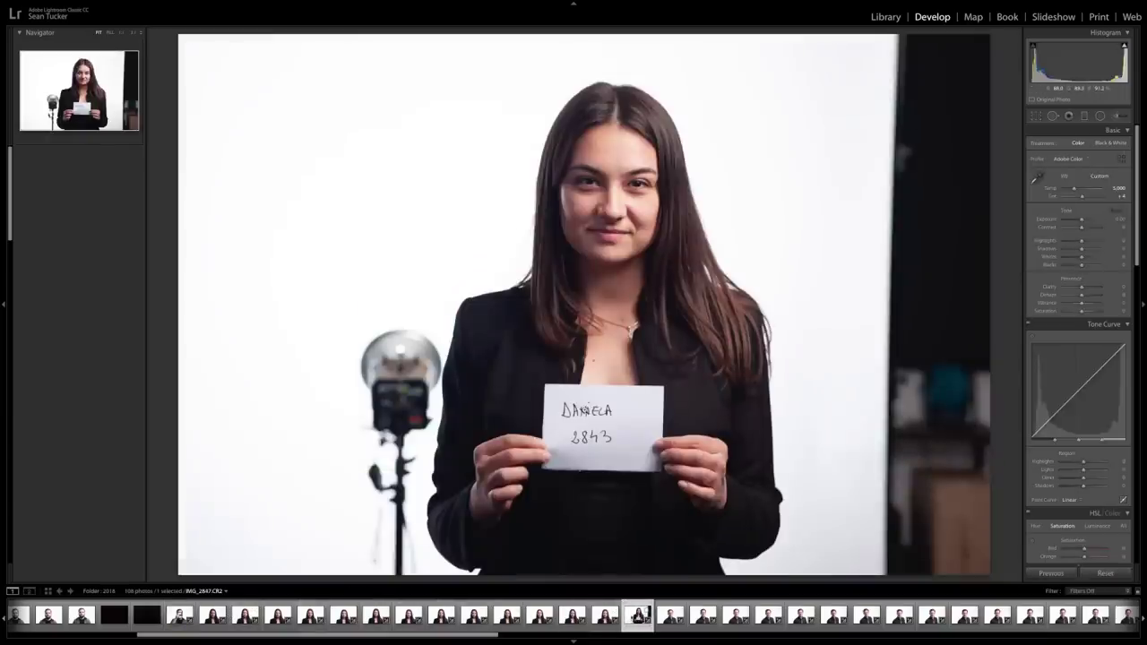
pyautogui.click(593, 441)
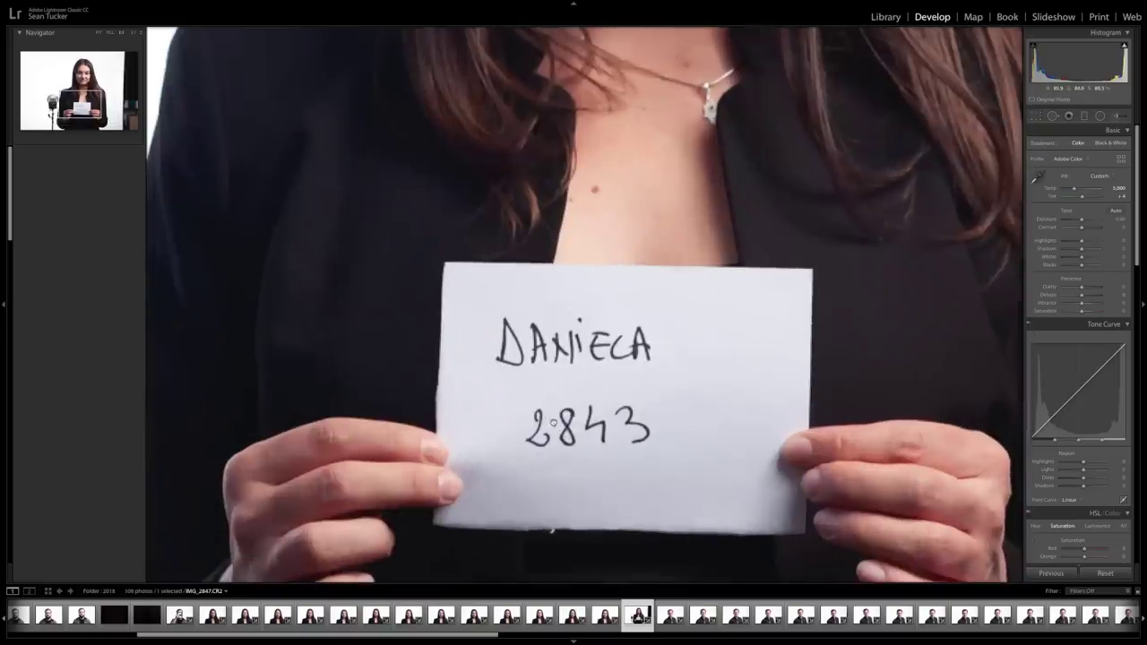
pyautogui.click(614, 464)
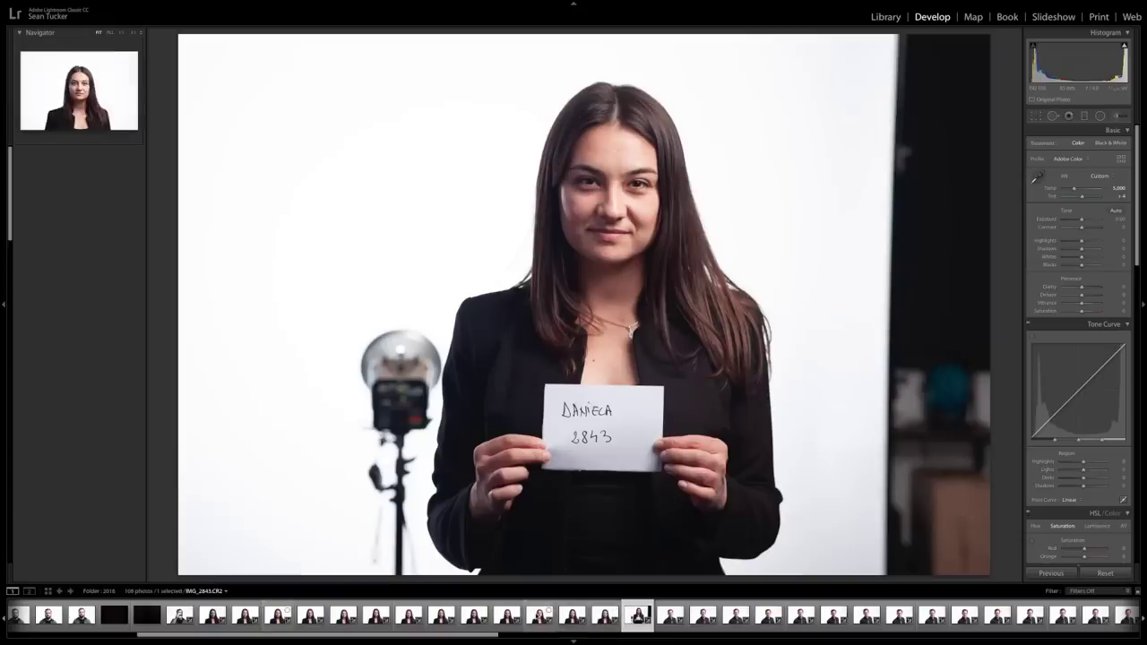
pyautogui.click(545, 615)
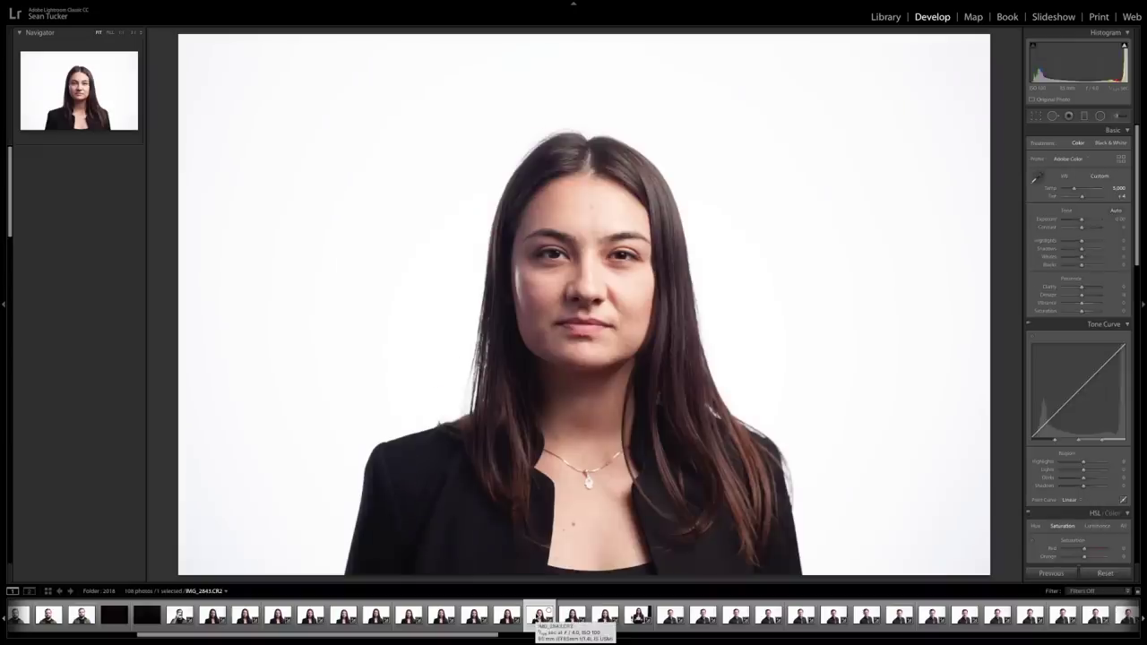
pyautogui.press('3')
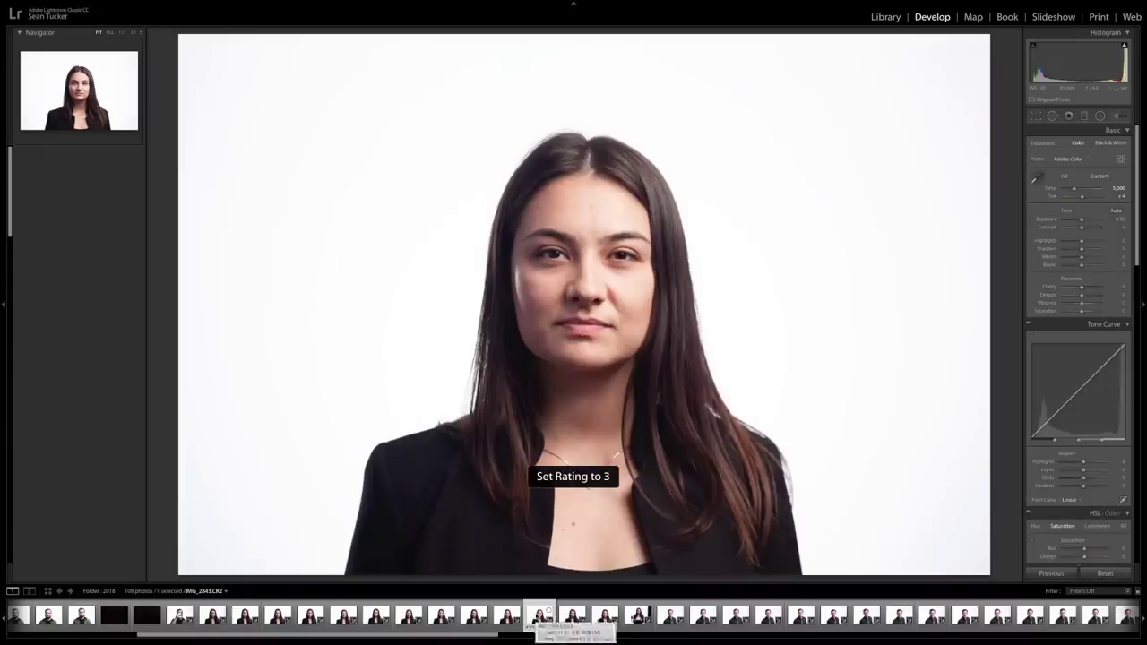
# Check the name card photo of the man in the black shirt and rate his chosen portrait, IMG_2860, 3 stars
pyautogui.scroll(-5, 535, 619)
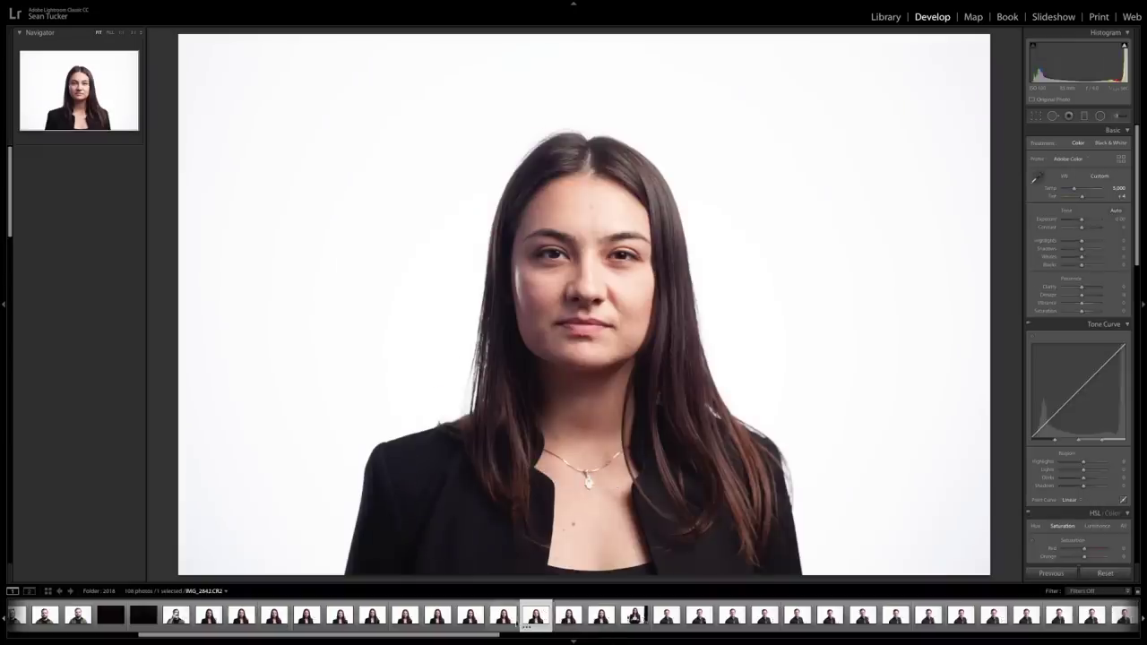
pyautogui.scroll(-2, 410, 615)
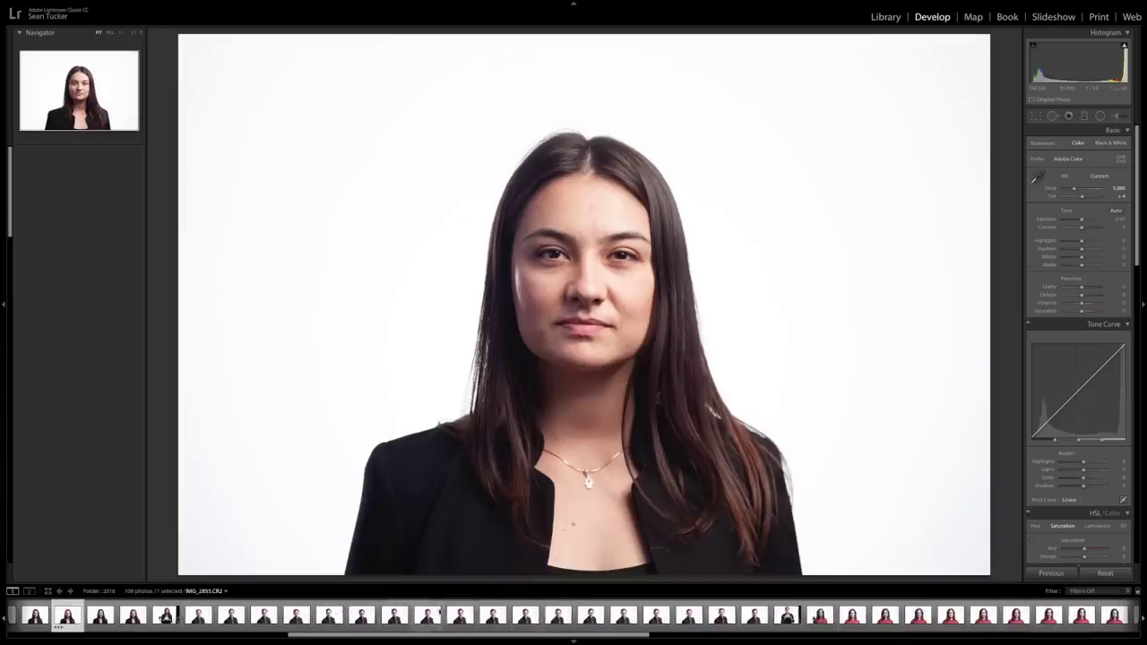
pyautogui.click(789, 615)
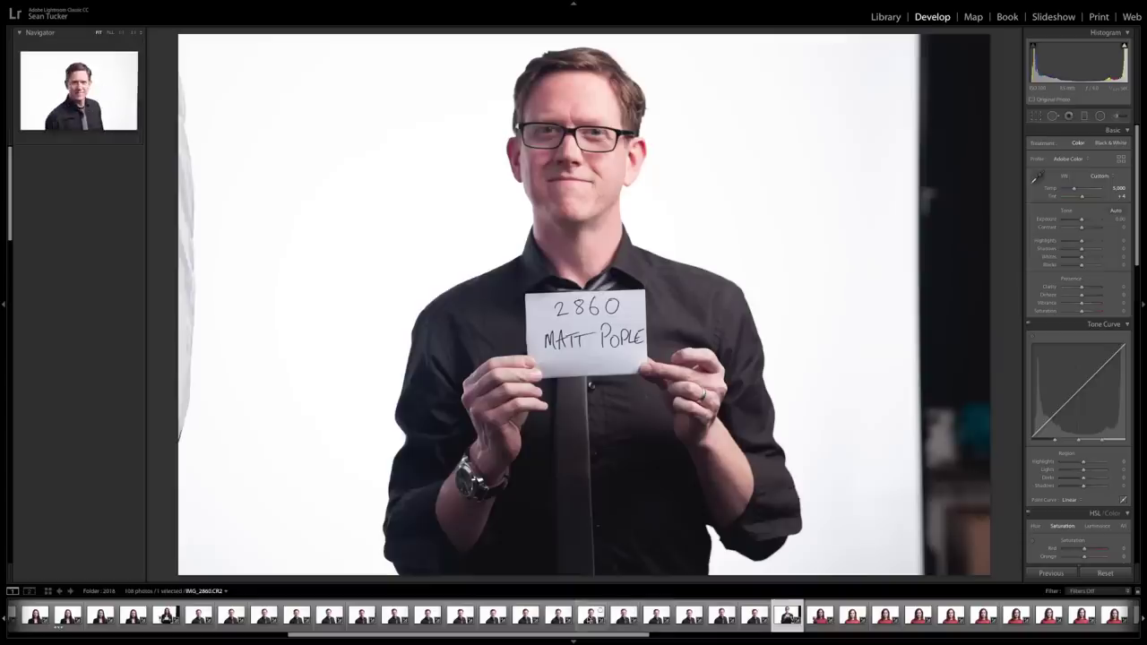
pyautogui.click(592, 617)
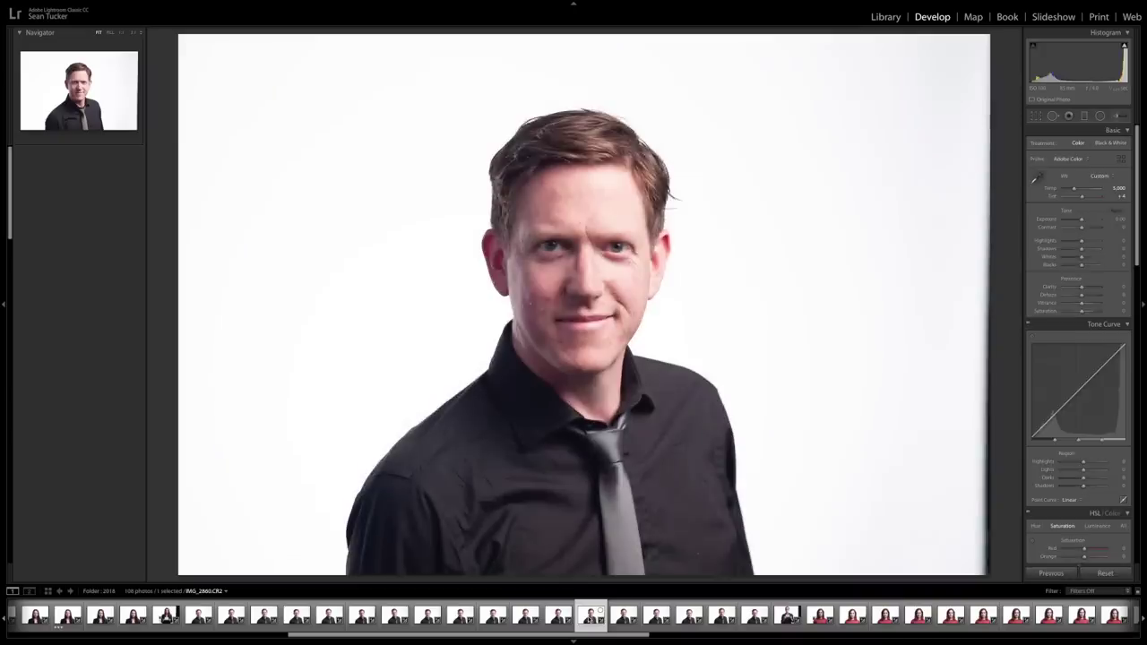
pyautogui.press('3')
# Check the name card photo of the woman in the red top and rate her chosen portrait, IMG_2890, 3 stars
pyautogui.scroll(-8, 589, 618)
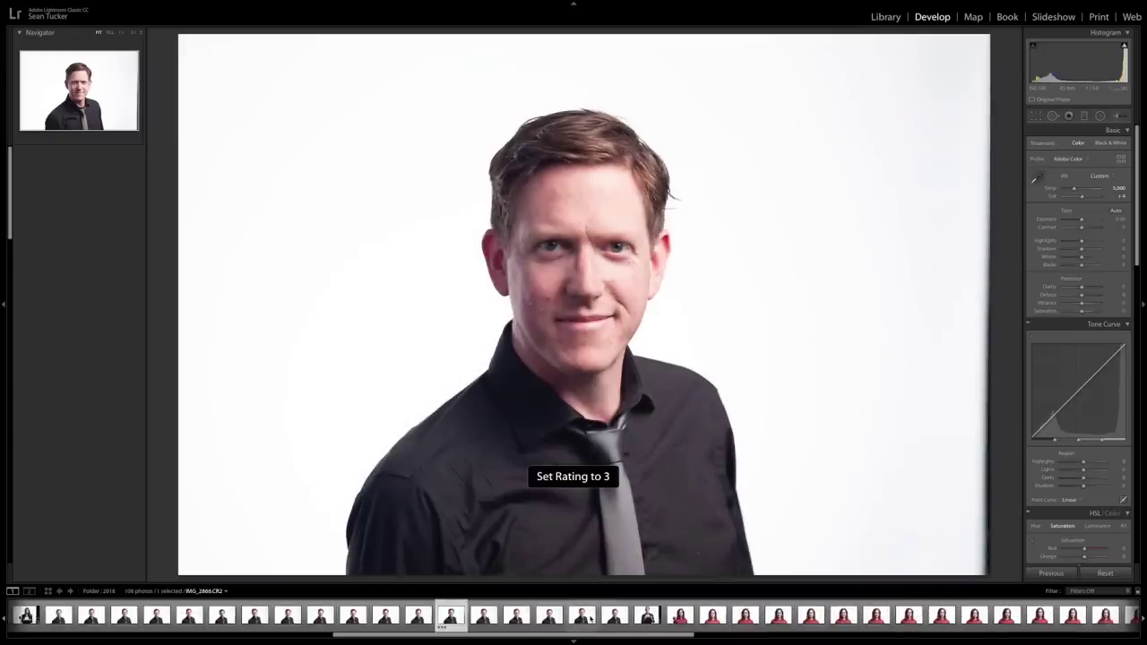
pyautogui.scroll(-1, 589, 619)
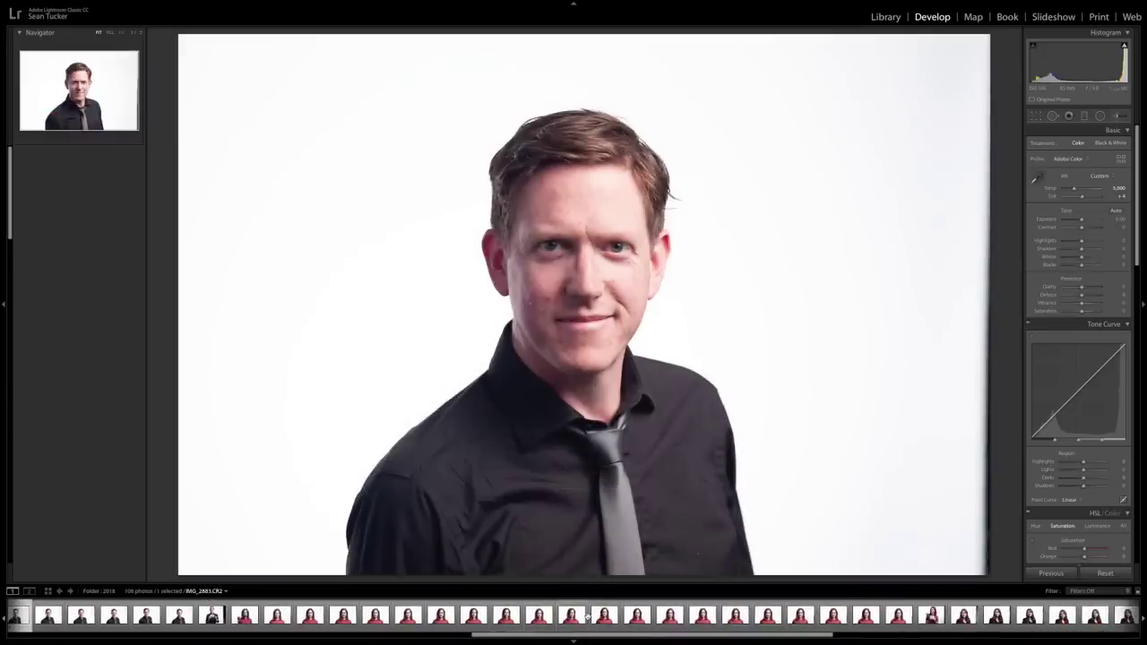
pyautogui.click(936, 616)
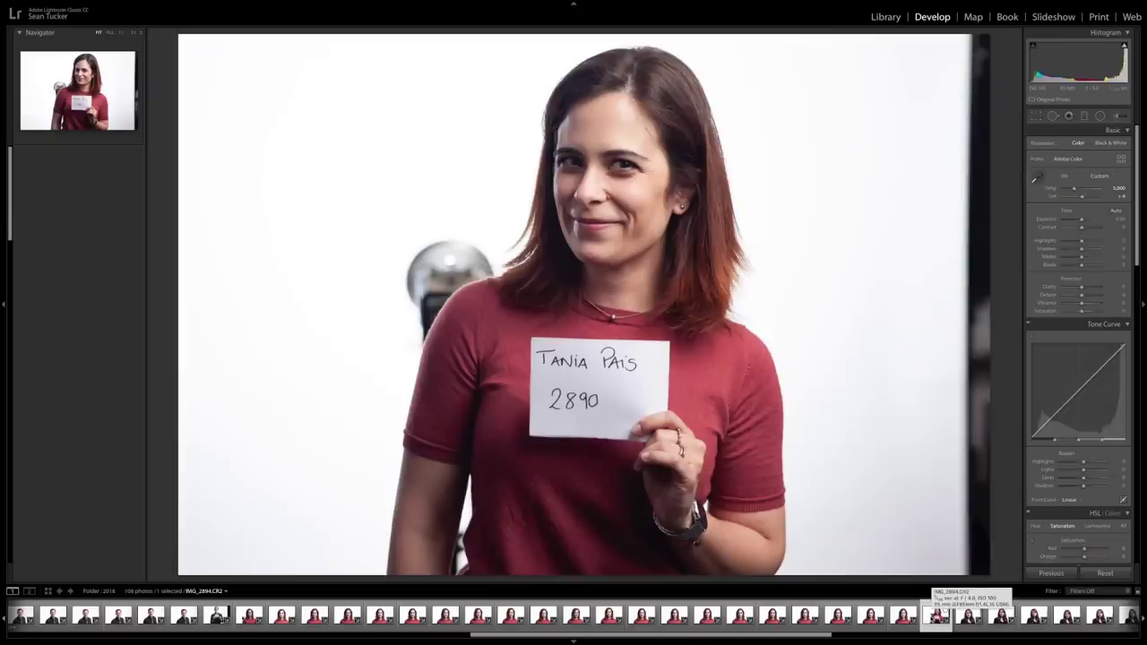
pyautogui.click(802, 617)
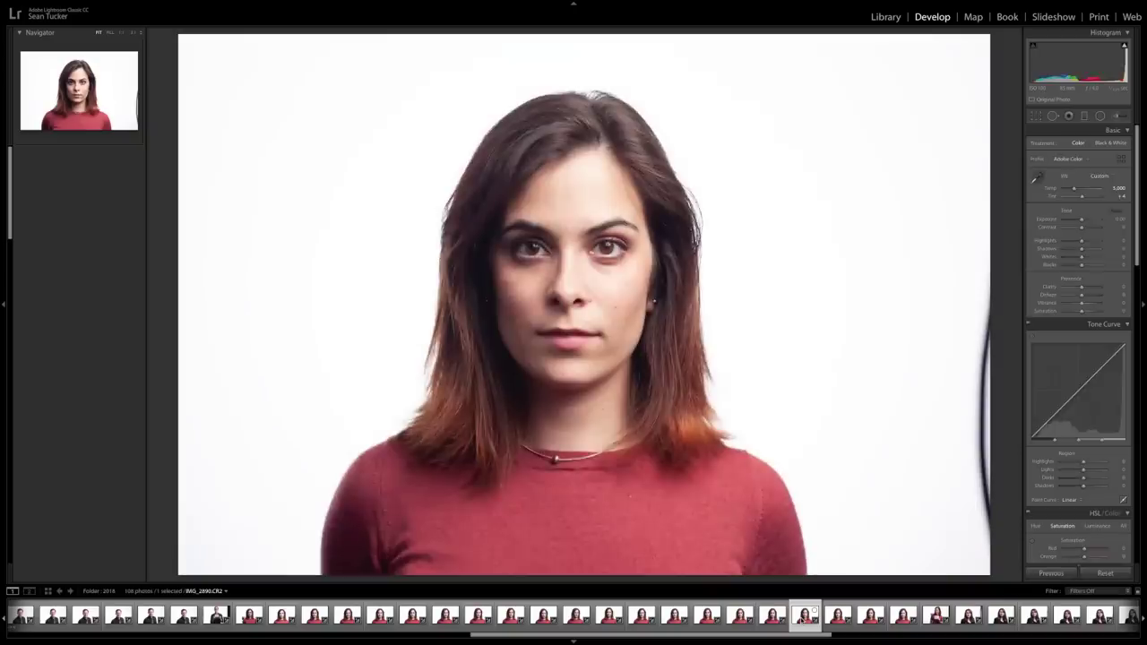
pyautogui.press('3')
# Check the name card photo of the woman with glasses and rate her chosen portrait, IMG_2914, 3 stars
pyautogui.scroll(-16, 801, 618)
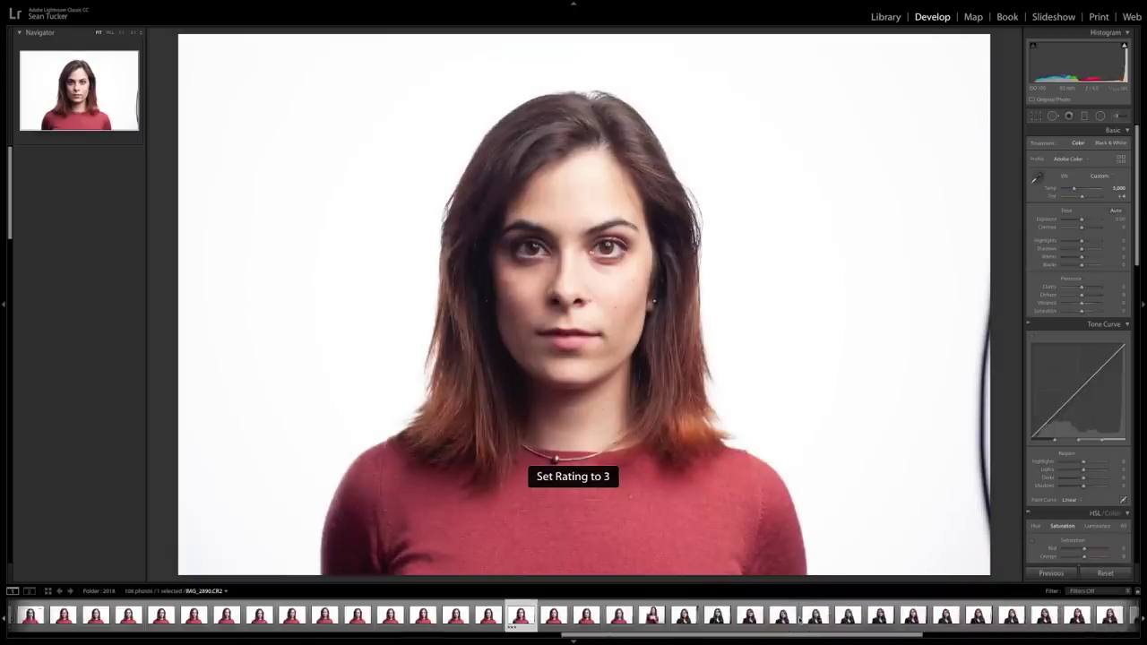
pyautogui.scroll(-3, 801, 617)
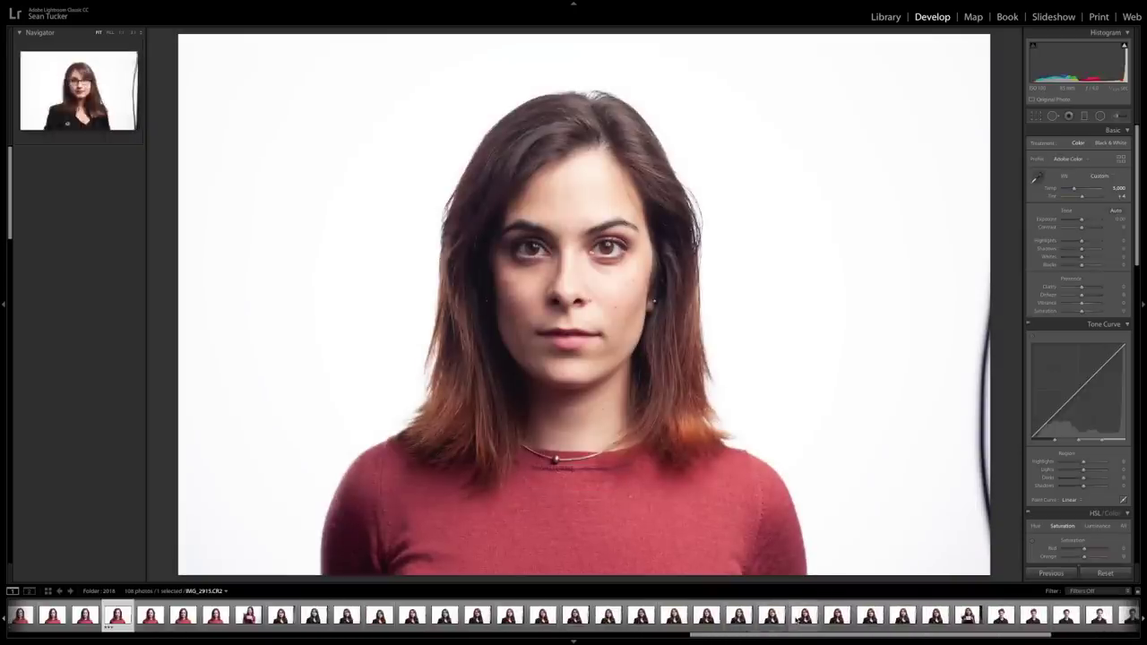
pyautogui.click(966, 617)
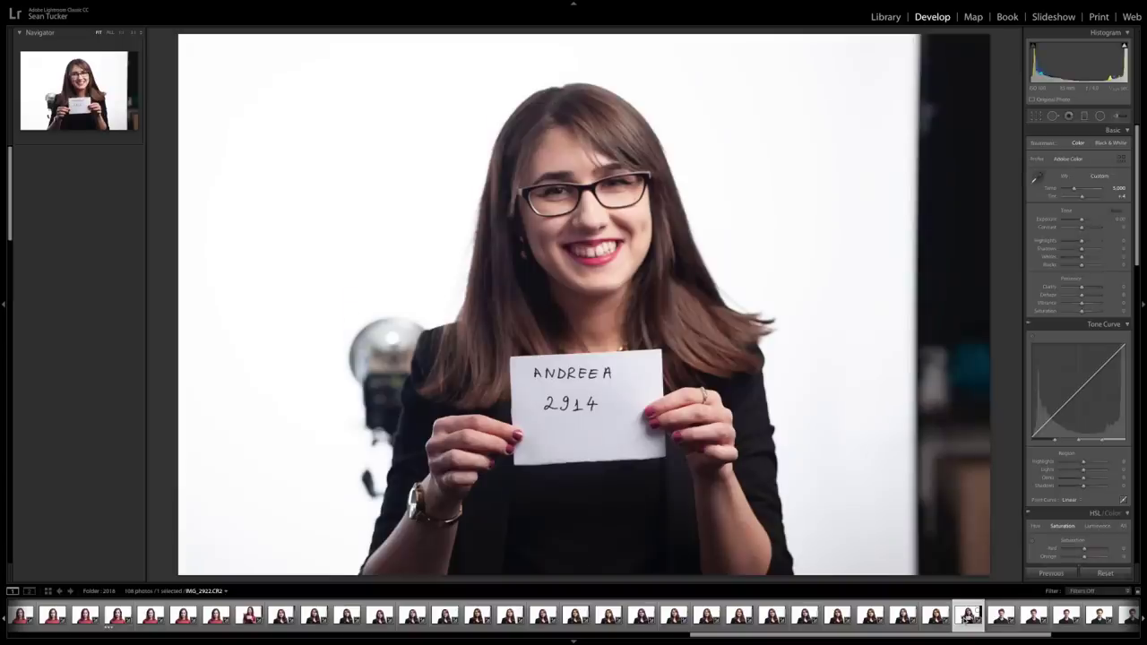
pyautogui.click(776, 616)
pyautogui.press('3')
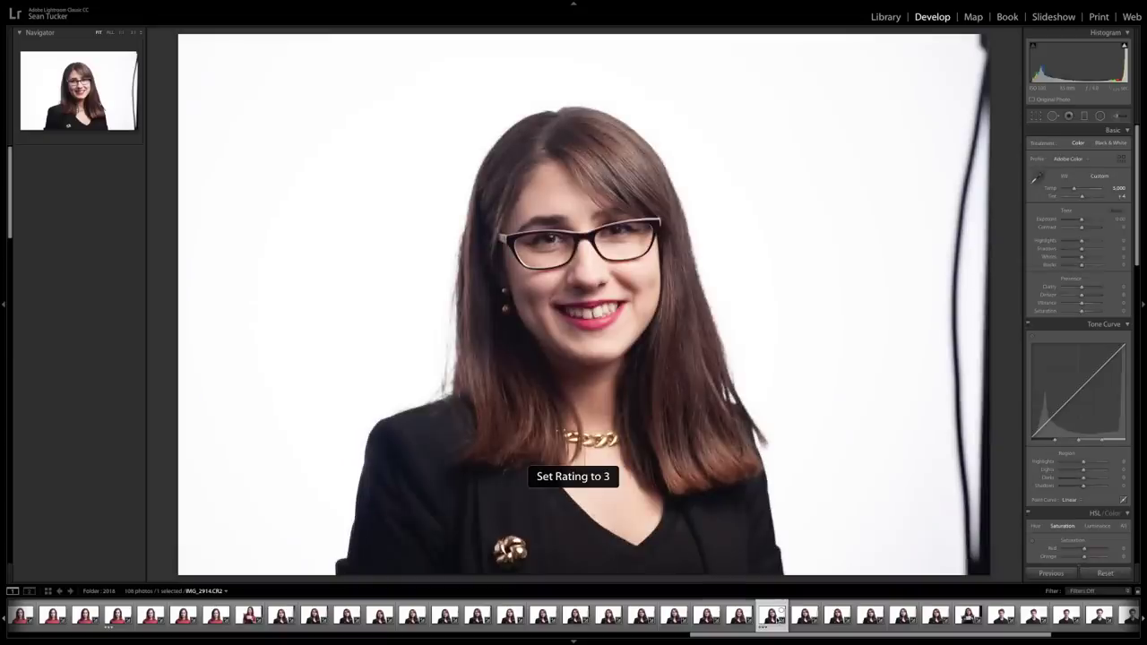
# Check the name card photo of the man in the dark open-collar shirt and rate his chosen portrait, IMG_2940, 3 stars
pyautogui.hscroll(4, 776, 616)
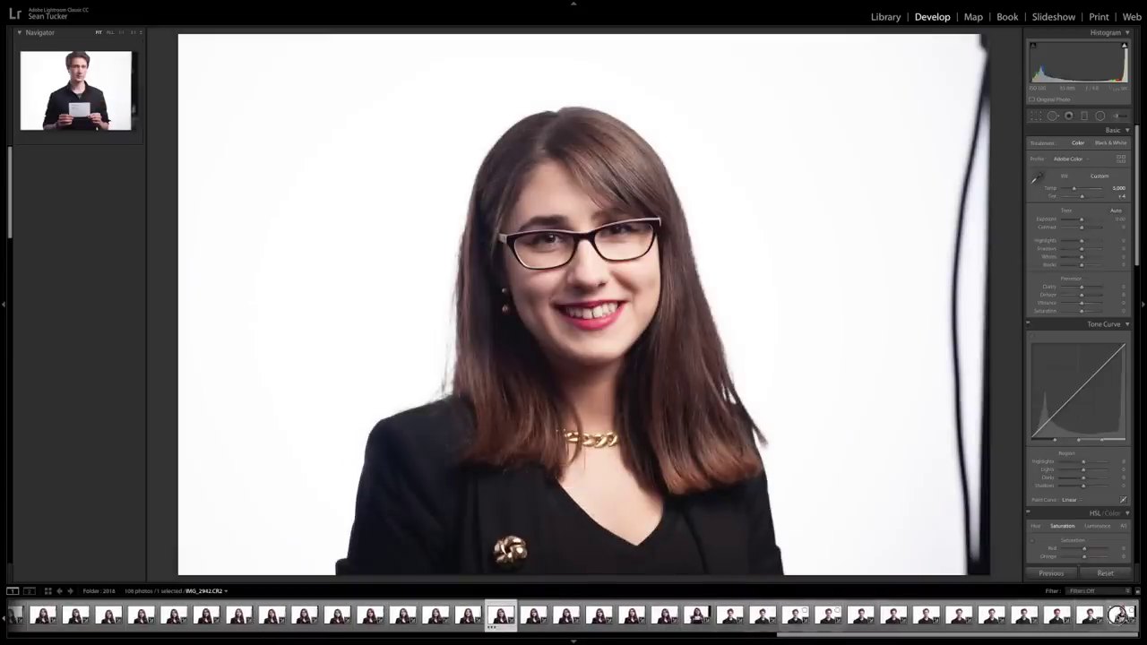
pyautogui.click(1122, 615)
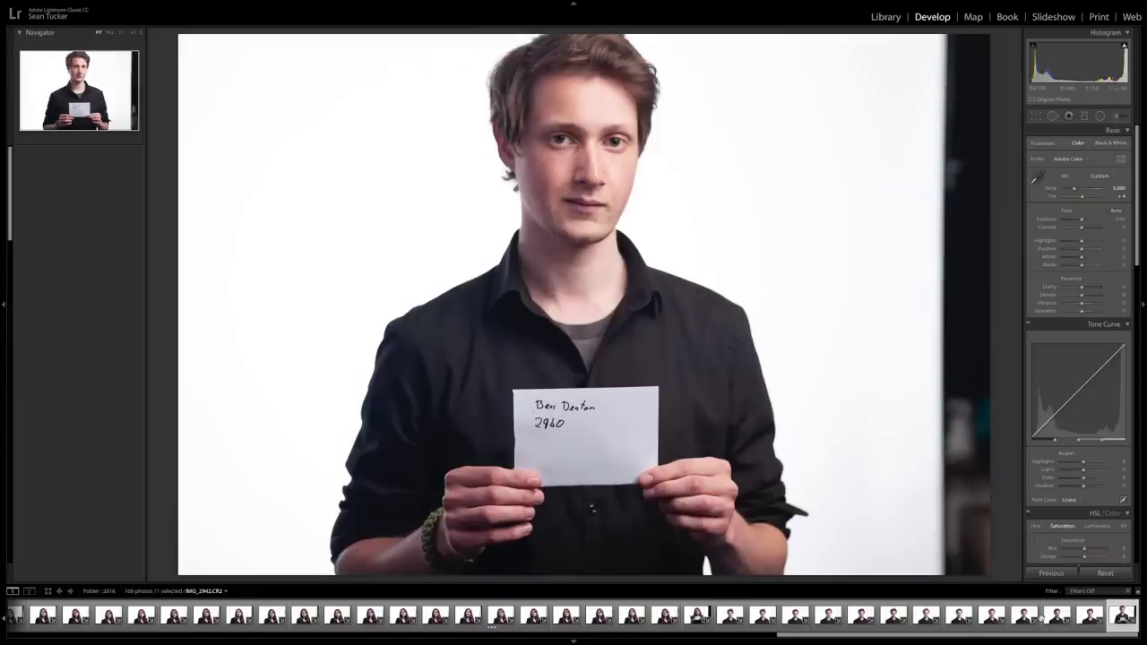
pyautogui.click(1064, 613)
pyautogui.press('3')
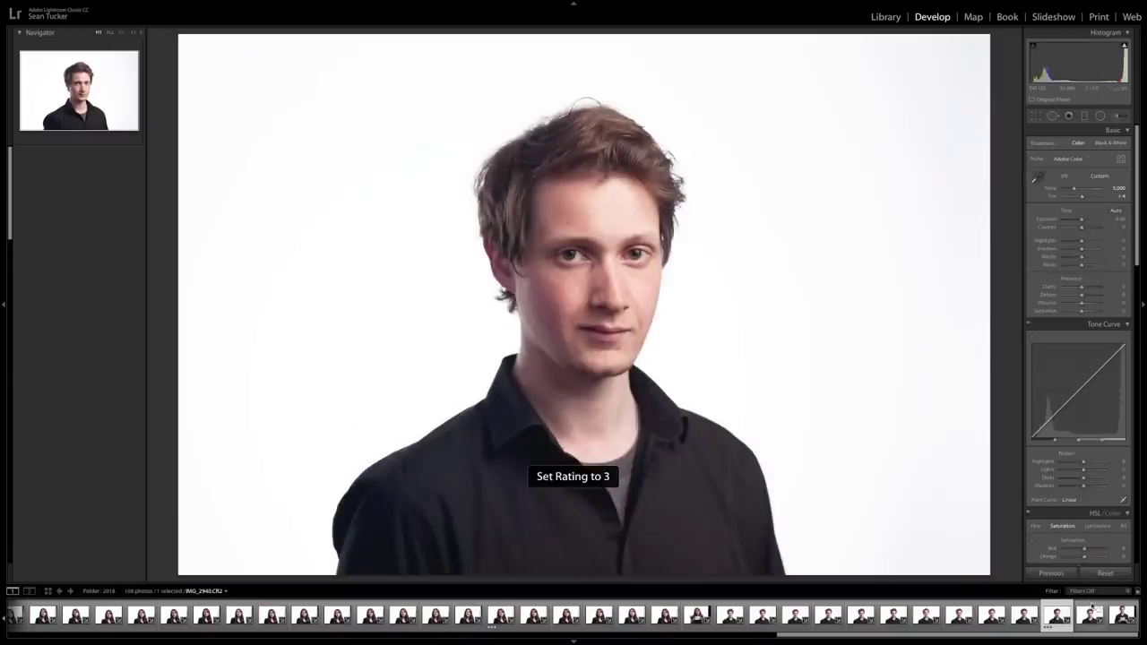
# Filter the filmstrip to show only photos rated 3 stars or higher
pyautogui.click(1091, 593)
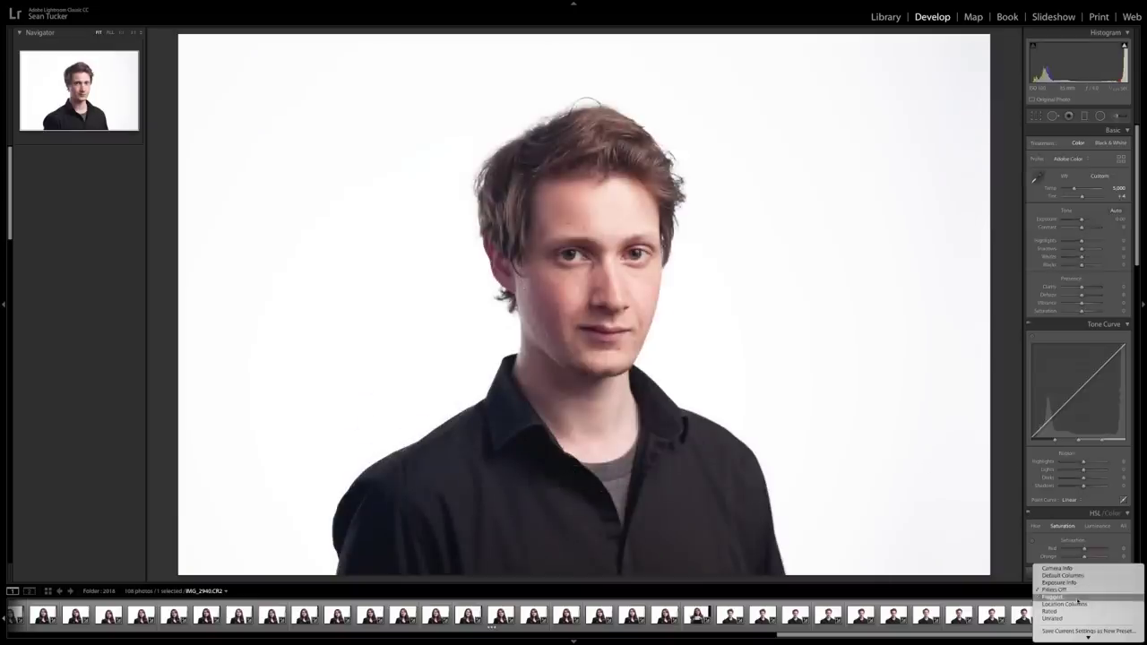
pyautogui.click(1075, 611)
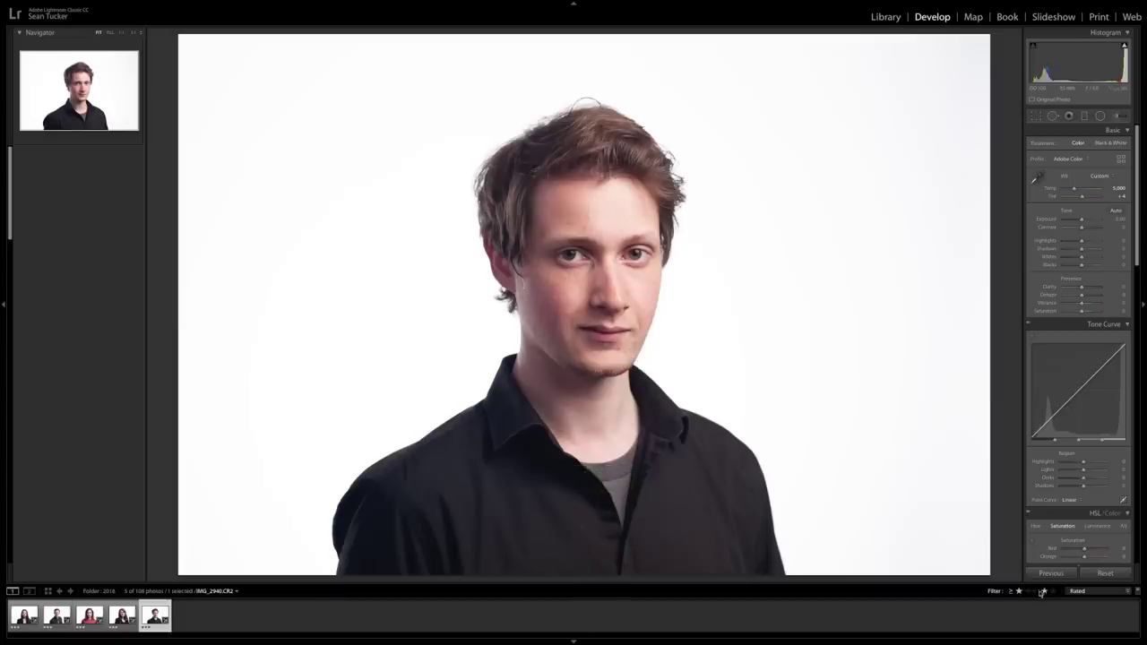
pyautogui.click(1036, 592)
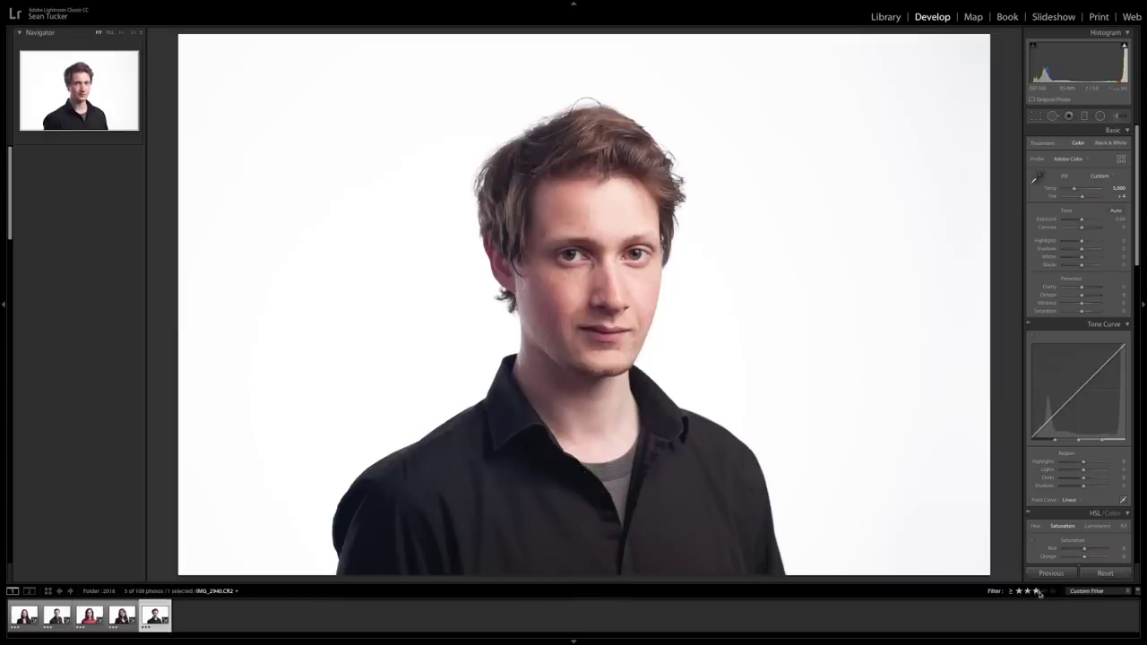
# Look through the filtered 3-star portraits one by one, then return to the first woman's portrait
pyautogui.click(20, 616)
pyautogui.press('Right')
pyautogui.press('Right')
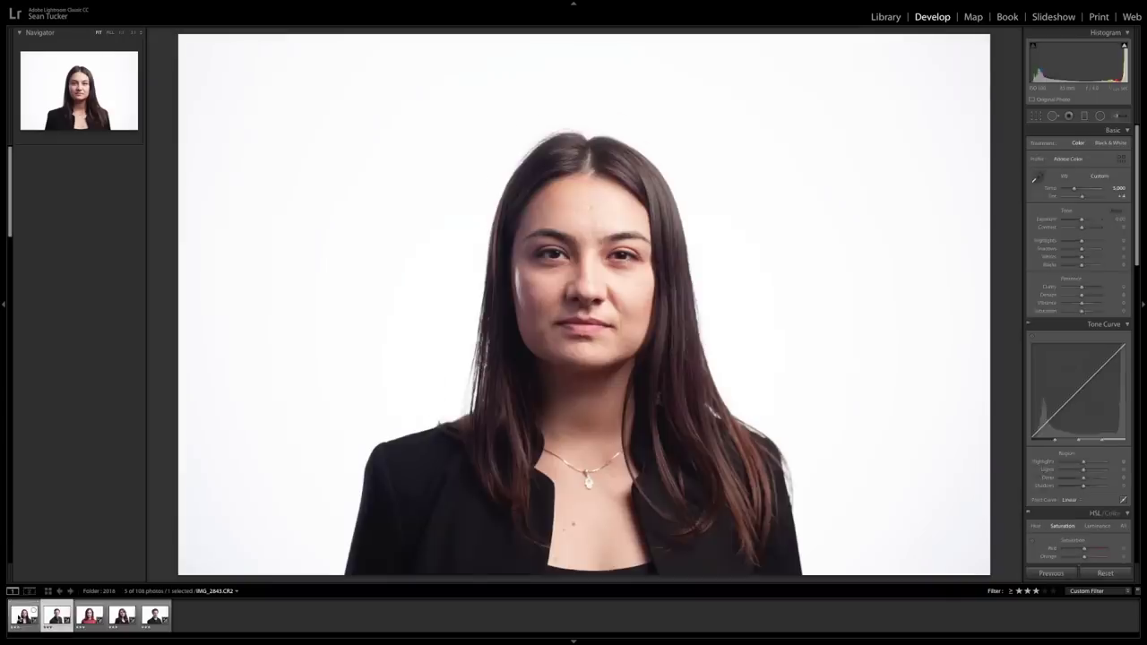
pyautogui.press('Right')
pyautogui.press('Right')
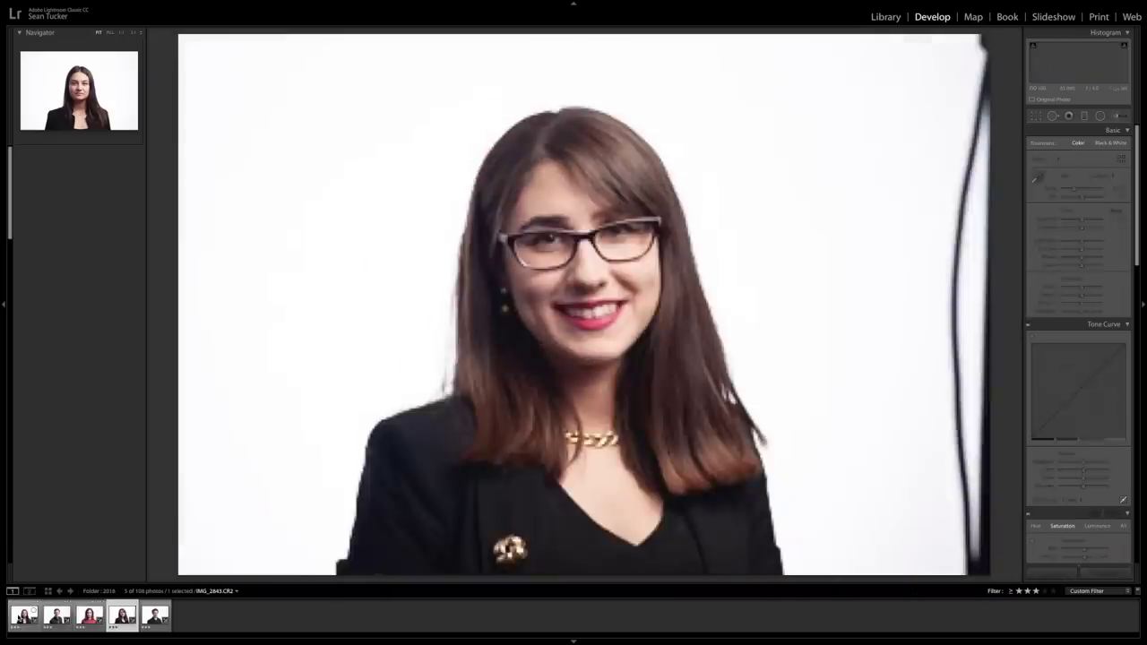
pyautogui.press('Left')
pyautogui.press('Left')
pyautogui.press('Left')
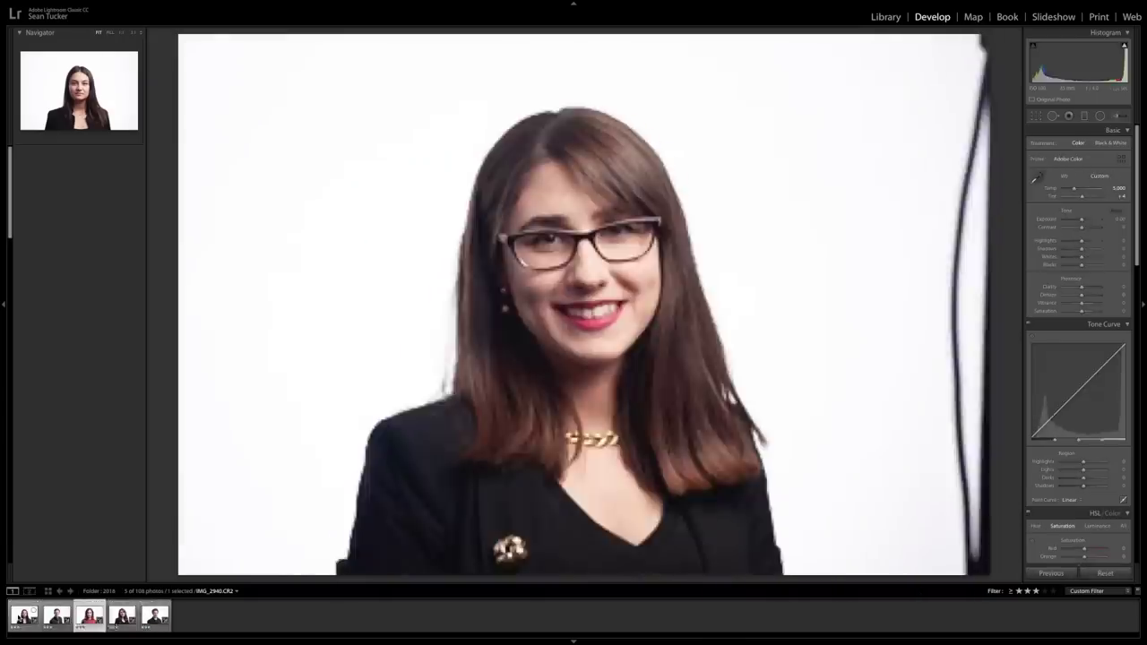
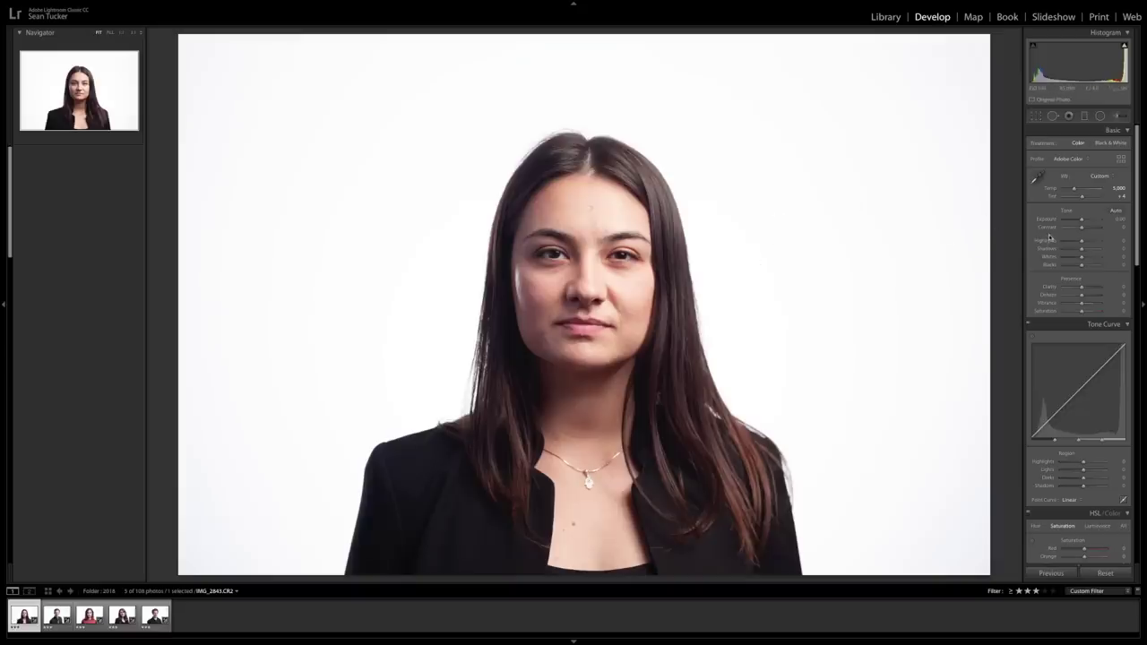
# On the first woman's portrait, IMG_2843, lower Whites to -34 and set Exposure to -0.06
pyautogui.scroll(-2, 1053, 238)
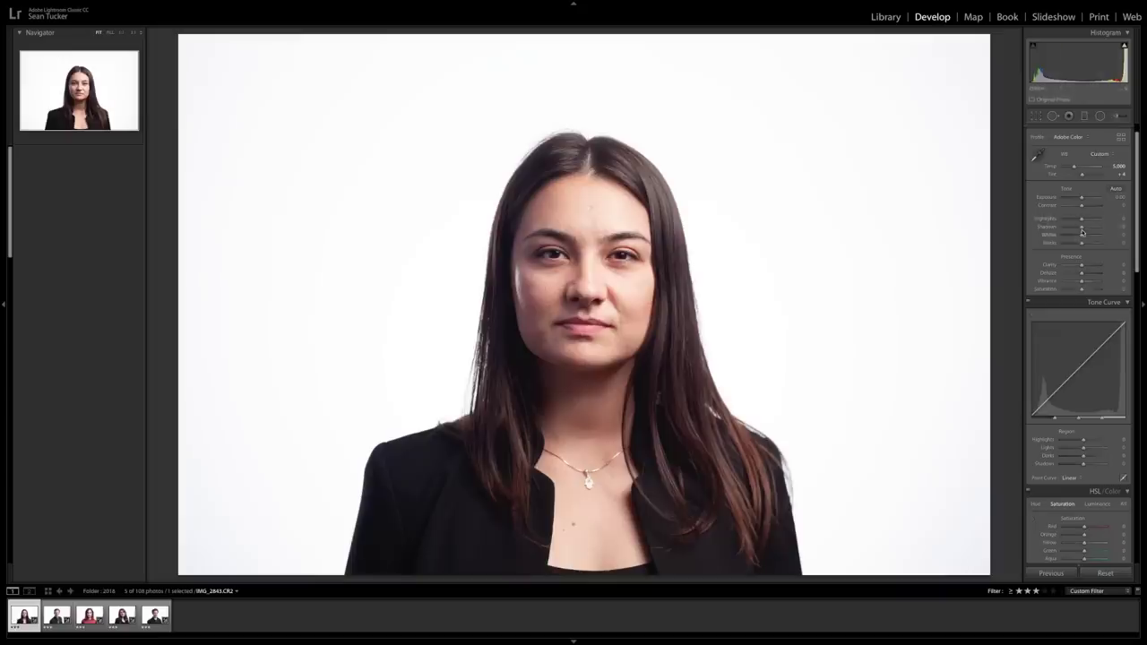
pyautogui.moveTo(1083, 236); pyautogui.dragTo(1074, 235)
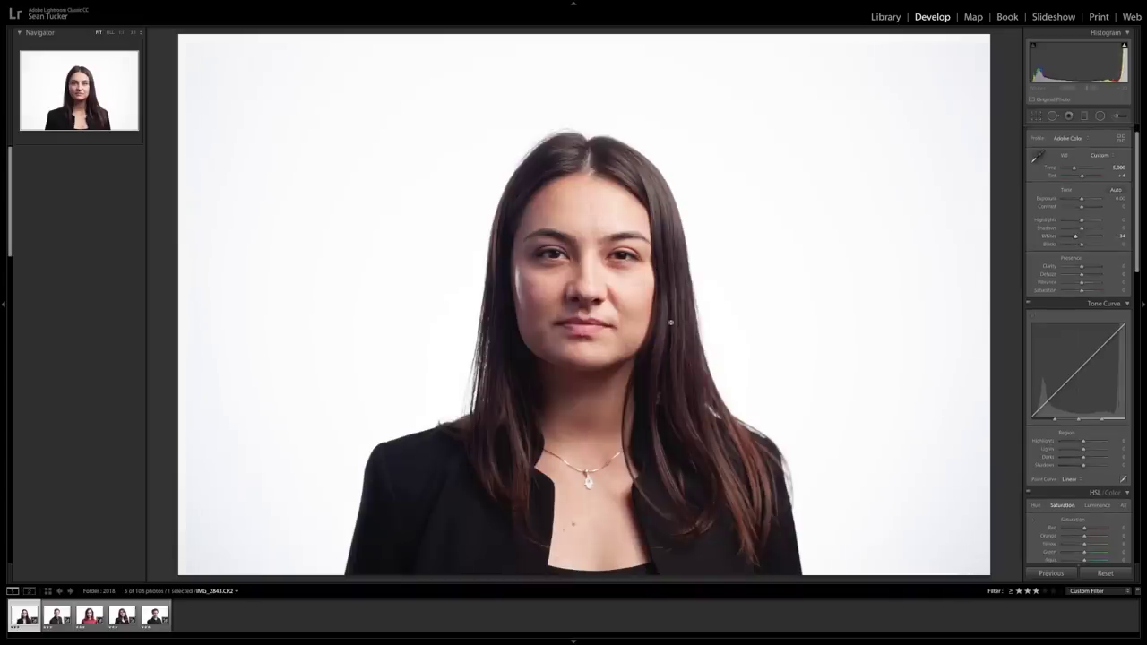
pyautogui.click(1120, 198)
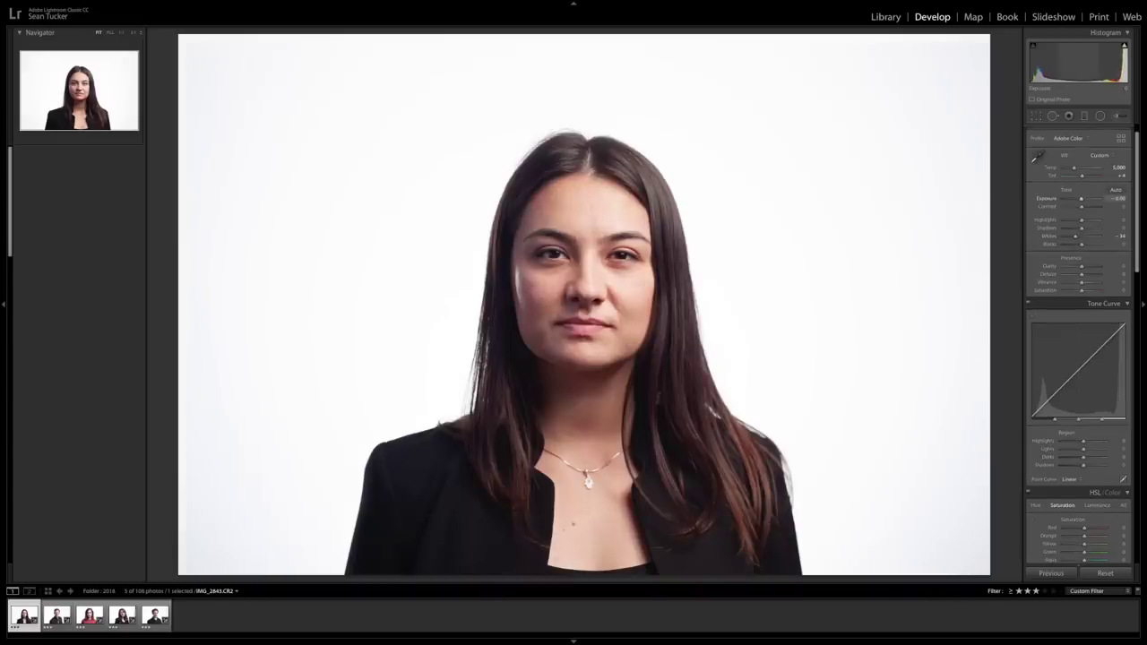
pyautogui.write('0.05')
pyautogui.press('Return')
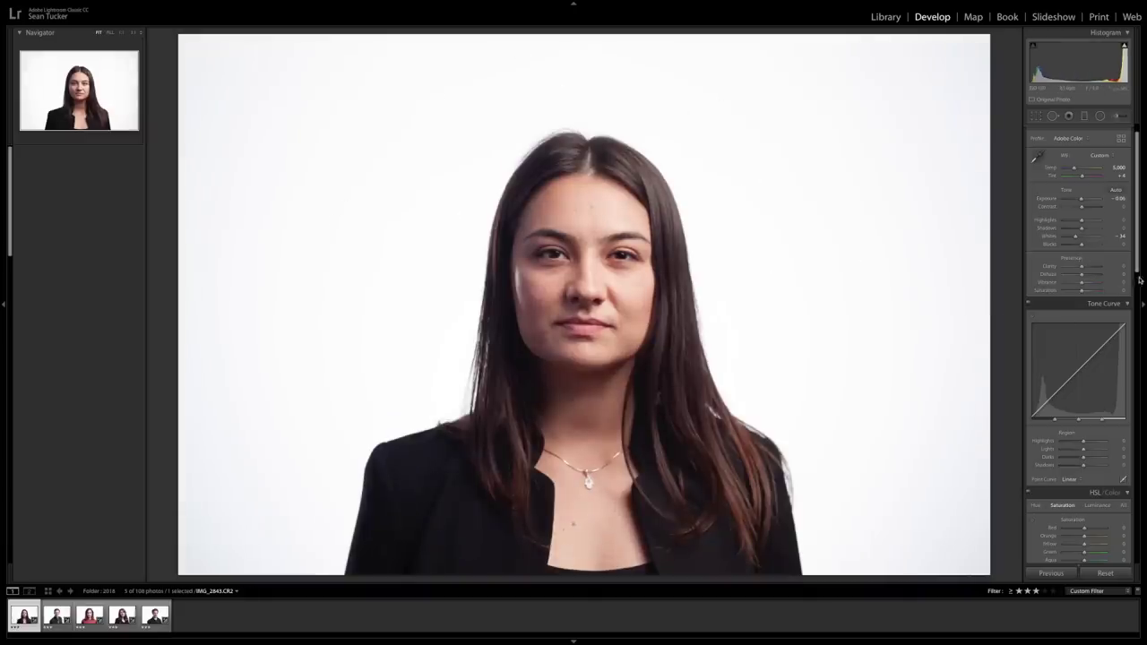
# Enable lens profile corrections for the first woman's portrait, IMG_2843
pyautogui.scroll(-5, 1093, 226)
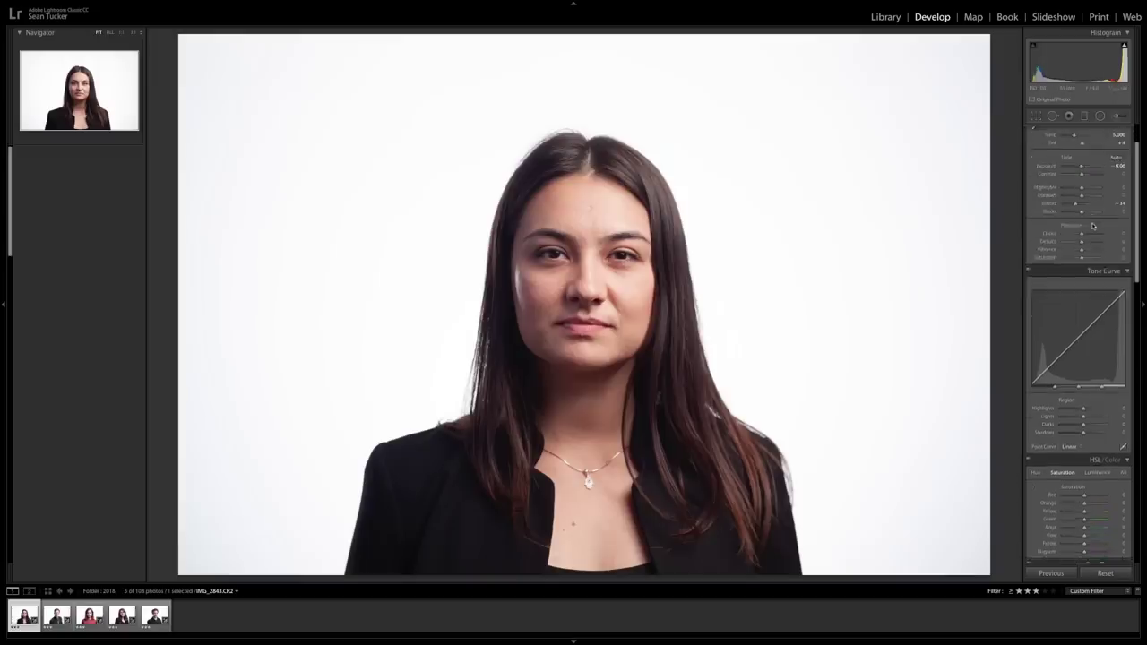
pyautogui.scroll(5, 1086, 238)
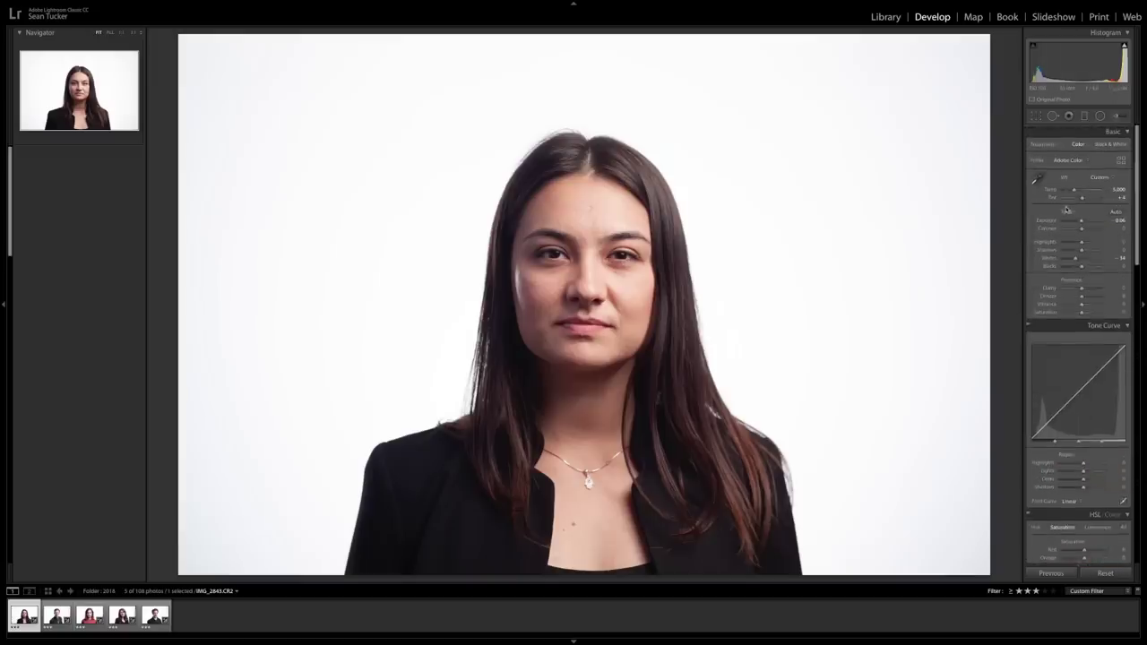
pyautogui.scroll(-10, 1064, 276)
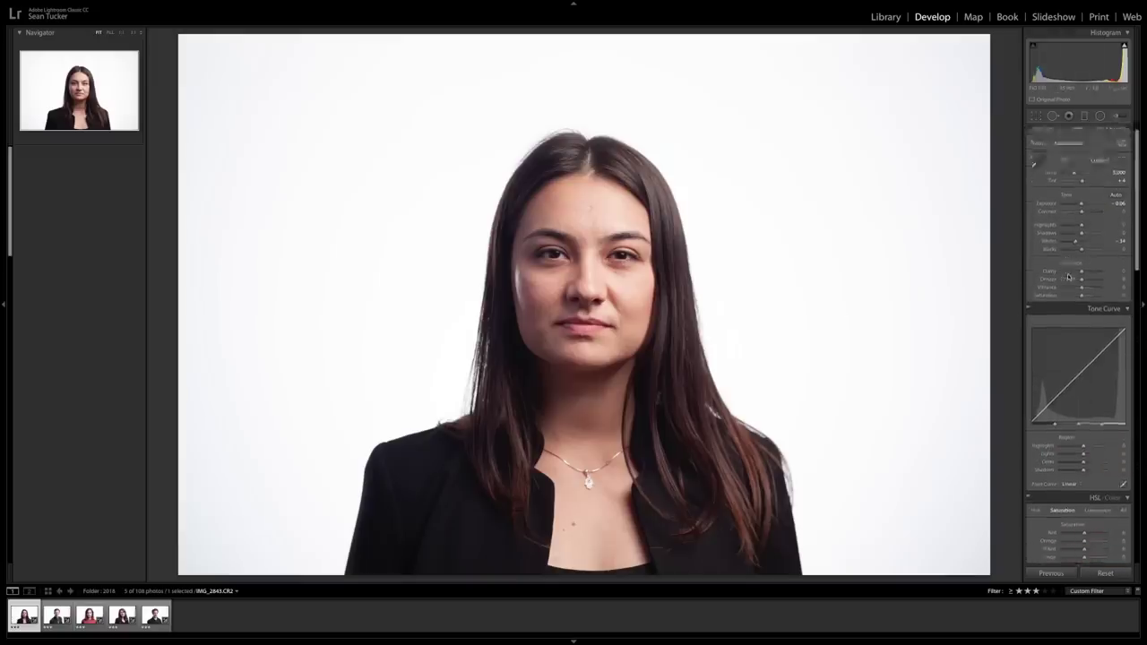
pyautogui.scroll(-6, 1064, 276)
pyautogui.click(1033, 373)
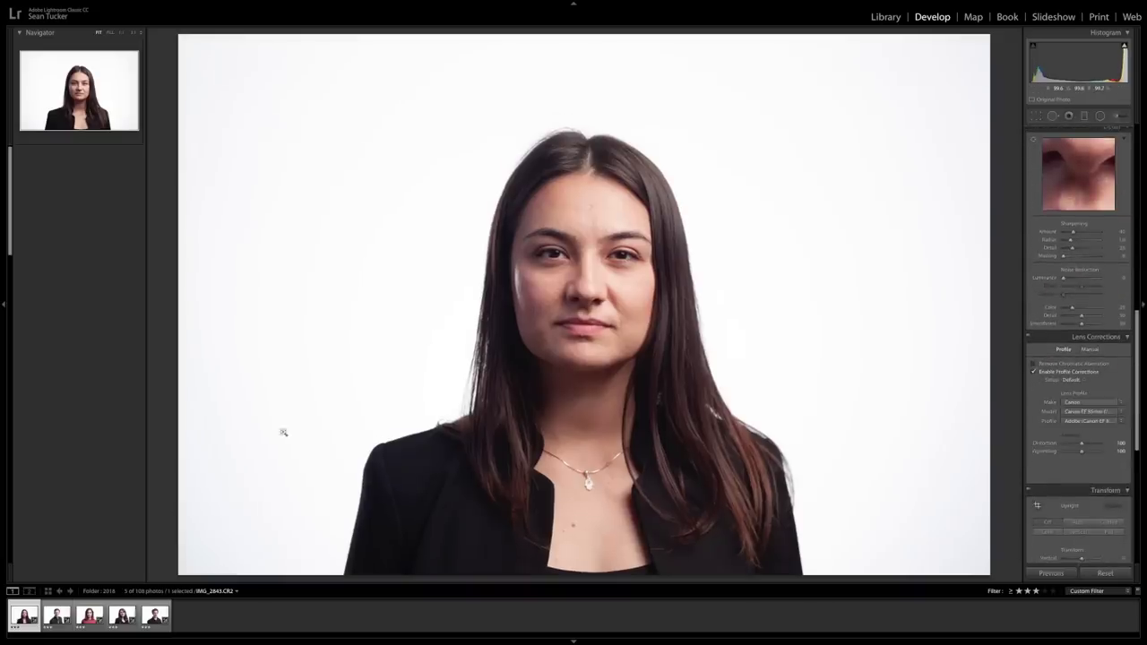
# On the portrait of the man with the tie, IMG_2860, set Exposure to -0.21, lower Whites slightly and enable lens profile corrections
pyautogui.press('Right')
pyautogui.scroll(10, 1080, 347)
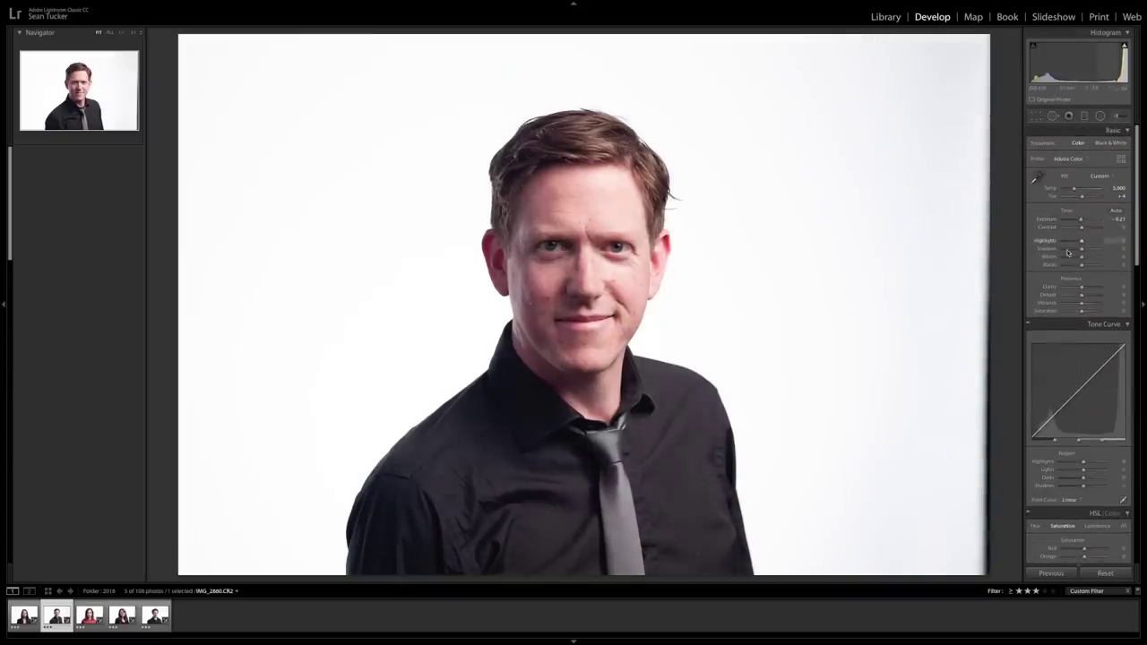
pyautogui.moveTo(1082, 258); pyautogui.dragTo(1086, 258)
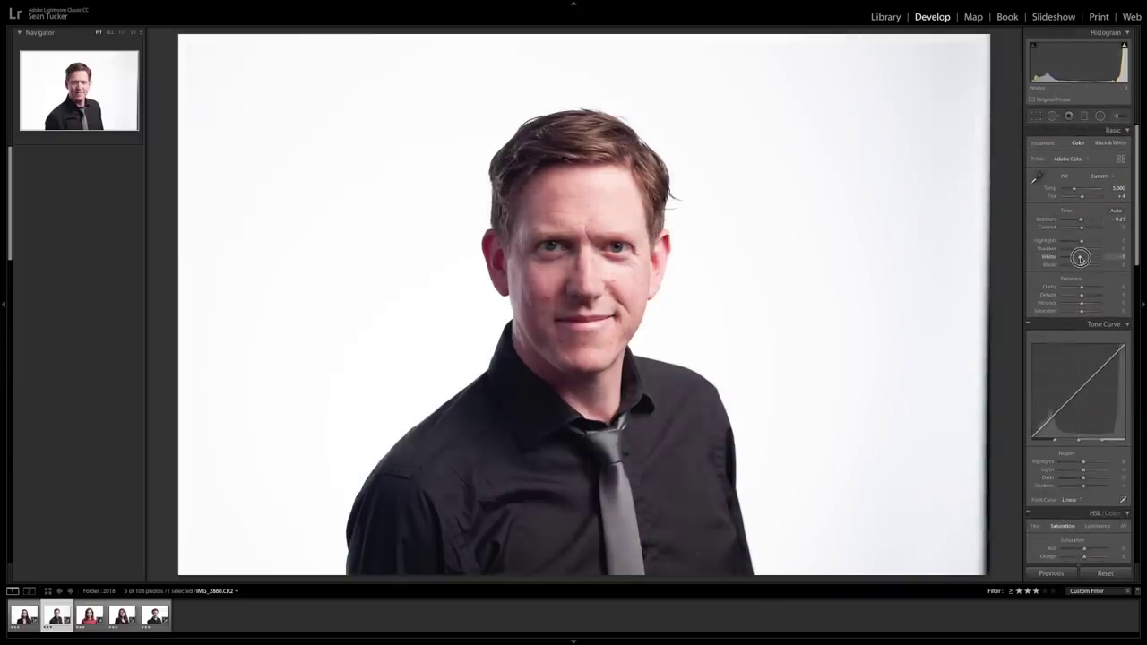
pyautogui.scroll(-10, 1042, 328)
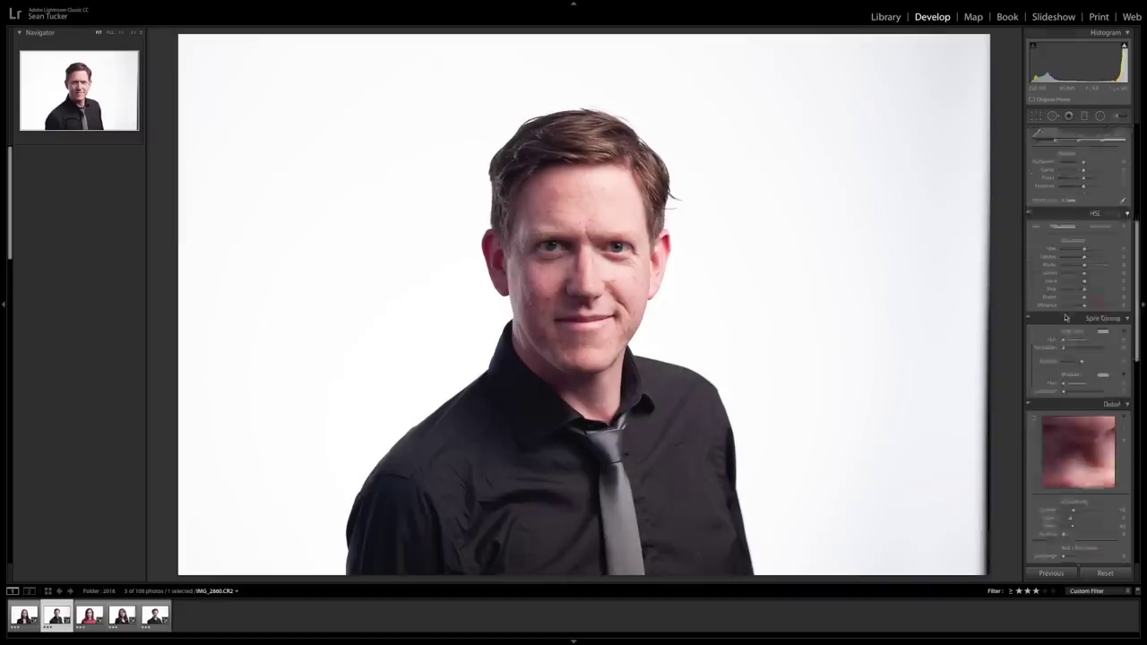
pyautogui.click(1034, 305)
# On the red-top woman's portrait, IMG_2890, reduce Exposure to about -0.14, lower Whites slightly and enable lens profile corrections
pyautogui.press('Right')
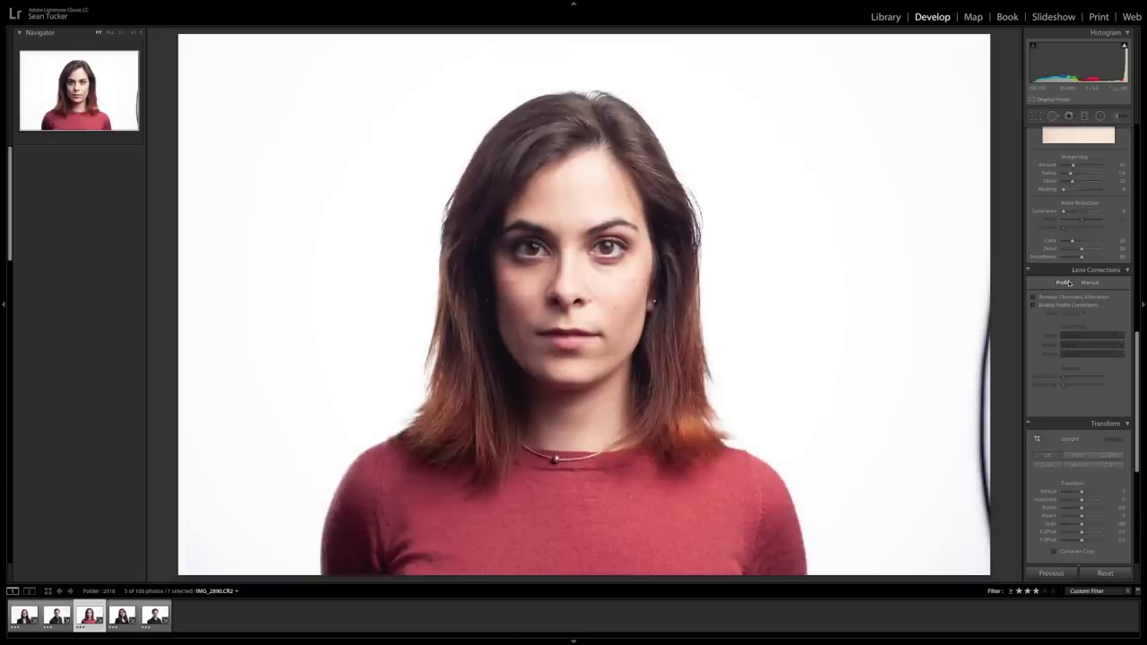
pyautogui.scroll(10, 1064, 284)
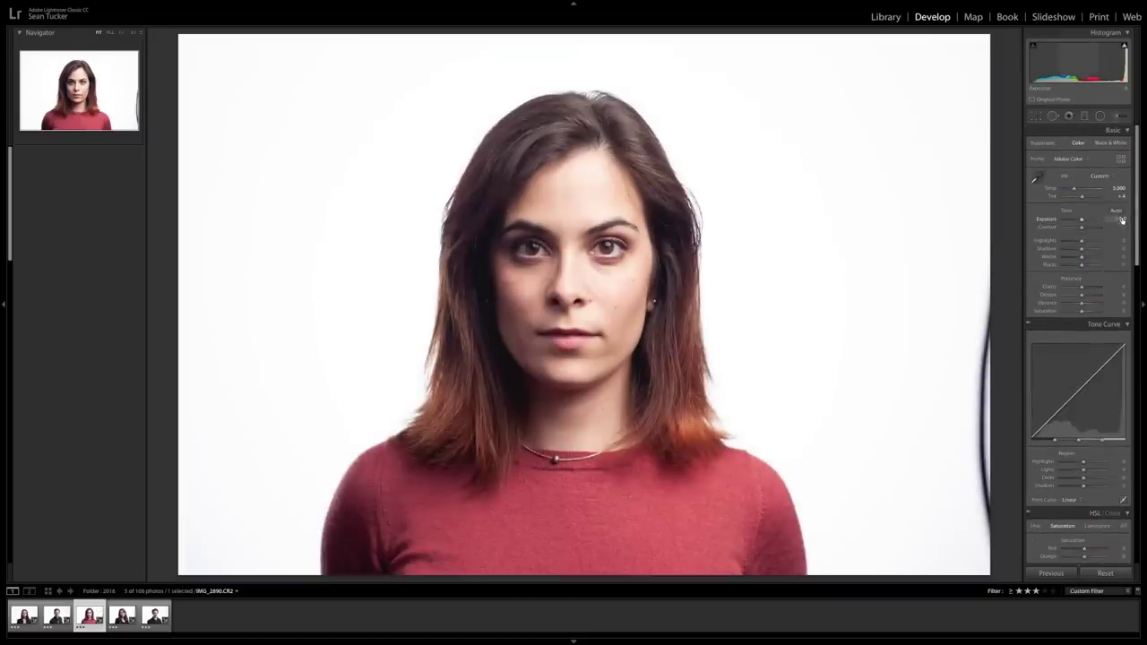
pyautogui.moveTo(1082, 218); pyautogui.dragTo(1082, 219)
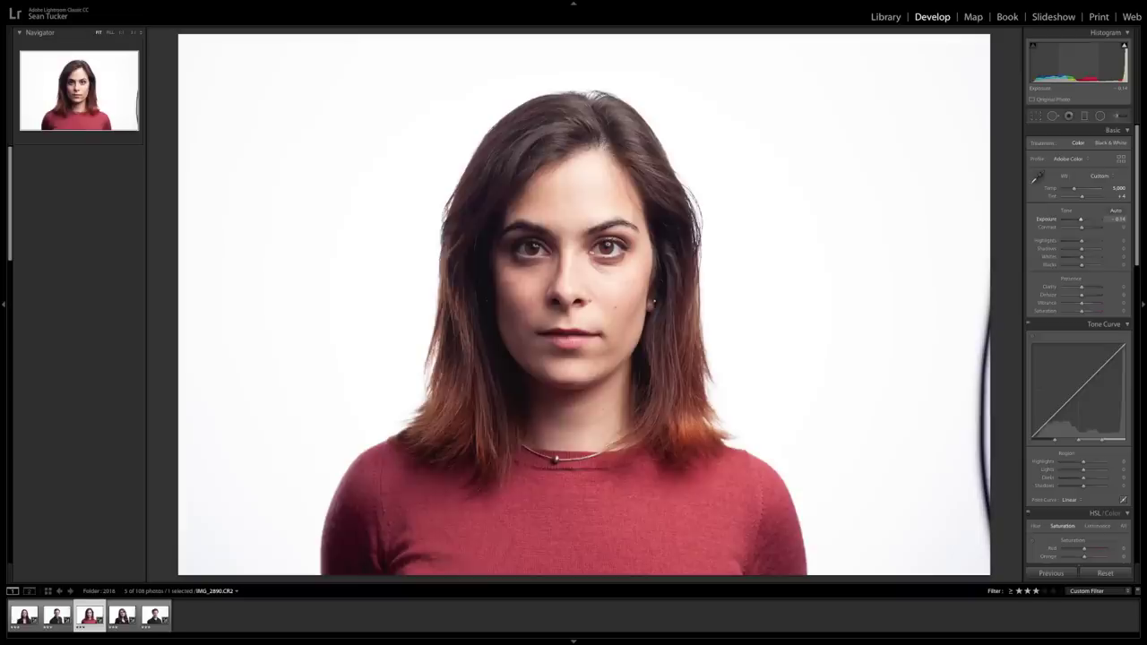
pyautogui.moveTo(1083, 258); pyautogui.dragTo(1077, 258)
pyautogui.scroll(-1, 1046, 291)
pyautogui.scroll(-10, 1046, 292)
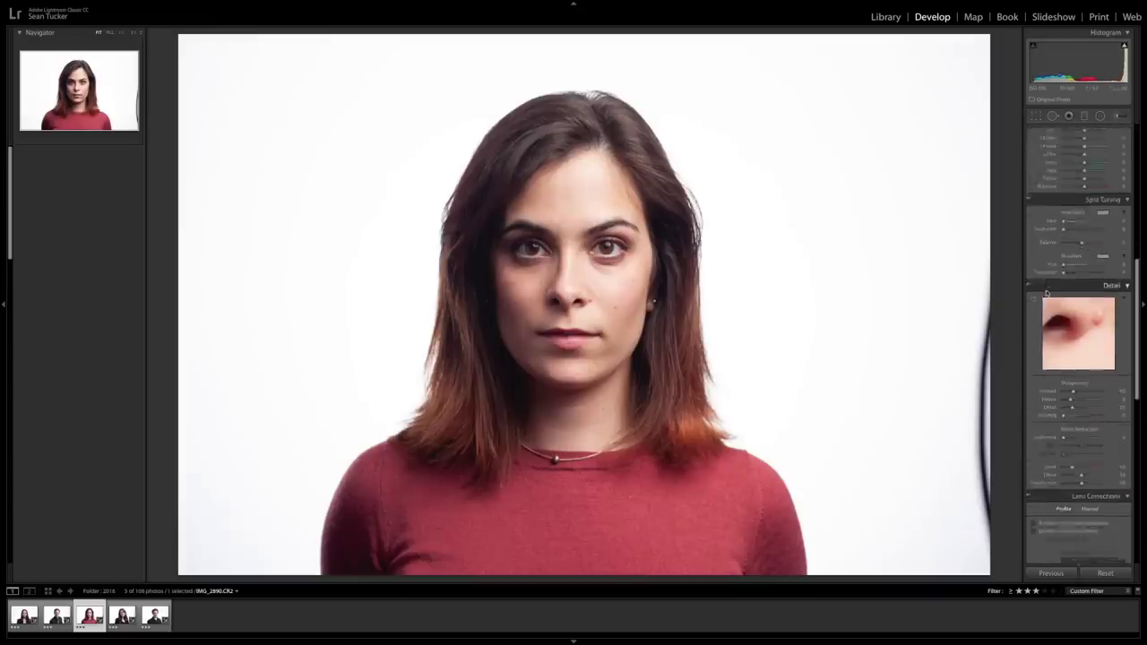
pyautogui.click(1033, 347)
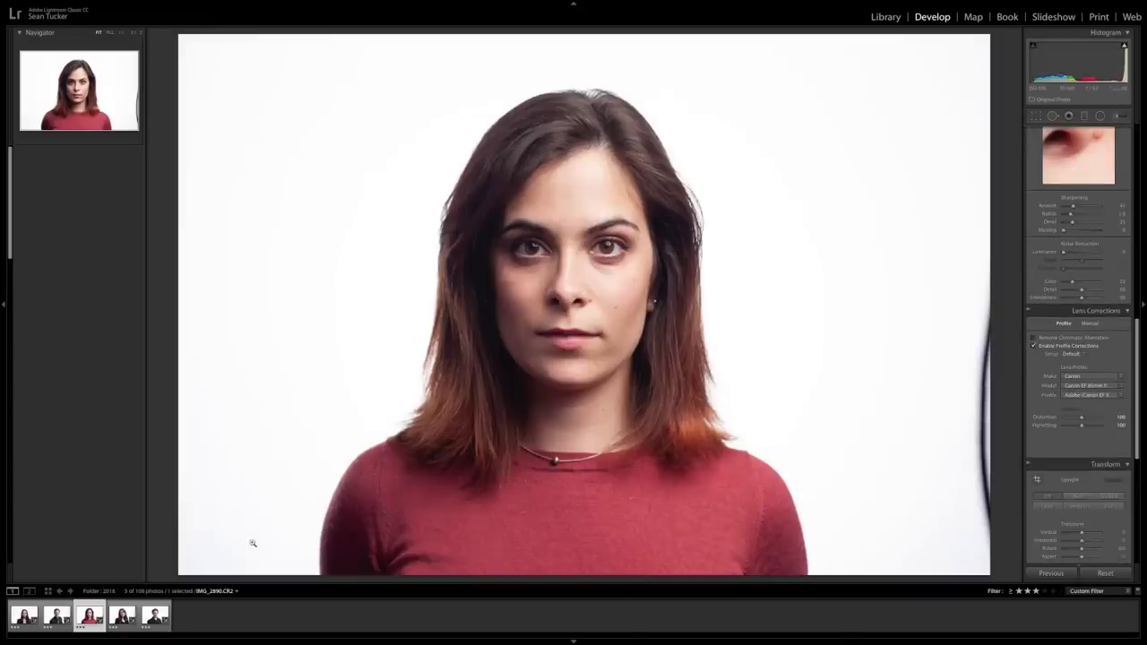
# On the portrait of the woman with glasses, IMG_2914, set Exposure to -0.22, lower Whites slightly and enable lens profile corrections
pyautogui.click(122, 616)
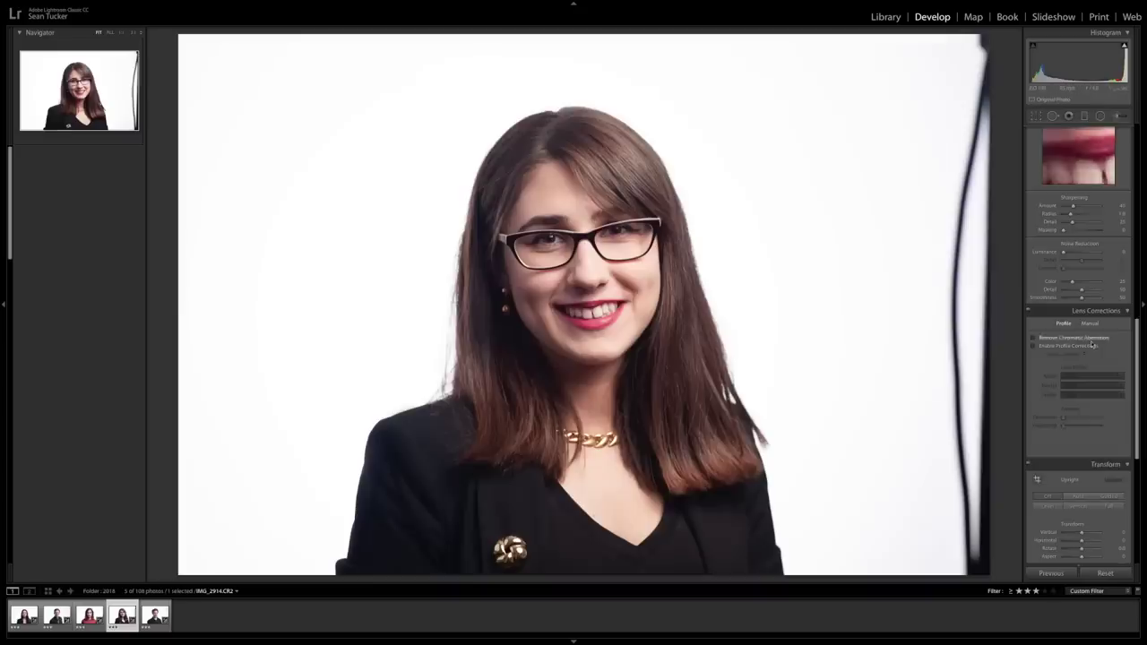
pyautogui.scroll(10, 1117, 230)
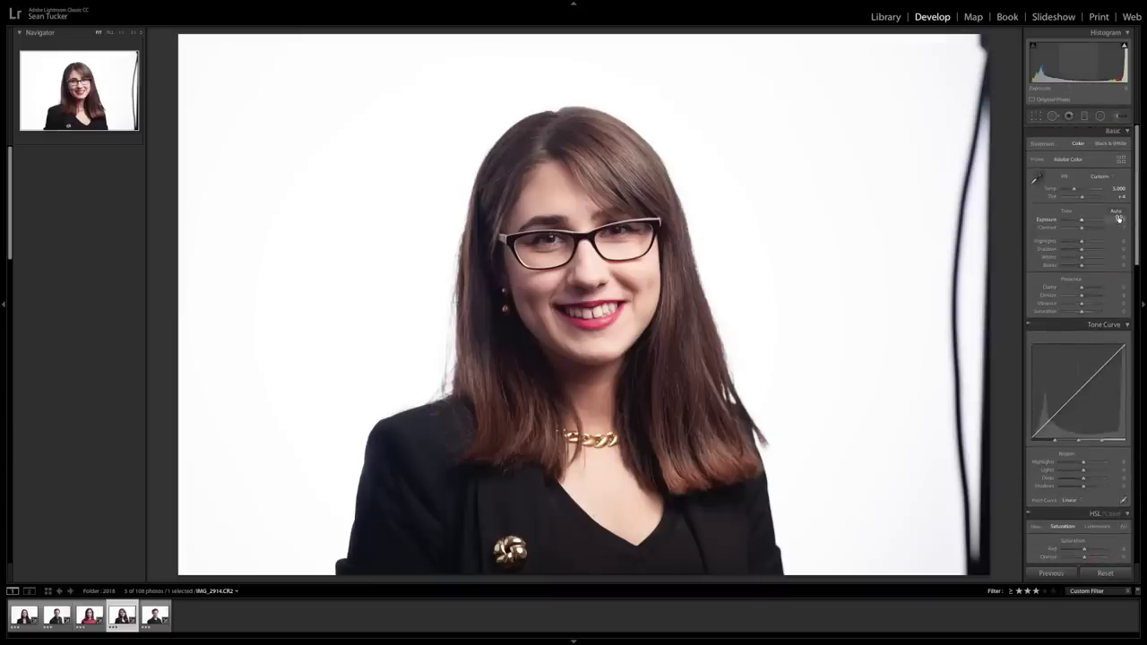
pyautogui.moveTo(1119, 221); pyautogui.dragTo(1108, 219)
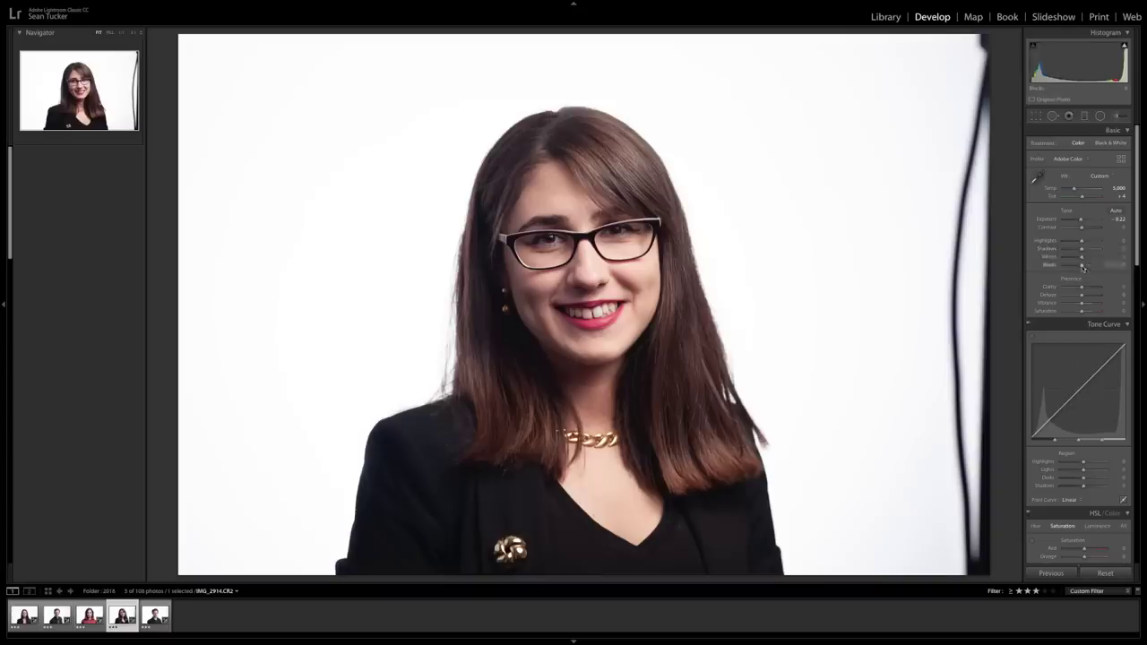
pyautogui.moveTo(1080, 256); pyautogui.dragTo(1079, 258)
pyautogui.scroll(-10, 1071, 265)
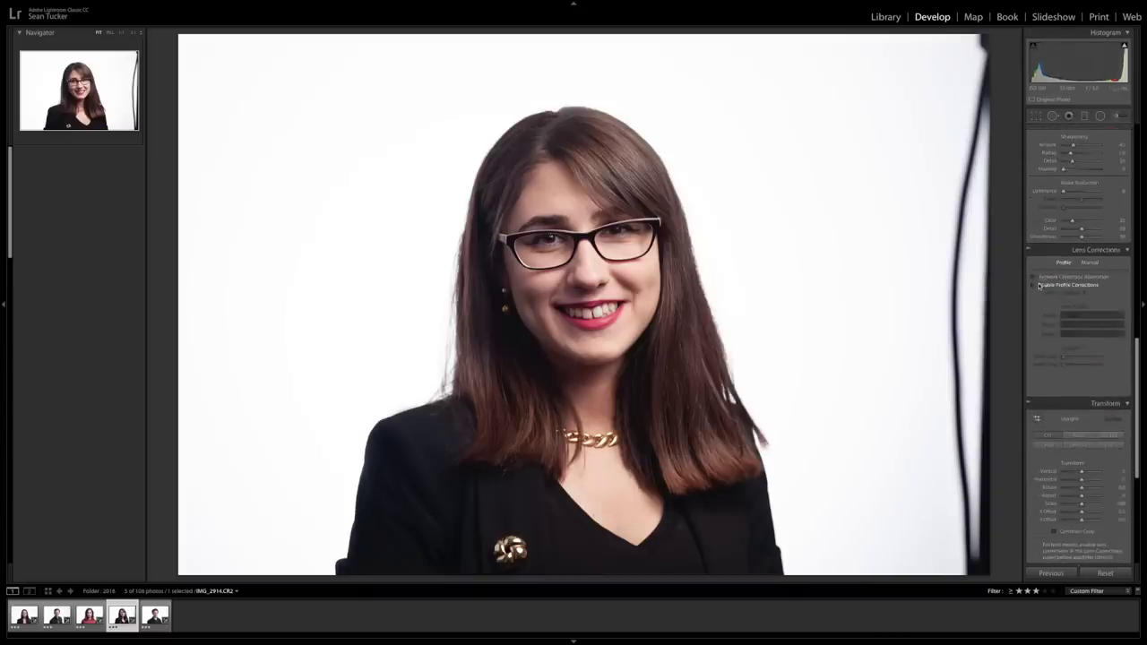
pyautogui.click(1037, 285)
# Enable lens profile corrections for the last man's portrait, IMG_2940, and open its Exposure value for editing
pyautogui.click(155, 616)
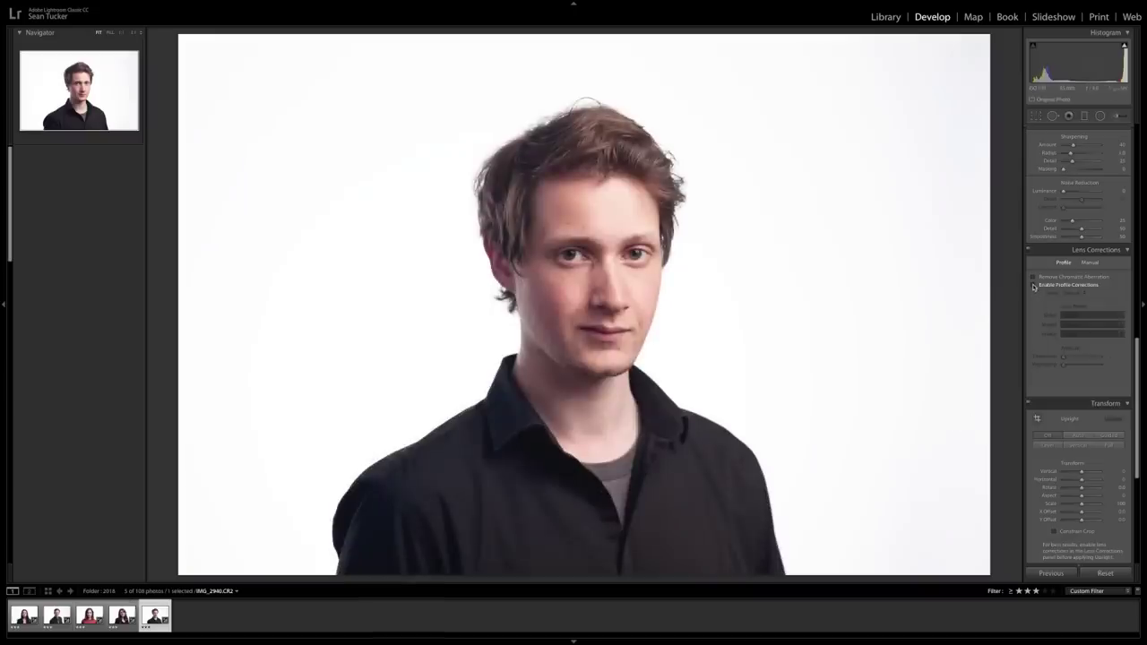
pyautogui.scroll(10, 1067, 330)
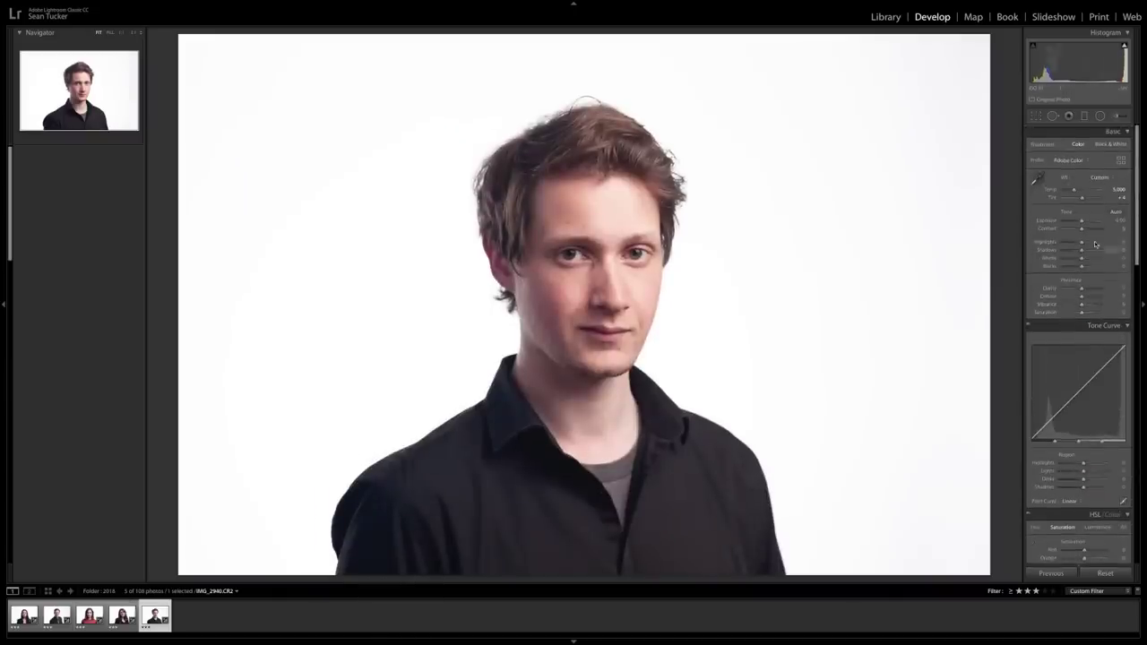
pyautogui.click(1119, 218)
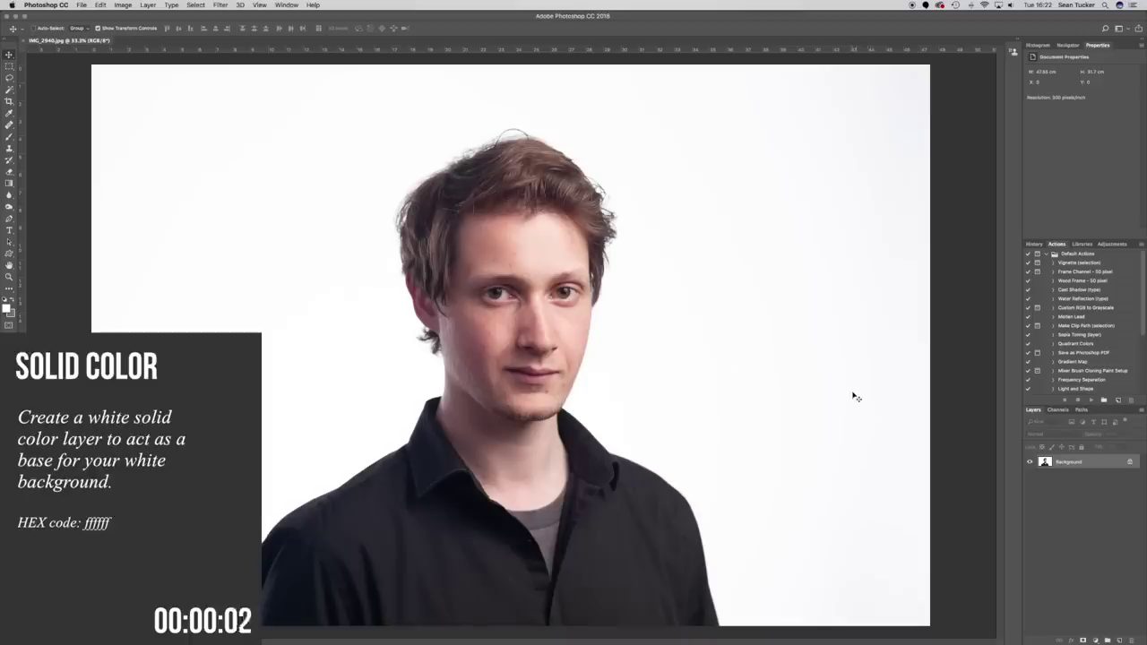
# In Photoshop, add a white (ffffff) Solid Color fill layer above the Background layer of IMG_2940.jpg
pyautogui.click(1095, 640)
pyautogui.click(1113, 472)
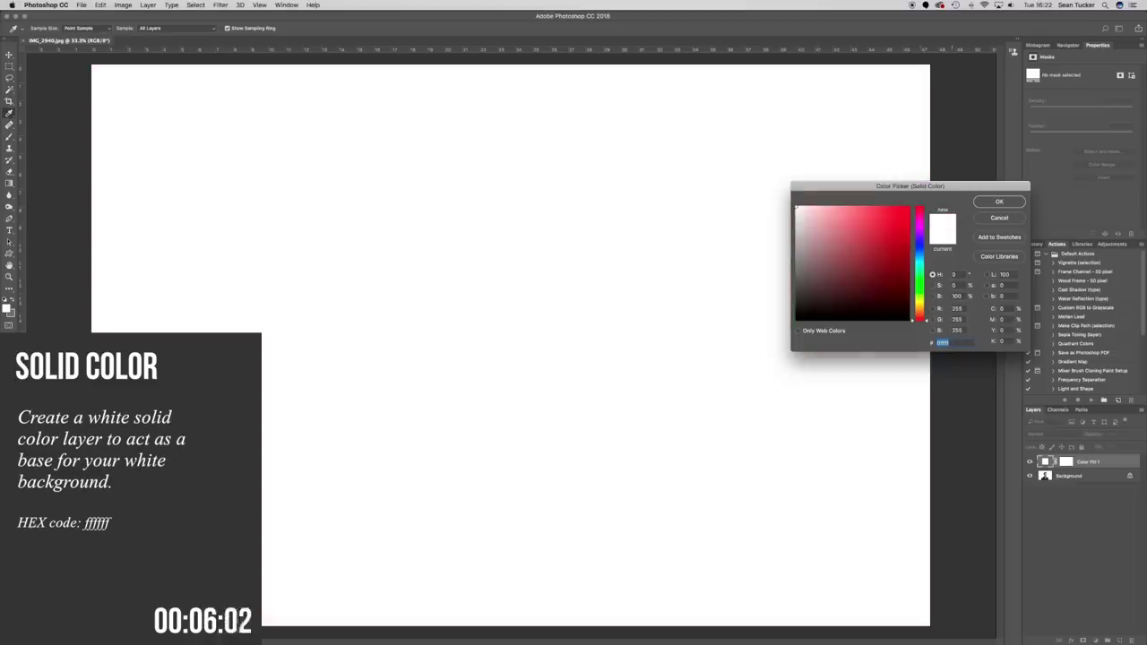
pyautogui.click(1000, 201)
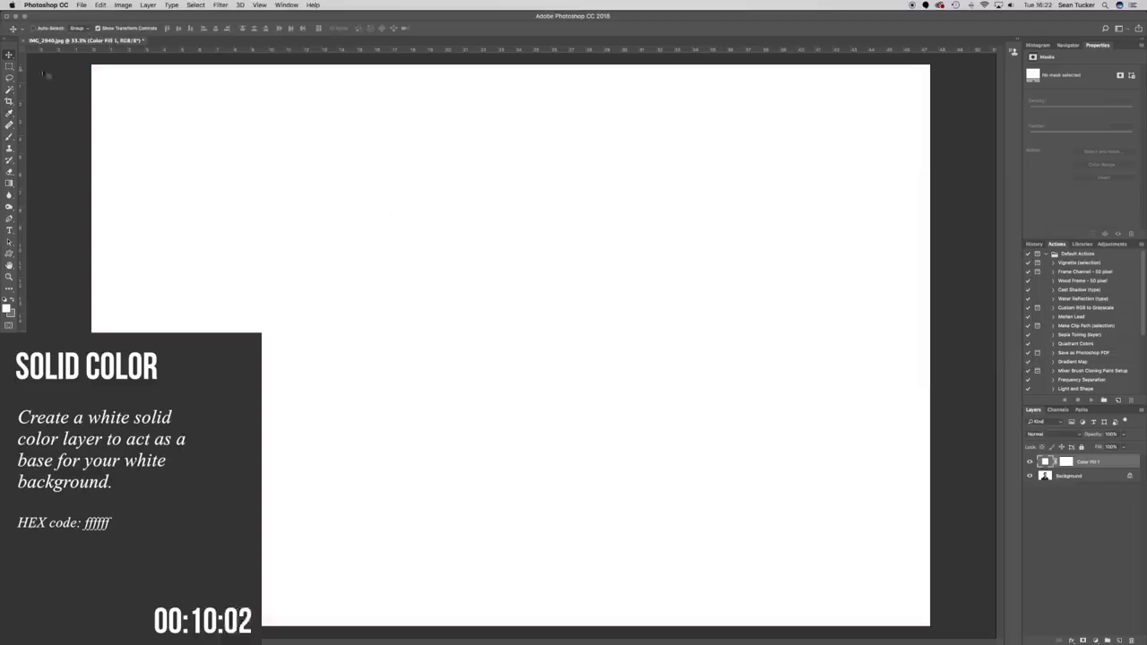
# Duplicate the Background layer and place the copy above the white Color Fill layer
pyautogui.rightClick(1083, 479)
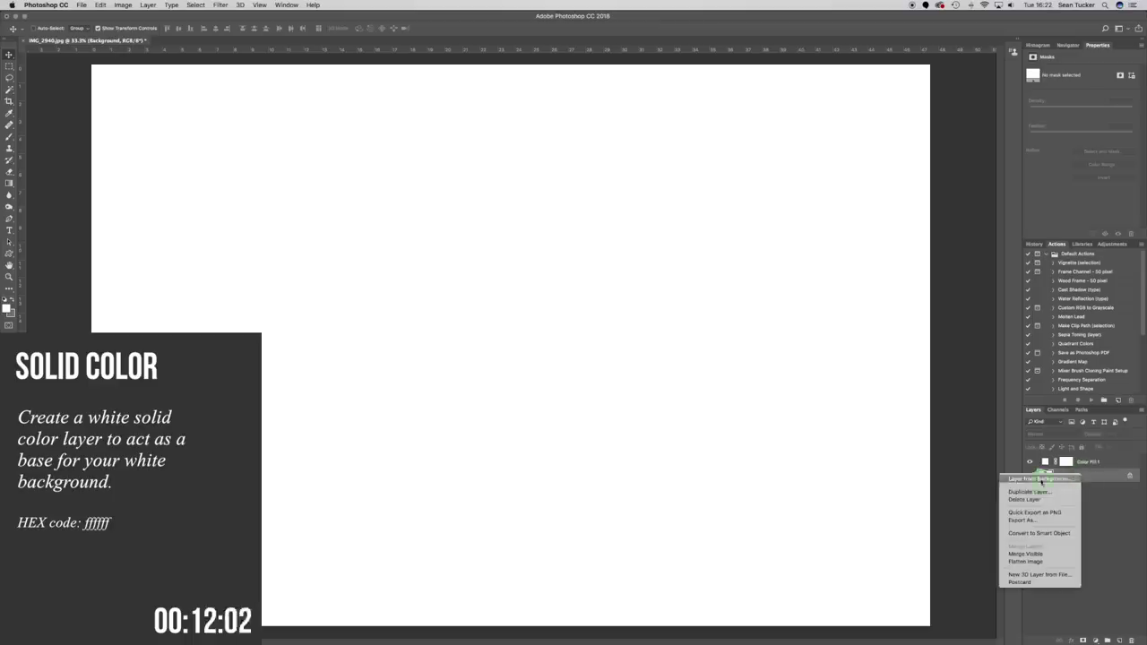
pyautogui.click(1048, 491)
pyautogui.click(646, 292)
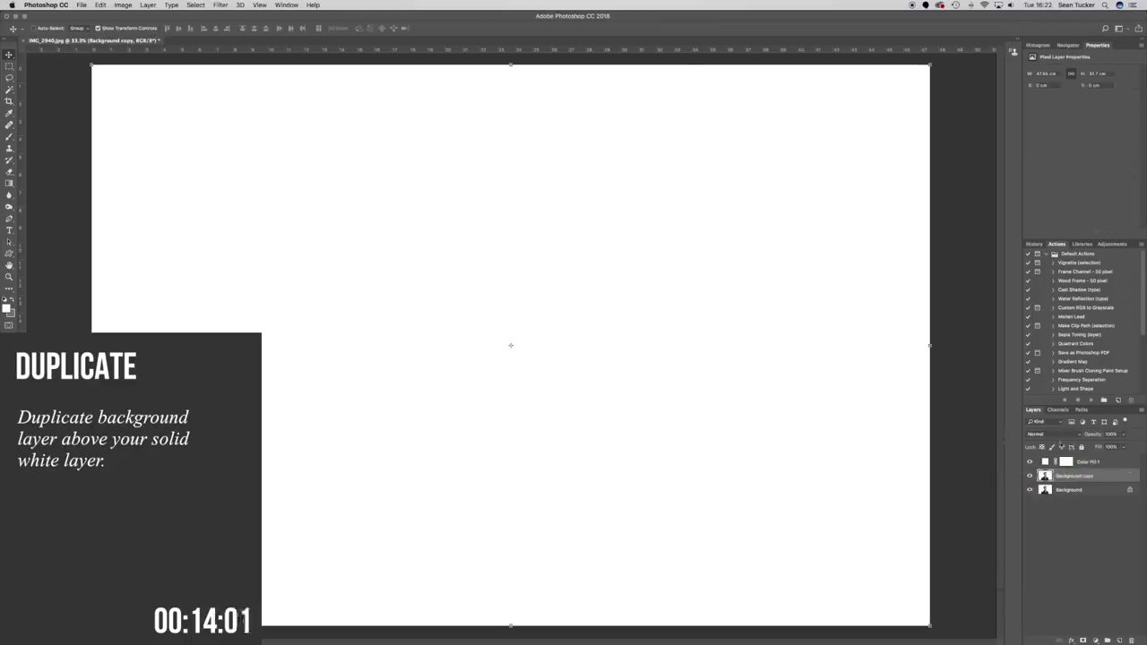
pyautogui.moveTo(1071, 476); pyautogui.dragTo(1080, 463)
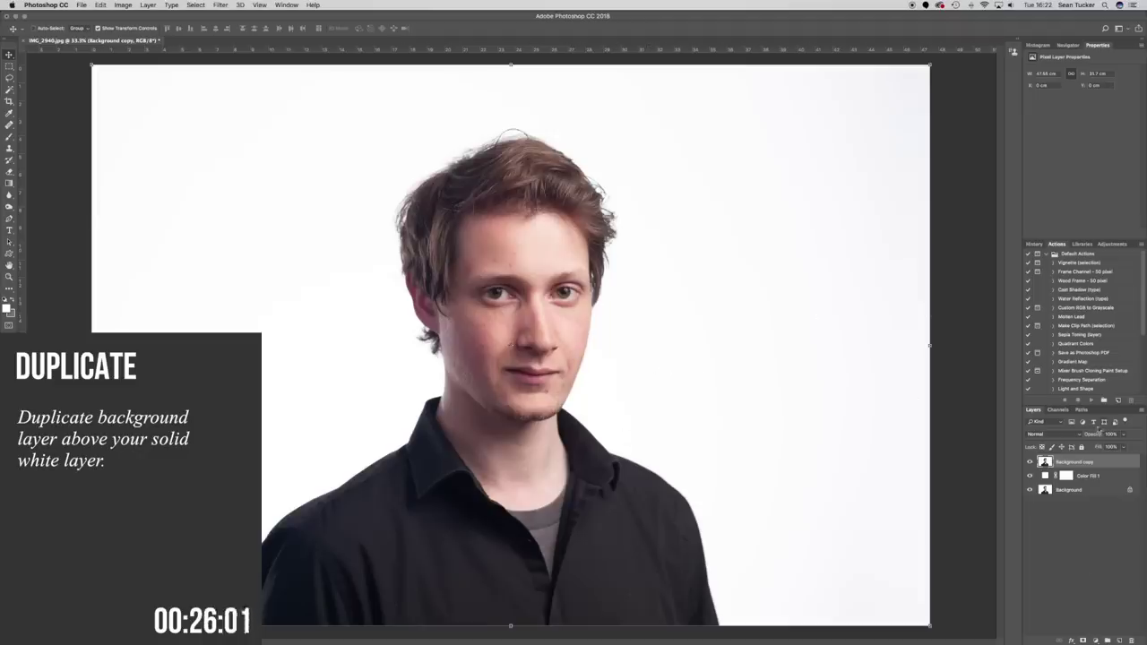
# Add a layer mask to the Background copy and ready a black brush at 100% flow, with the whole image in view
pyautogui.click(1084, 640)
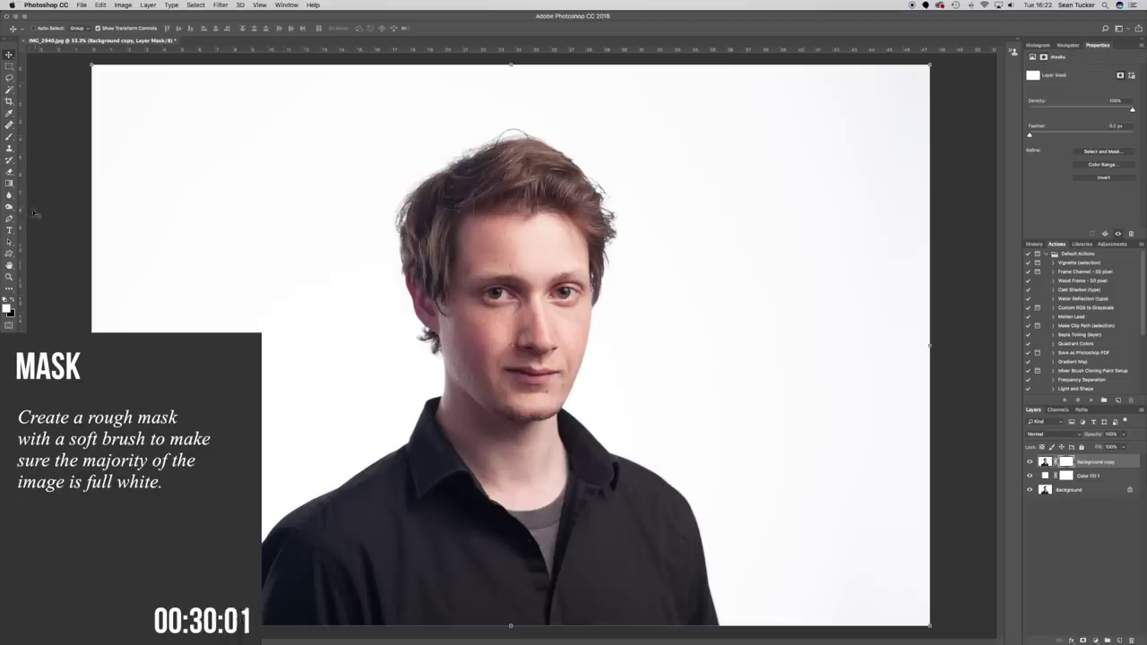
pyautogui.click(9, 137)
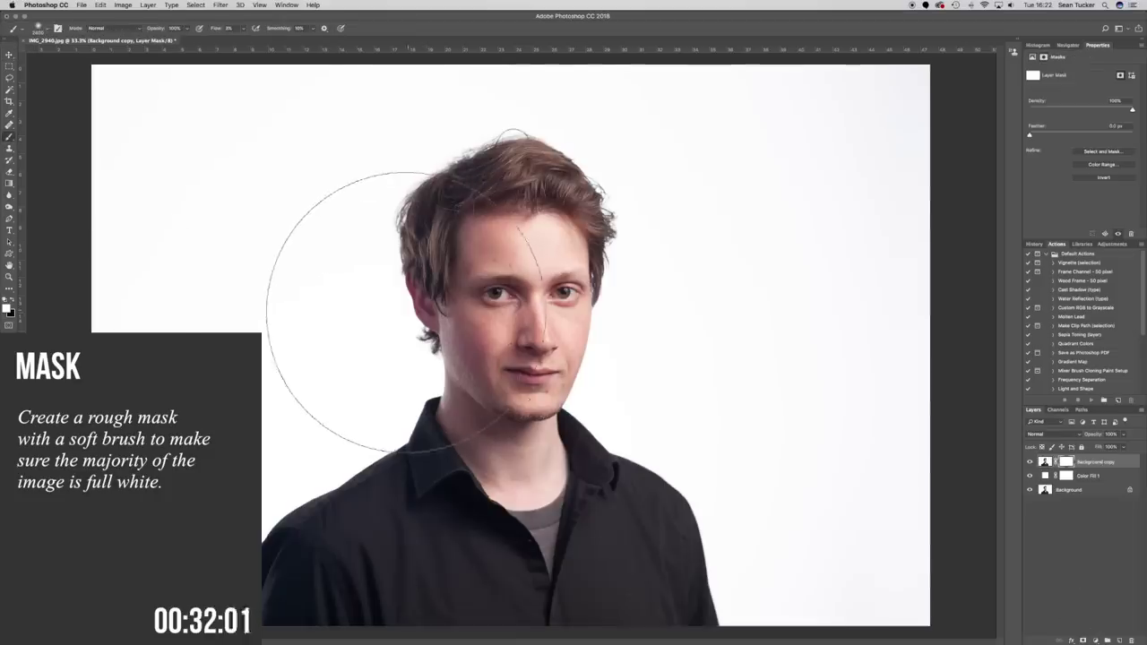
pyautogui.press('super+minus')
pyautogui.scroll(-2, 405, 318)
pyautogui.scroll(6, 401, 319)
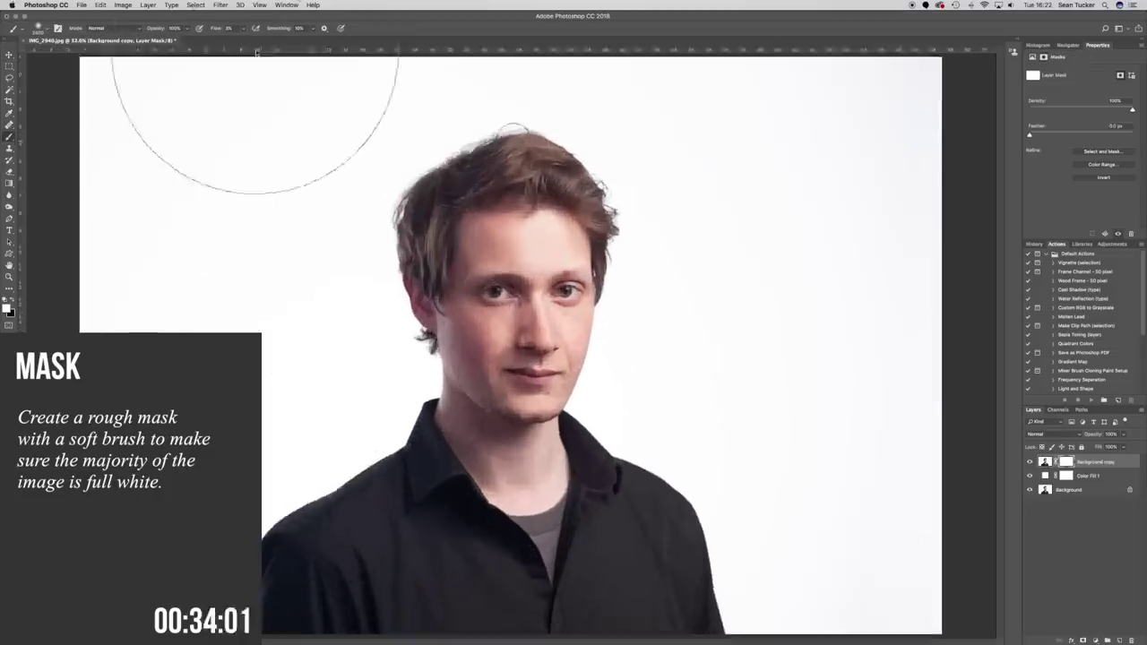
pyautogui.scroll(-4, 247, 33)
pyautogui.moveTo(246, 32); pyautogui.dragTo(289, 45)
pyautogui.press('x')
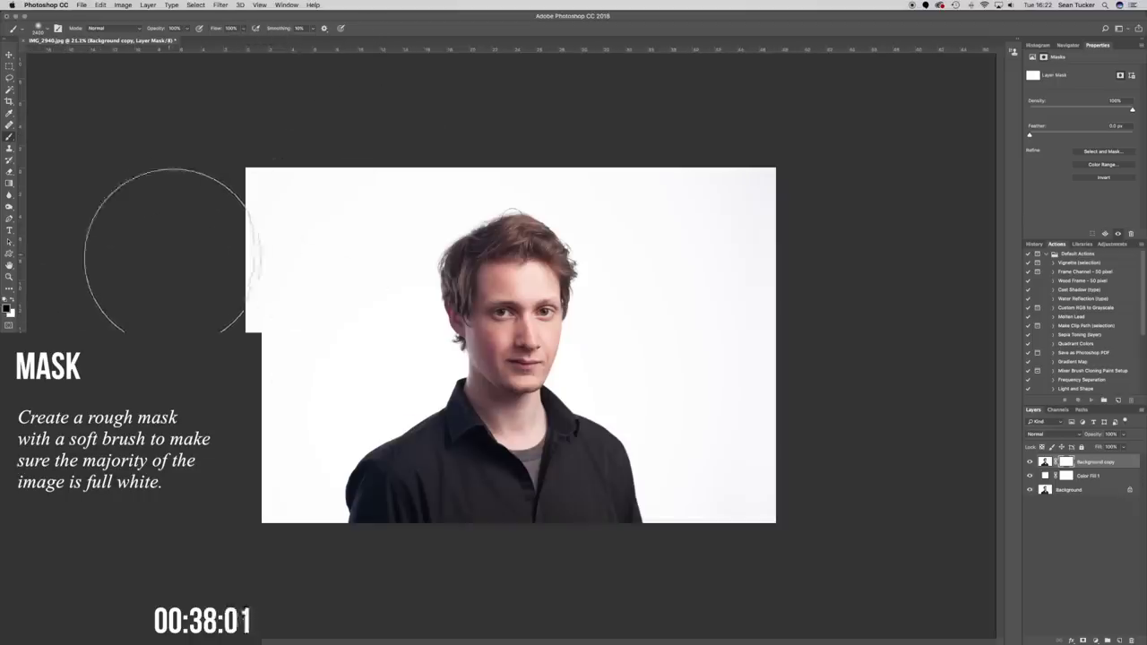
# With a smaller soft brush, mask out the backdrop around the man on the Background copy, then show the white Color Fill layer
pyautogui.press('[')
pyautogui.press('[')
pyautogui.press('[')
pyautogui.press('[')
pyautogui.press('[')
pyautogui.press('[')
pyautogui.press('[')
pyautogui.press('[')
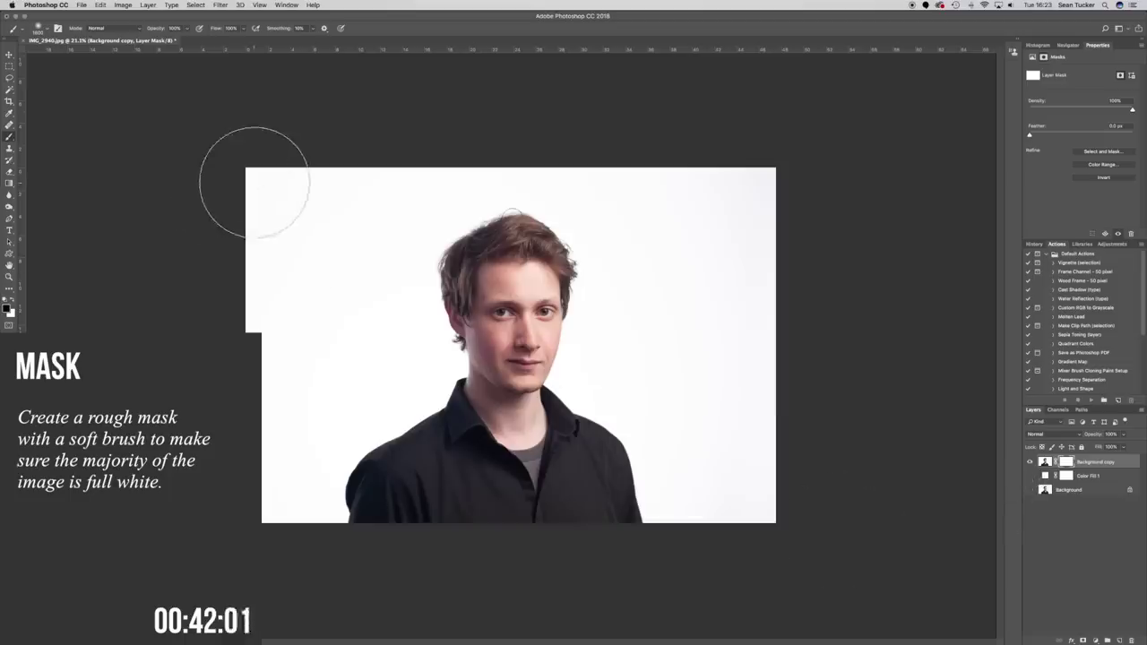
pyautogui.moveTo(274, 172)
pyautogui.mouseDown()
pyautogui.moveTo(246, 323)
pyautogui.moveTo(266, 469)
pyautogui.moveTo(291, 462)
pyautogui.moveTo(267, 400)
pyautogui.moveTo(286, 376)
pyautogui.moveTo(304, 397)
pyautogui.moveTo(345, 376)
pyautogui.moveTo(361, 330)
pyautogui.moveTo(341, 179)
pyautogui.moveTo(336, 225)
pyautogui.moveTo(387, 158)
pyautogui.moveTo(471, 144)
pyautogui.moveTo(392, 183)
pyautogui.moveTo(366, 261)
pyautogui.moveTo(392, 192)
pyautogui.moveTo(483, 135)
pyautogui.moveTo(506, 162)
pyautogui.moveTo(700, 166)
pyautogui.moveTo(659, 154)
pyautogui.moveTo(816, 166)
pyautogui.moveTo(749, 211)
pyautogui.moveTo(663, 212)
pyautogui.moveTo(616, 171)
pyautogui.moveTo(586, 189)
pyautogui.moveTo(676, 295)
pyautogui.moveTo(700, 274)
pyautogui.moveTo(629, 272)
pyautogui.moveTo(615, 347)
pyautogui.moveTo(691, 390)
pyautogui.moveTo(718, 506)
pyautogui.moveTo(738, 456)
pyautogui.moveTo(767, 520)
pyautogui.moveTo(743, 270)
pyautogui.moveTo(738, 316)
pyautogui.moveTo(682, 301)
pyautogui.moveTo(719, 347)
pyautogui.moveTo(693, 276)
pyautogui.moveTo(771, 206)
pyautogui.moveTo(825, 453)
pyautogui.mouseUp()
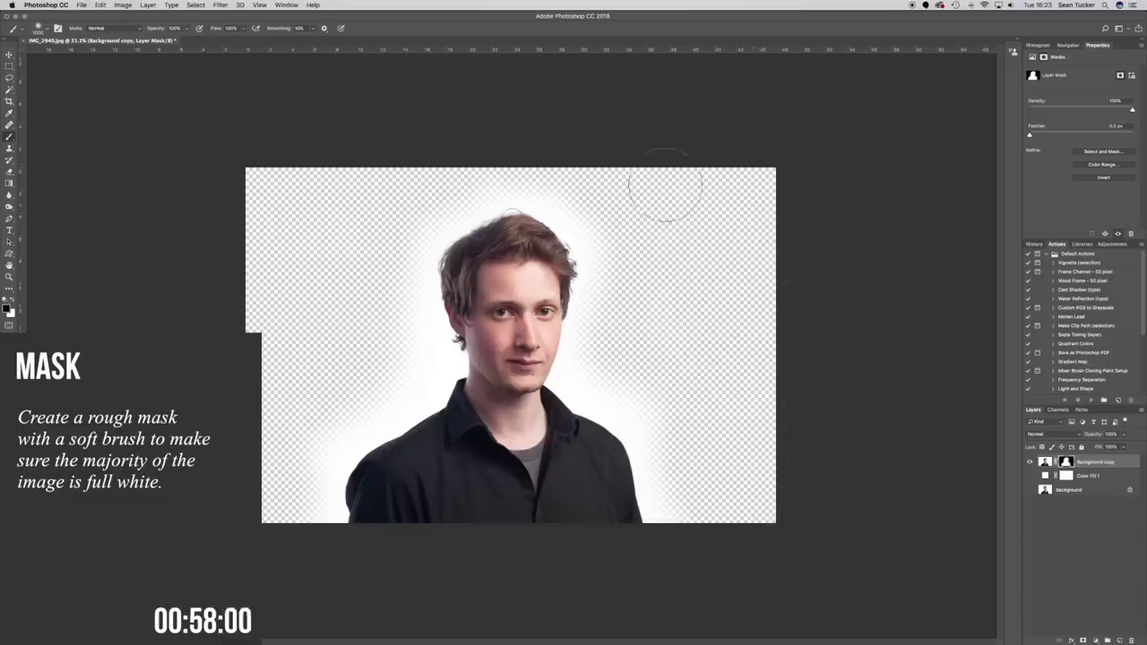
pyautogui.click(9, 52)
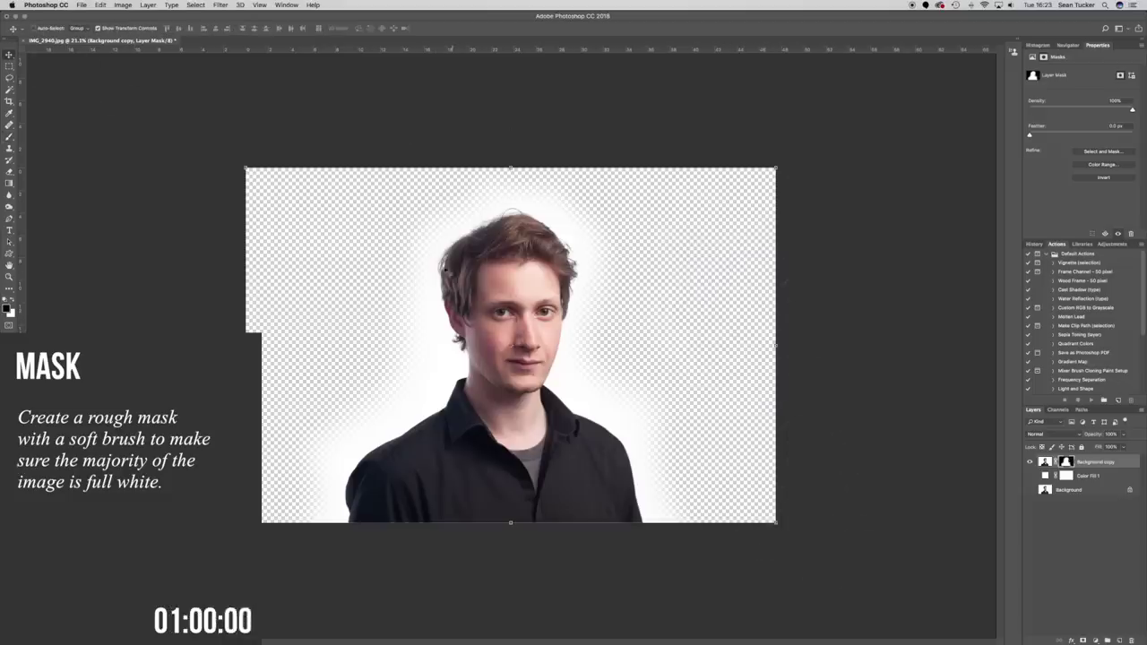
pyautogui.click(1030, 476)
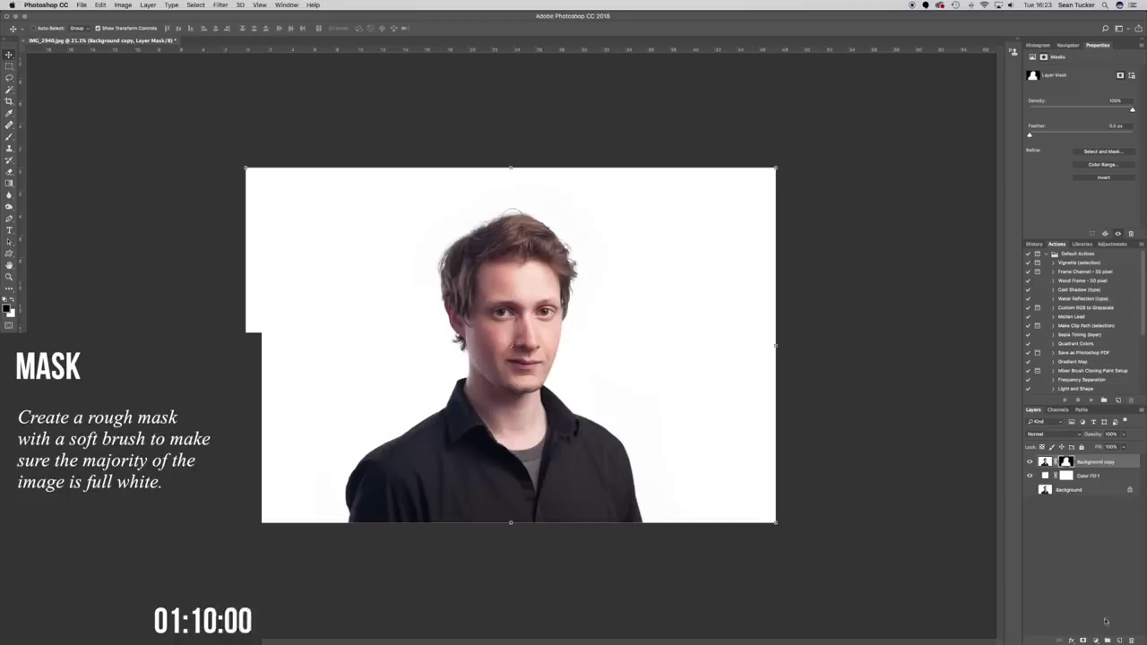
# Add a Levels adjustment layer above the Background copy and lower its highlight input to about 245 for a clean silhouette
pyautogui.click(1096, 640)
pyautogui.click(1093, 506)
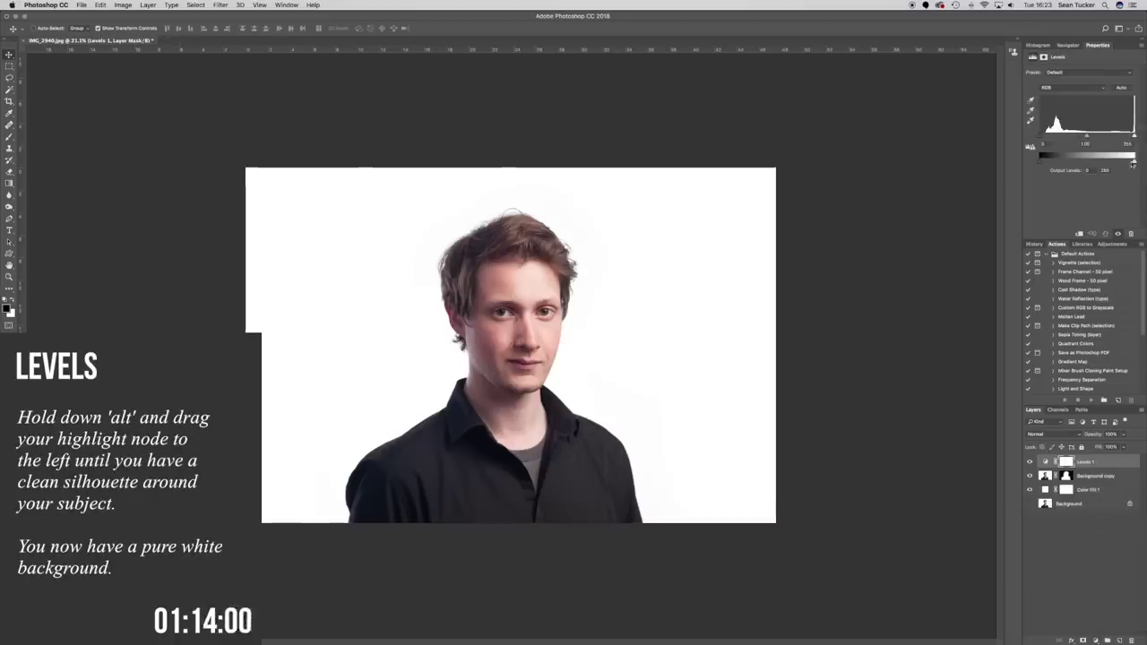
pyautogui.moveTo(1135, 135); pyautogui.dragTo(1134, 139)
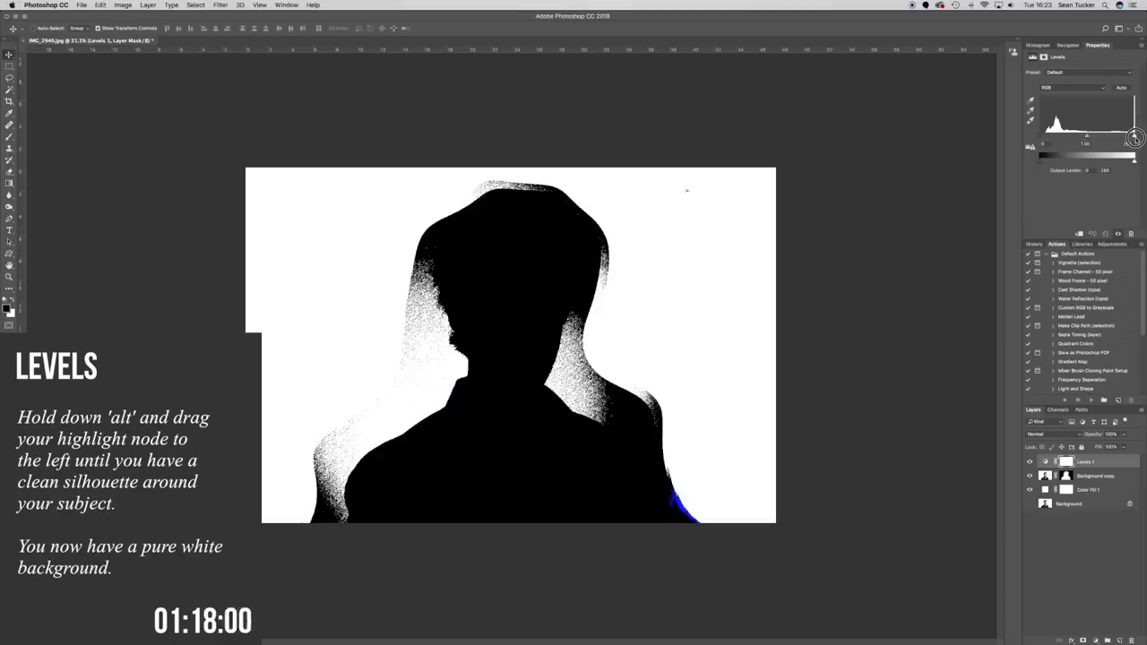
pyautogui.moveTo(1135, 137); pyautogui.dragTo(1135, 137)
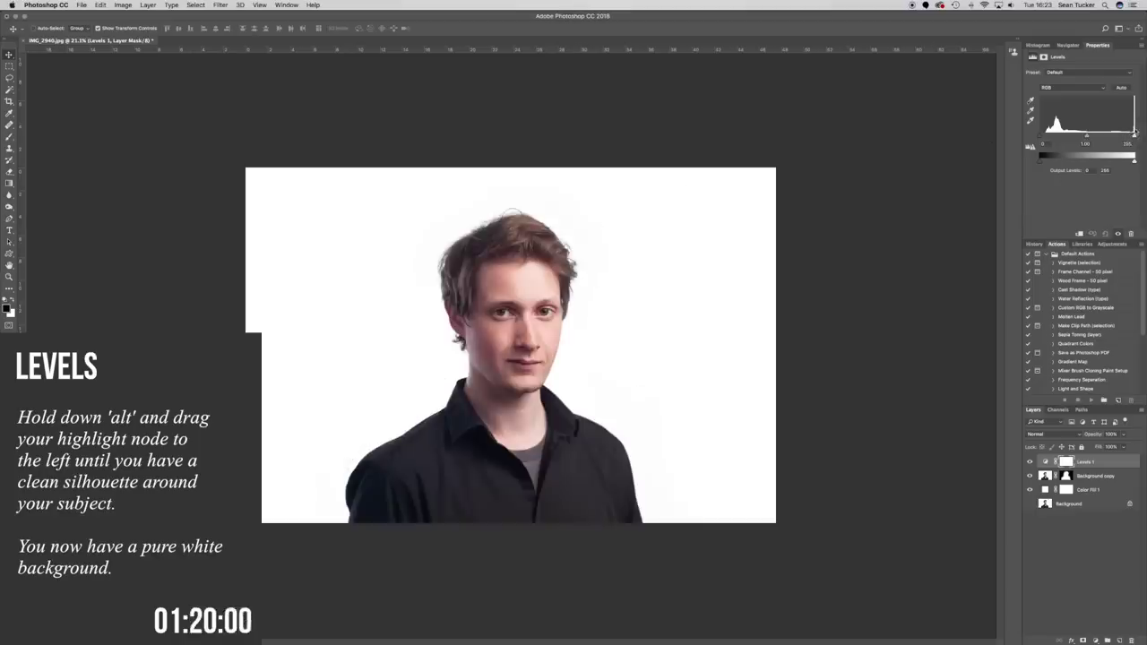
pyautogui.moveTo(1135, 137); pyautogui.dragTo(1131, 141)
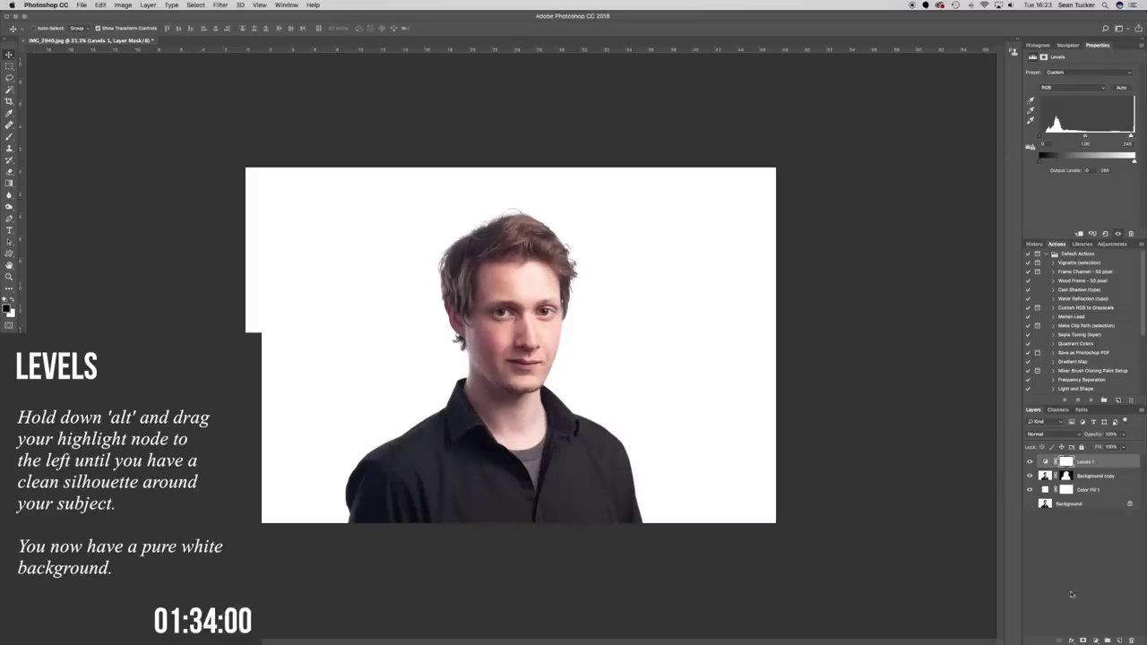
# Paint black over the man's face and body on the Levels mask to protect his highlights
pyautogui.press('b')
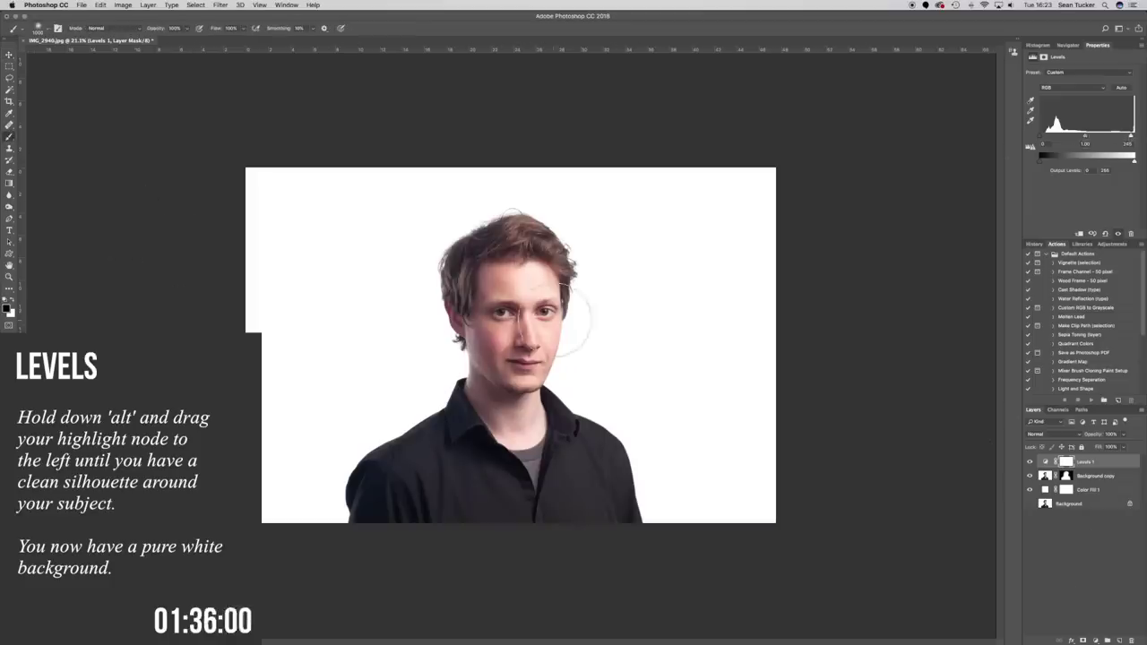
pyautogui.scroll(3, 555, 305)
pyautogui.scroll(3, 542, 305)
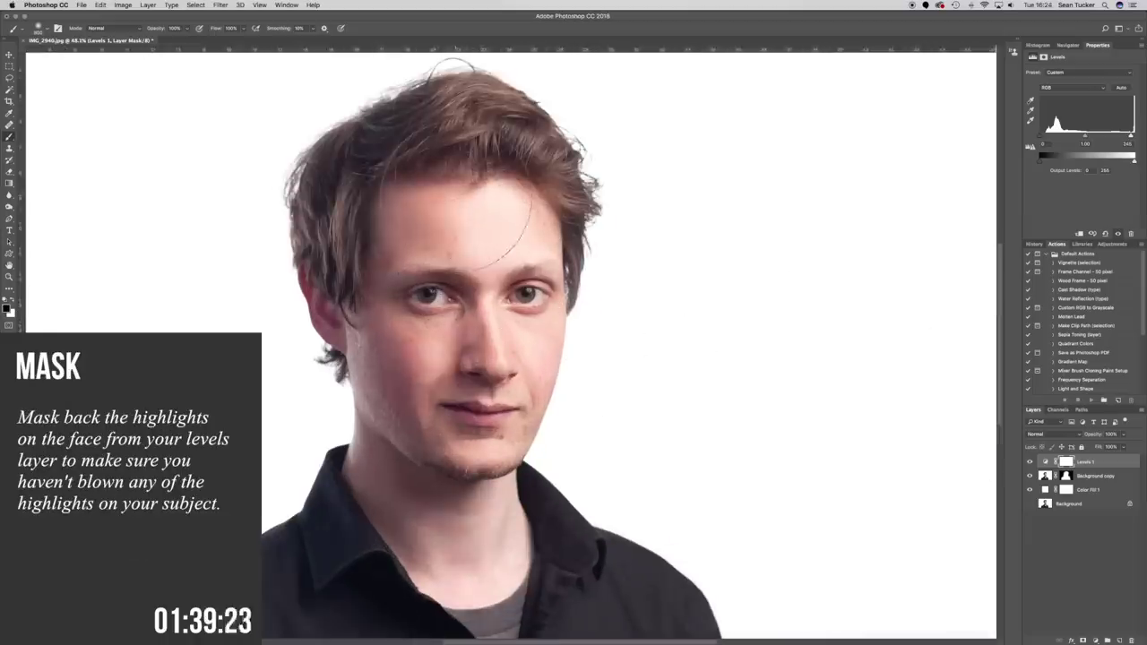
pyautogui.moveTo(478, 306)
pyautogui.mouseDown()
pyautogui.moveTo(434, 272)
pyautogui.moveTo(469, 568)
pyautogui.moveTo(471, 486)
pyautogui.mouseUp()
pyautogui.scroll(-4, 471, 489)
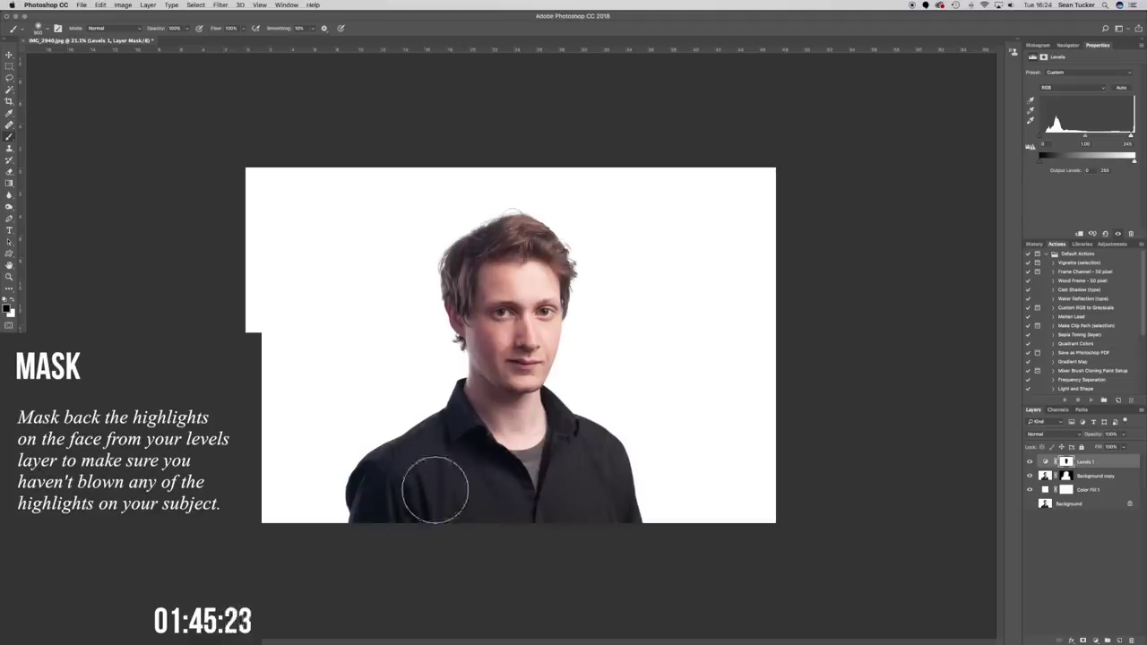
pyautogui.click(9, 54)
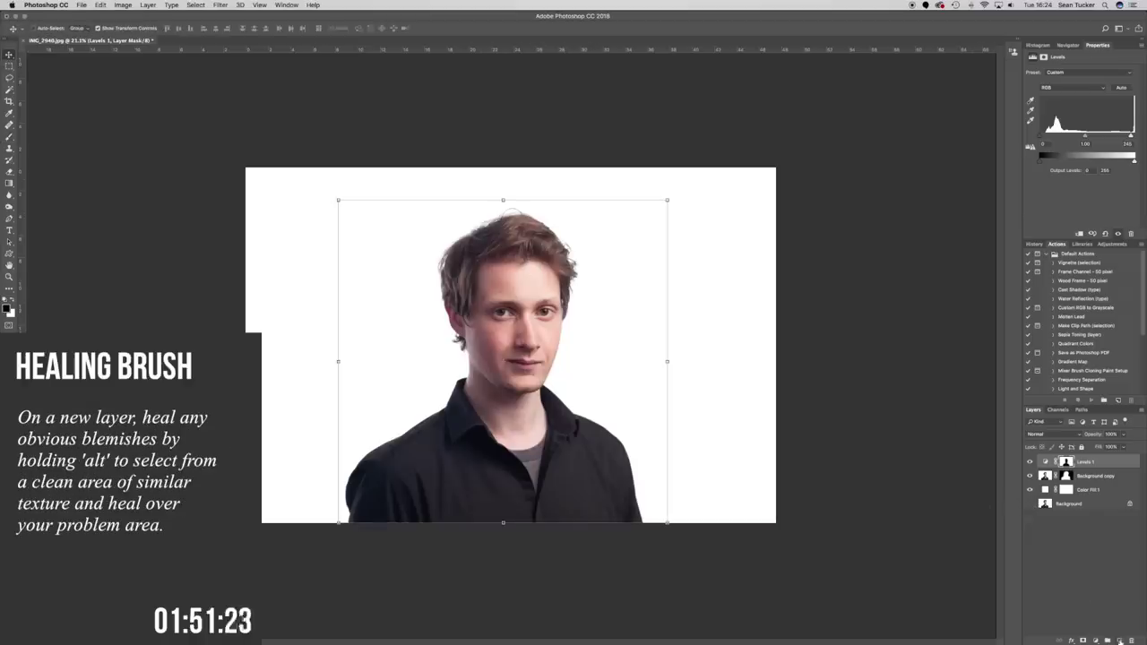
# Add a new empty layer on top and heal the forehead blemishes with the Healing Brush, sampling clean nearby skin
pyautogui.click(1120, 641)
pyautogui.press('j')
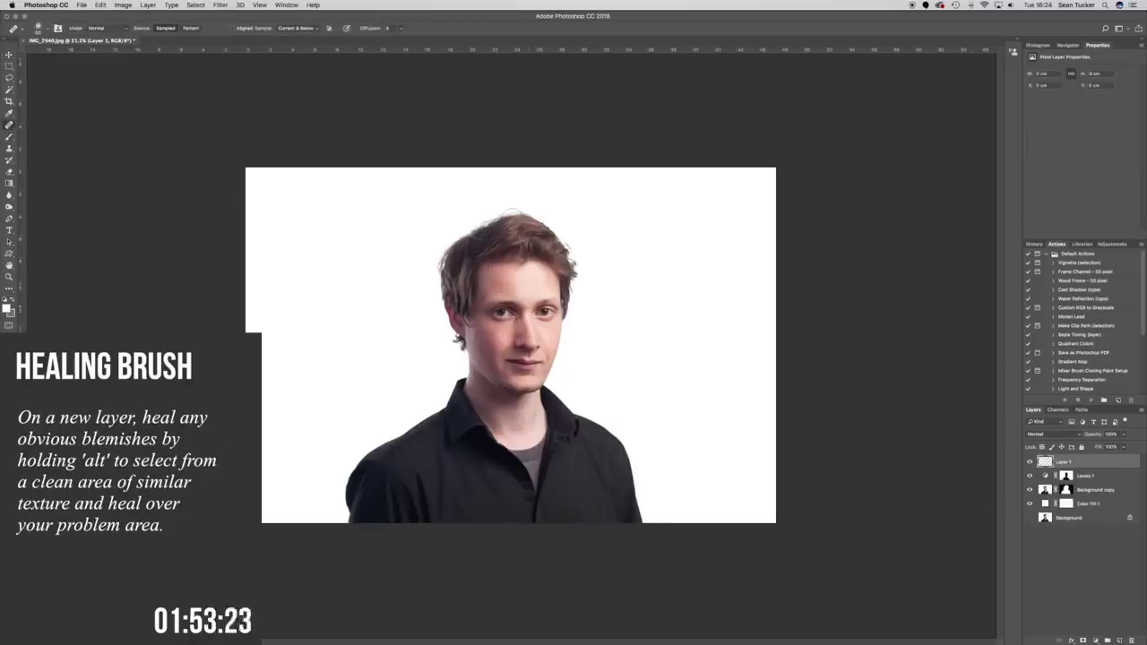
pyautogui.scroll(5, 515, 325)
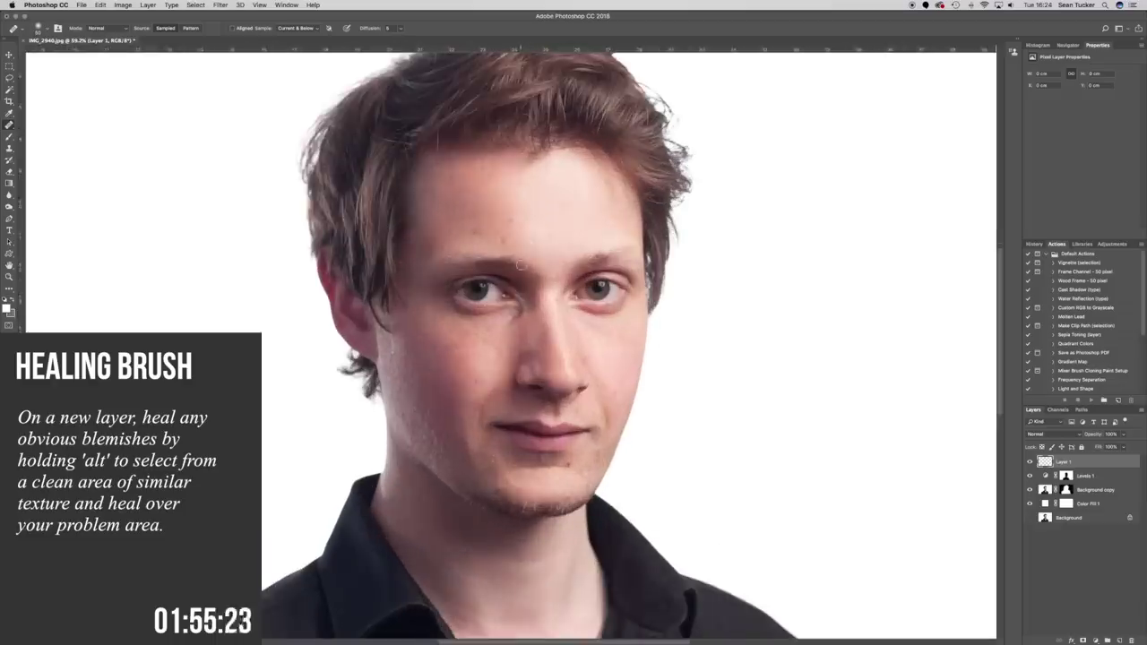
pyautogui.scroll(2, 518, 266)
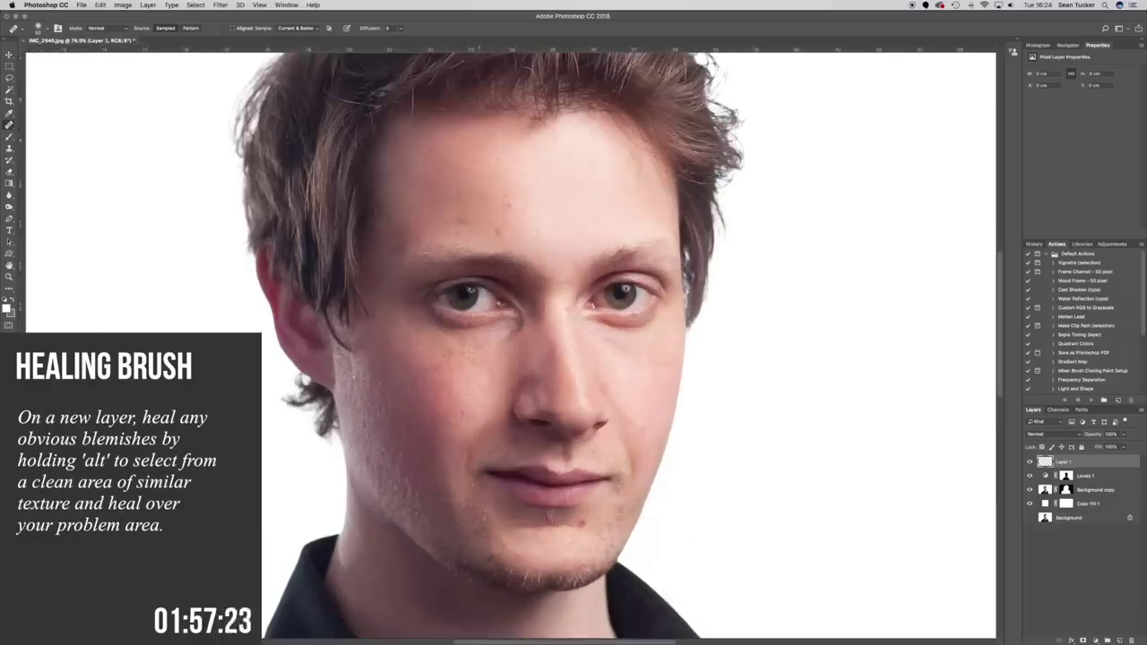
pyautogui.keyDown('alt'); pyautogui.click(527, 206); pyautogui.keyUp('alt')
pyautogui.click(507, 205)
pyautogui.keyDown('alt'); pyautogui.click(485, 162); pyautogui.keyUp('alt')
pyautogui.click(531, 207)
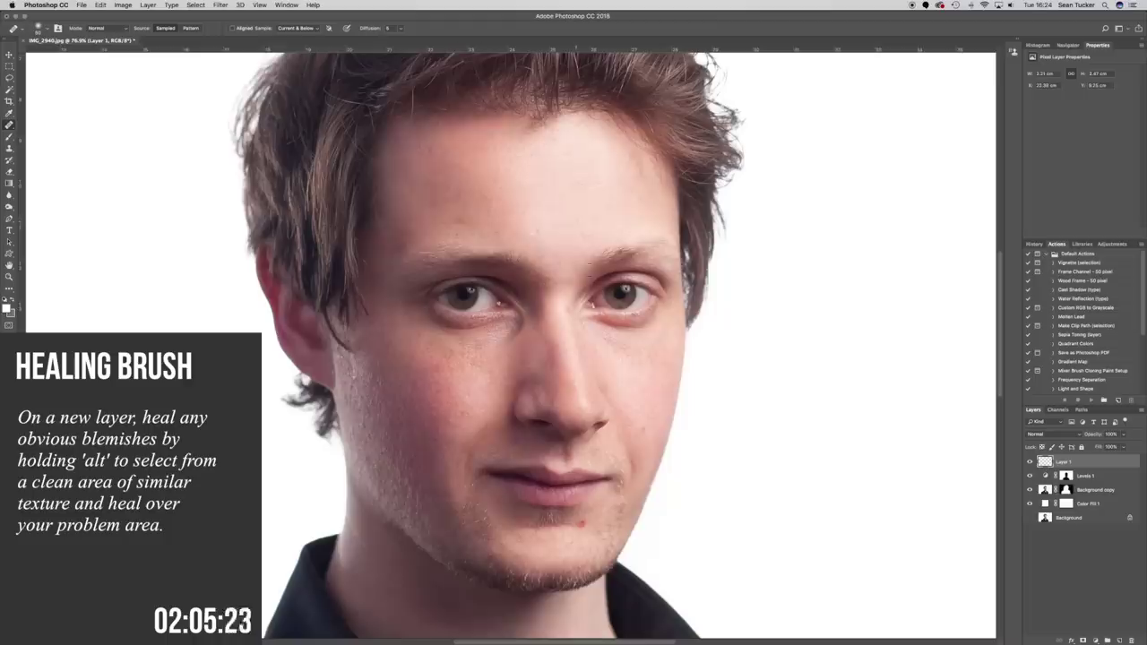
# Heal the remaining marks on the nose bridge, chin, cheeks and side of the forehead on the healing layer
pyautogui.click(543, 290)
pyautogui.click(548, 273)
pyautogui.click(580, 524)
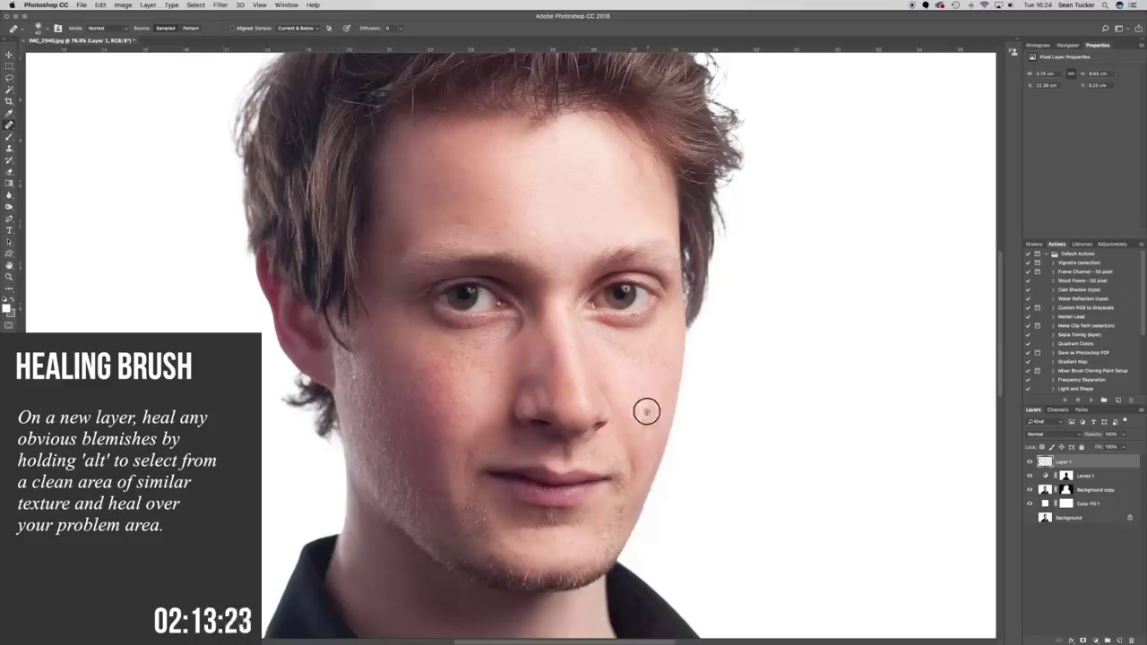
pyautogui.click(664, 365)
pyautogui.click(361, 428)
pyautogui.keyDown('alt'); pyautogui.click(450, 237); pyautogui.keyUp('alt')
pyautogui.click(397, 226)
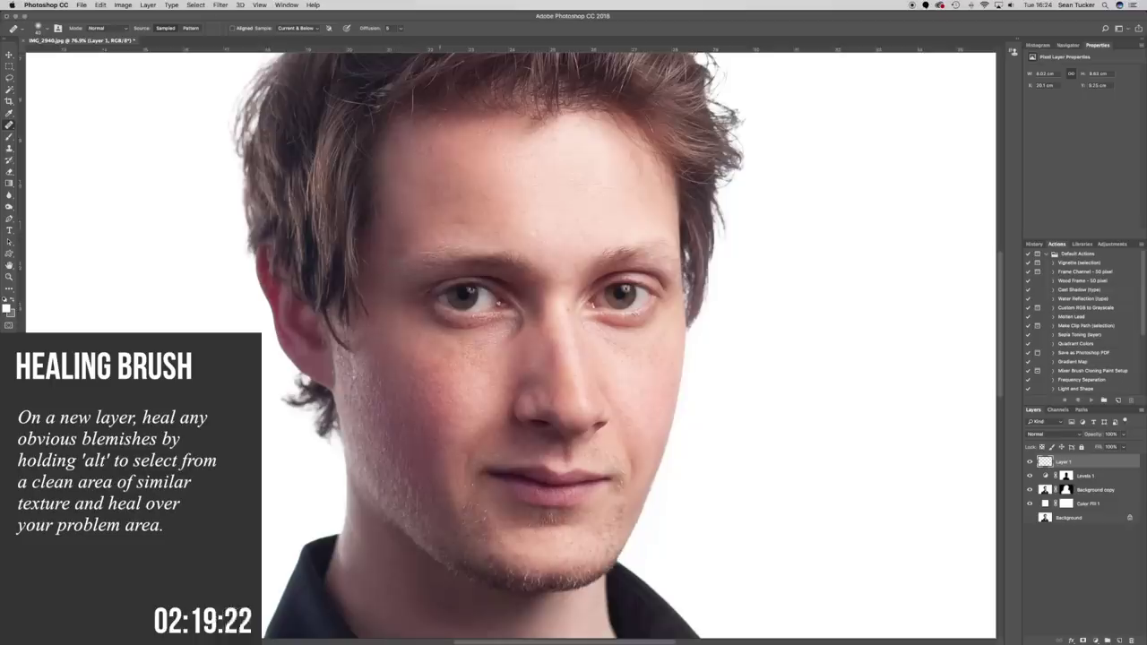
pyautogui.press('super+z')
pyautogui.scroll(-5, 579, 346)
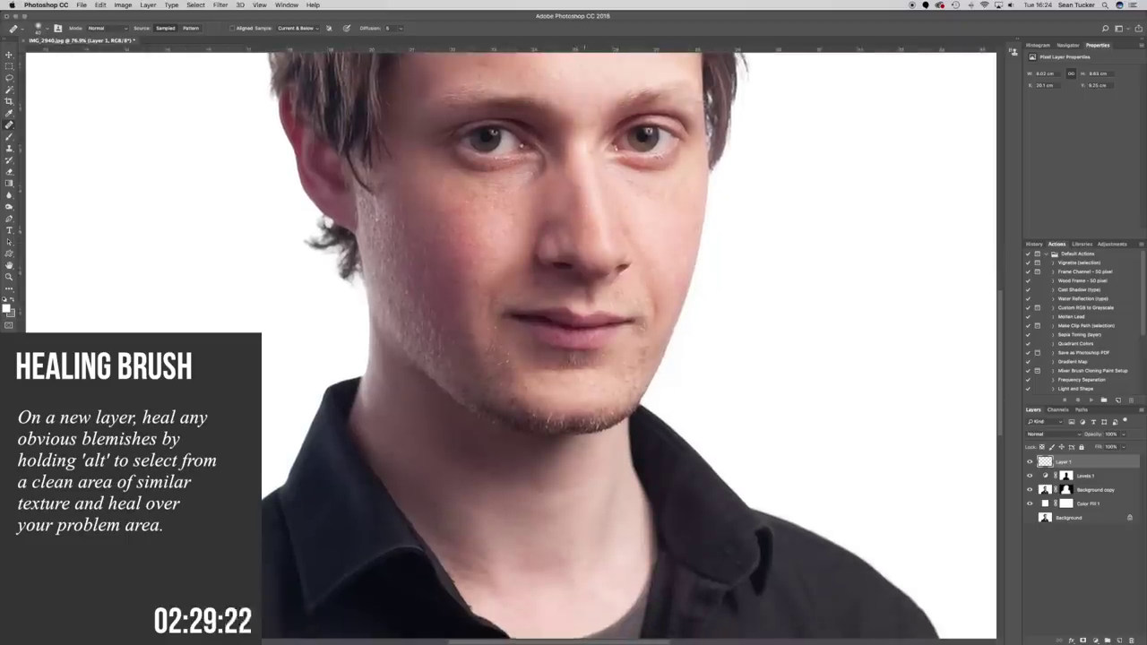
pyautogui.press('super+plus')
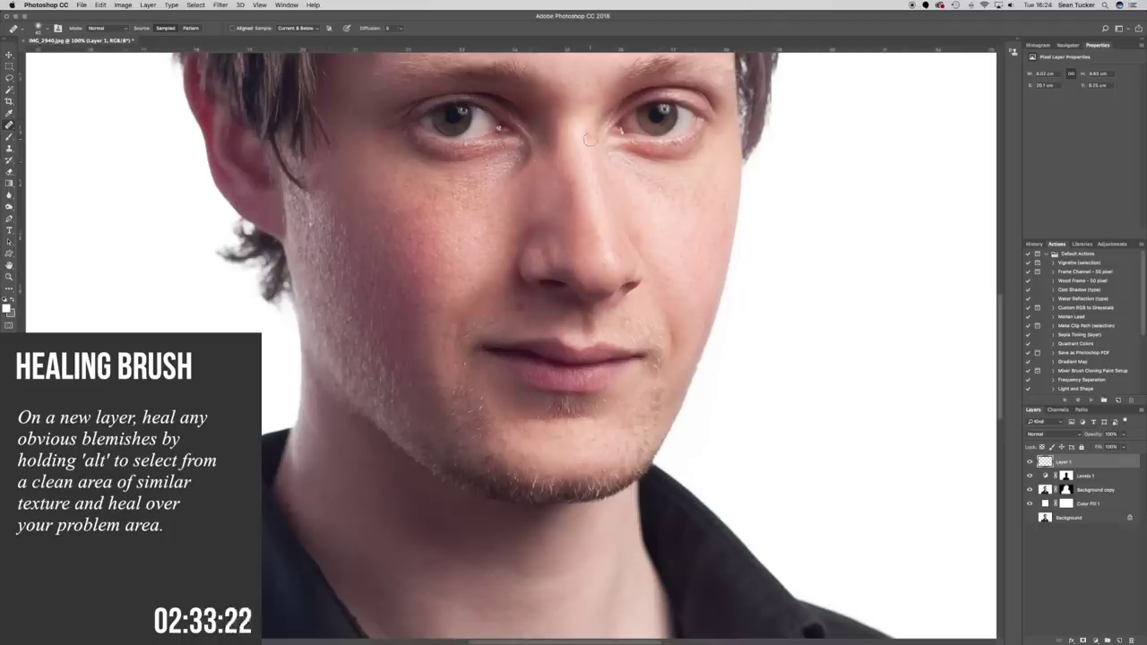
pyautogui.scroll(-6, 588, 297)
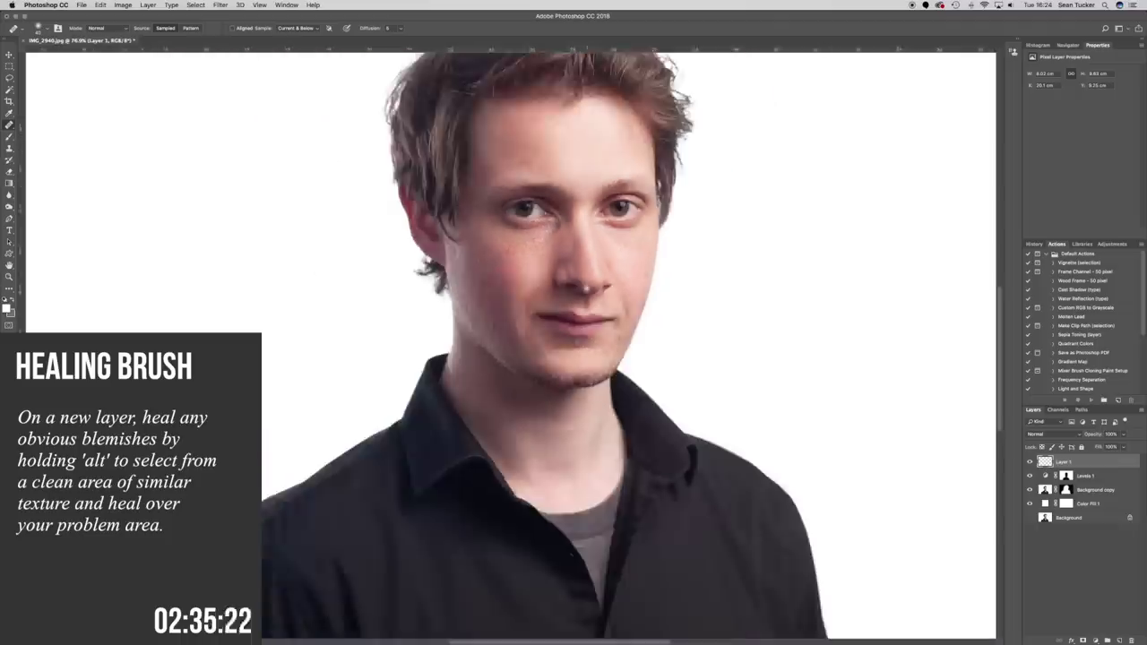
pyautogui.scroll(1, 587, 283)
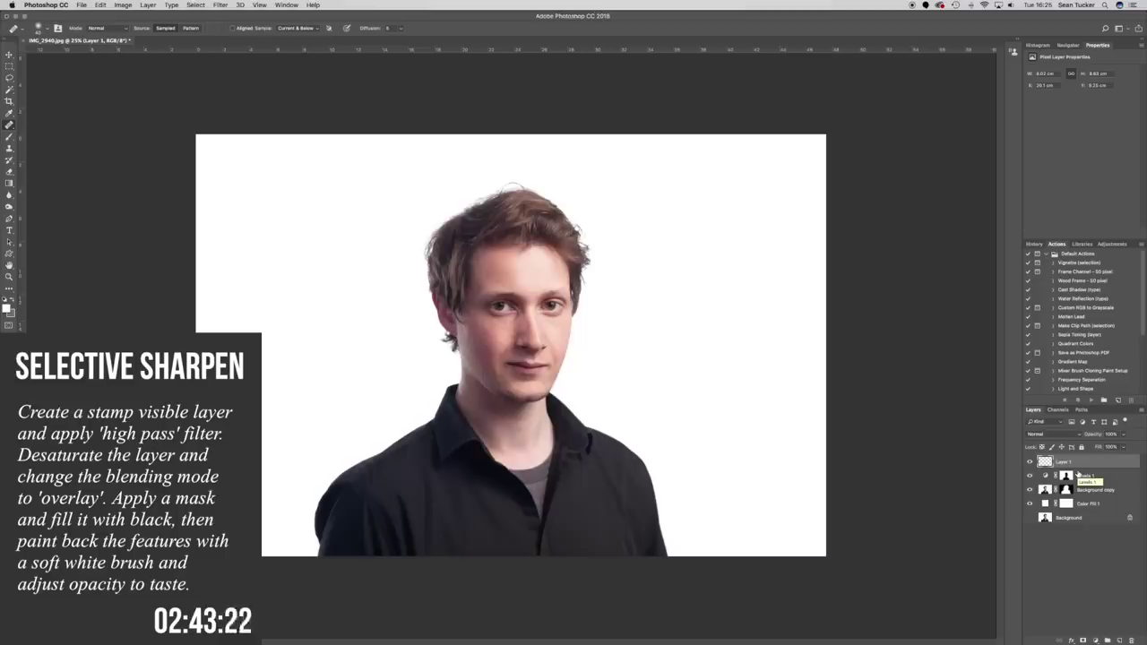
# Stamp all visible layers into a new top layer and apply a High Pass filter with a small radius to it
pyautogui.press('v')
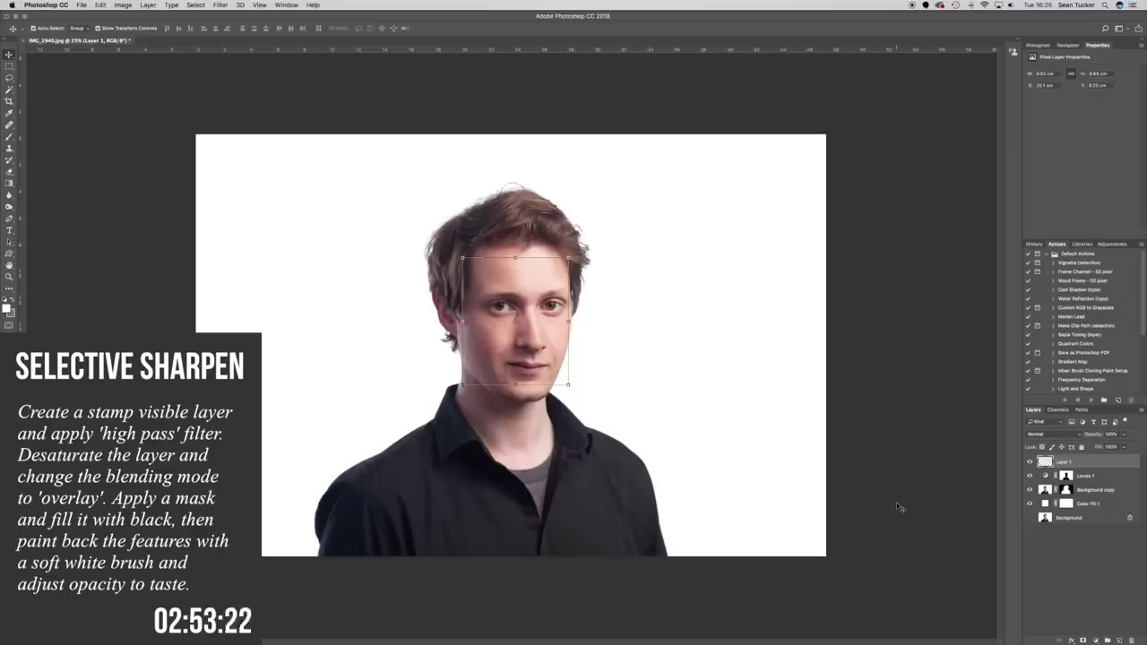
pyautogui.press('super+alt+shift+e')
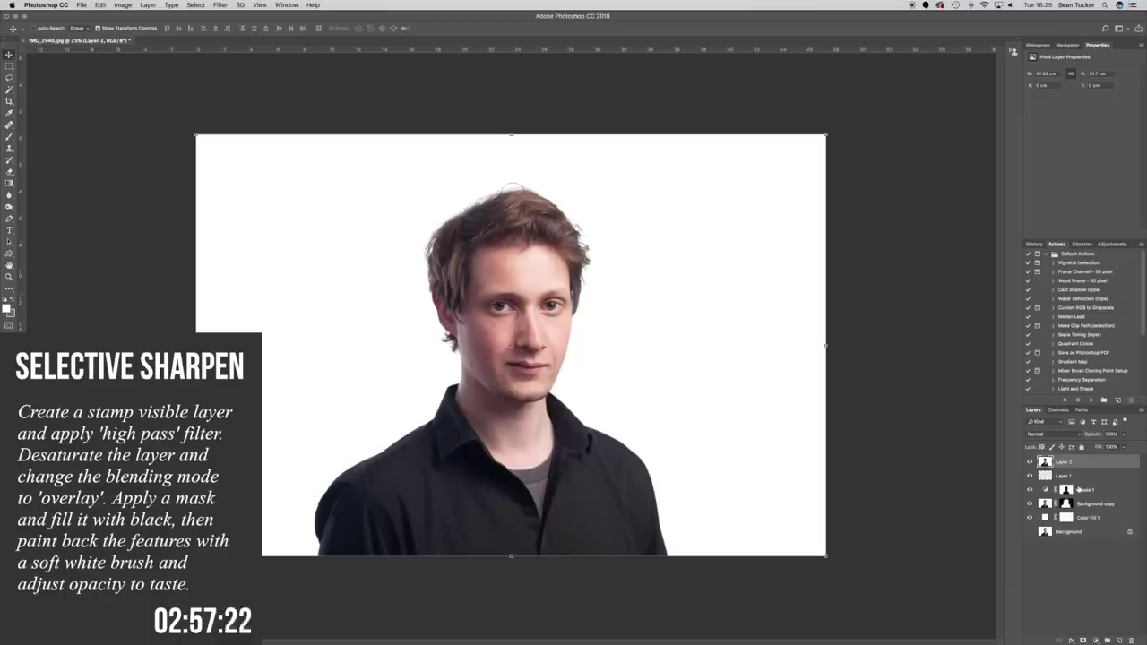
pyautogui.click(219, 5)
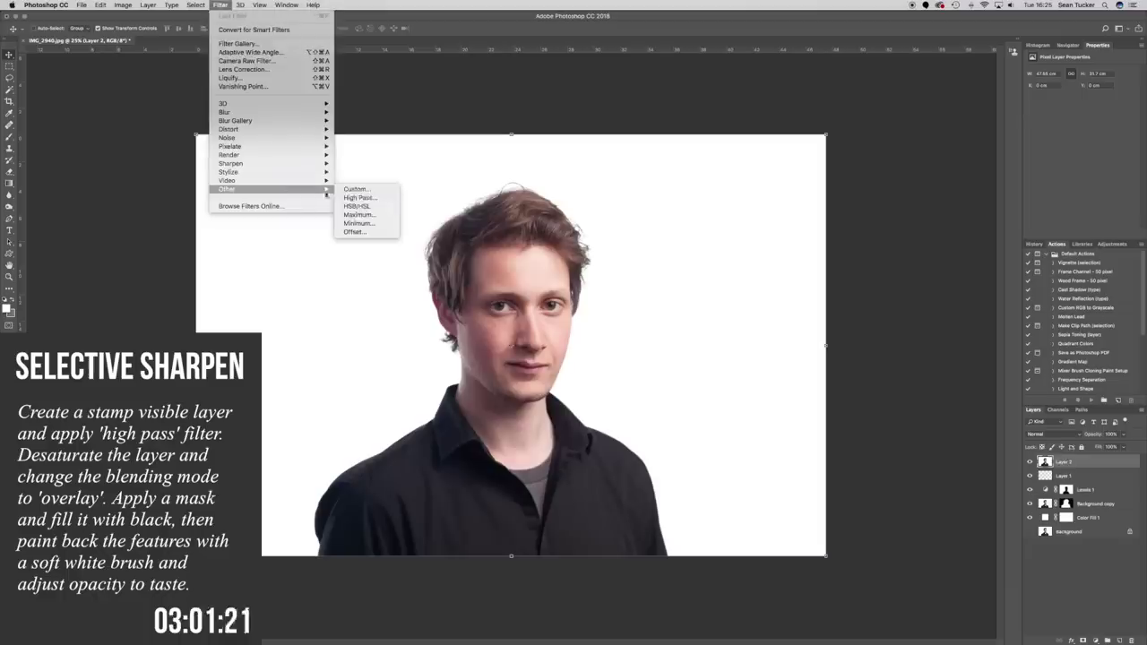
pyautogui.click(359, 197)
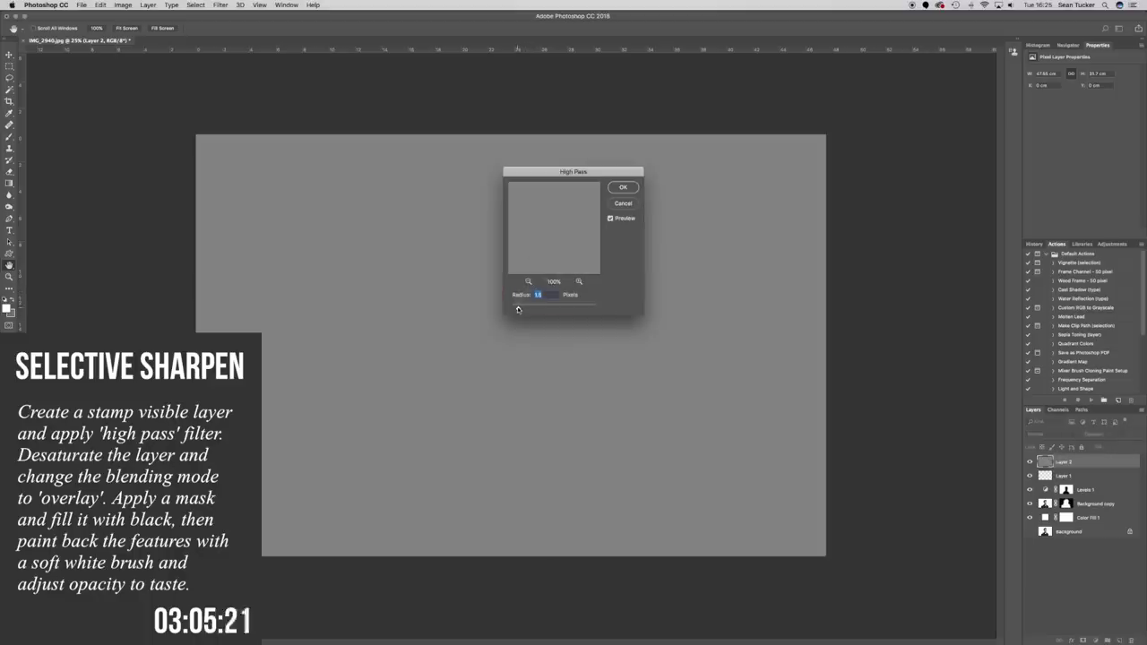
pyautogui.moveTo(554, 237); pyautogui.dragTo(558, 262)
pyautogui.moveTo(524, 306)
pyautogui.mouseDown()
pyautogui.moveTo(540, 308)
pyautogui.moveTo(522, 310)
pyautogui.mouseUp()
pyautogui.press('Return')
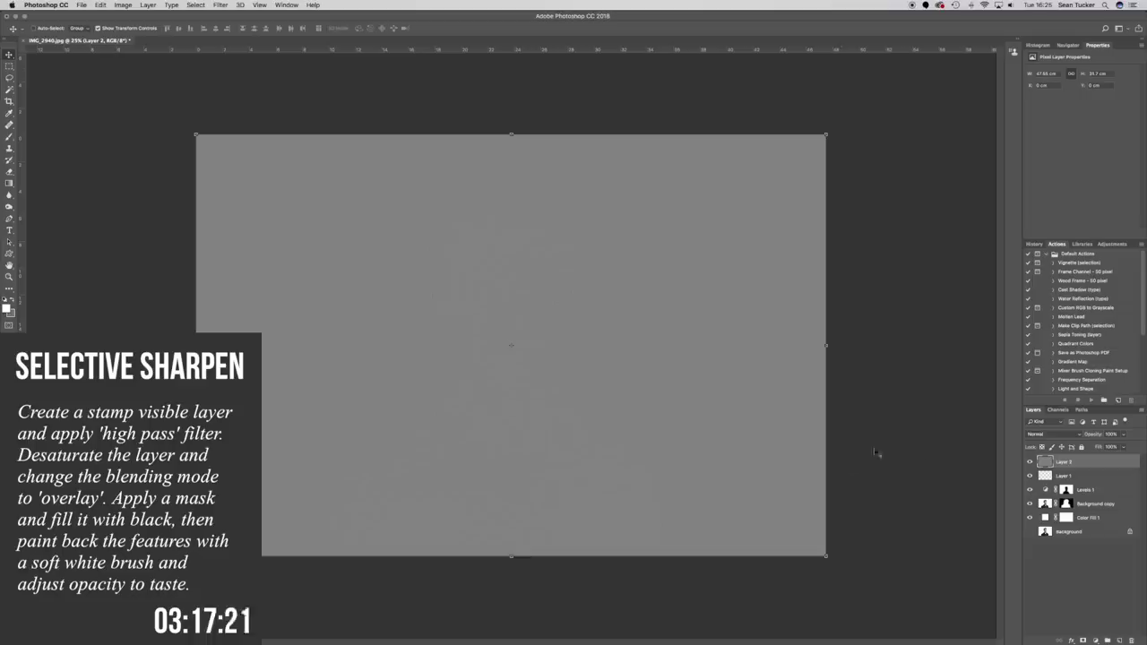
# Desaturate the High Pass layer and set its blending mode to Overlay, comparing the portrait with and without it
pyautogui.click(123, 5)
pyautogui.moveTo(137, 30)
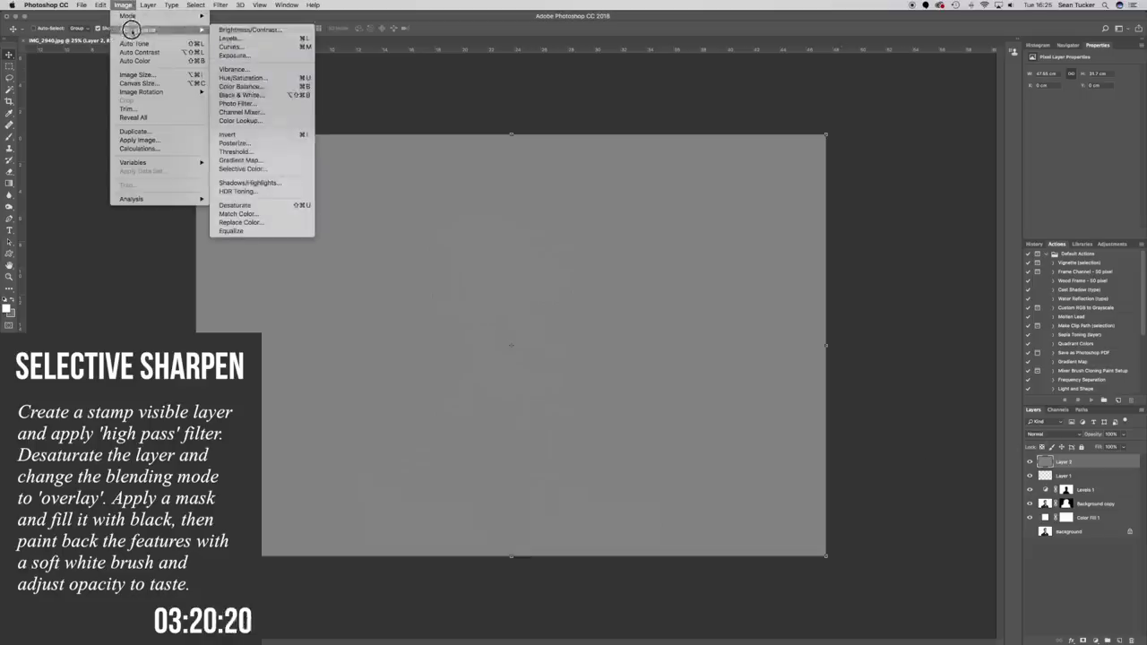
pyautogui.click(269, 205)
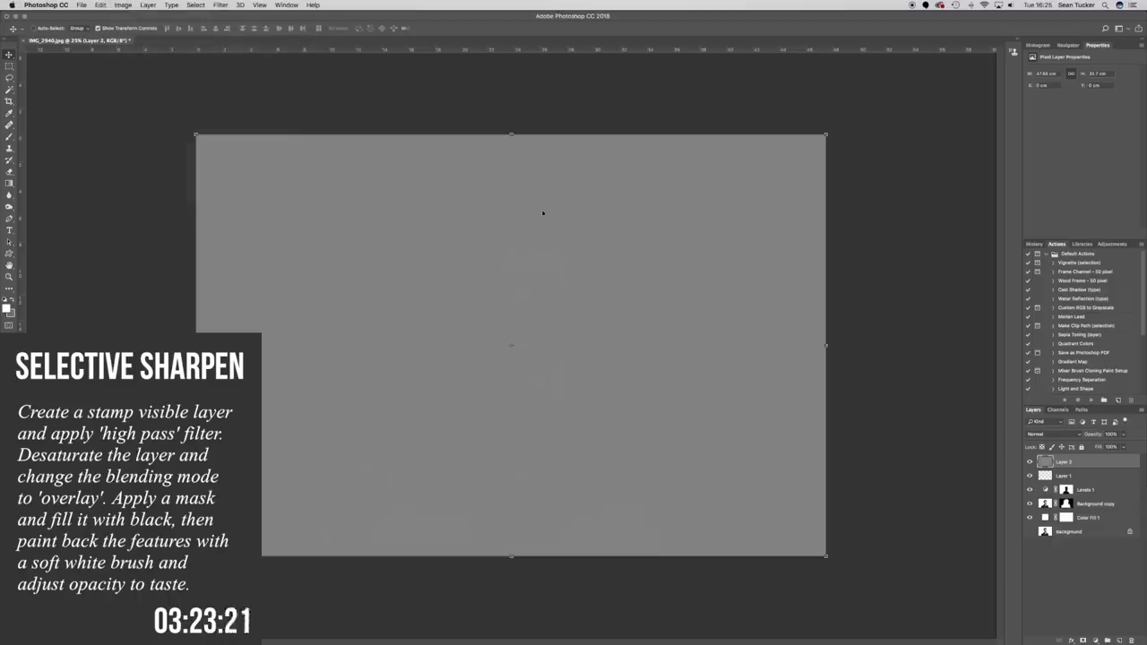
pyautogui.click(1040, 436)
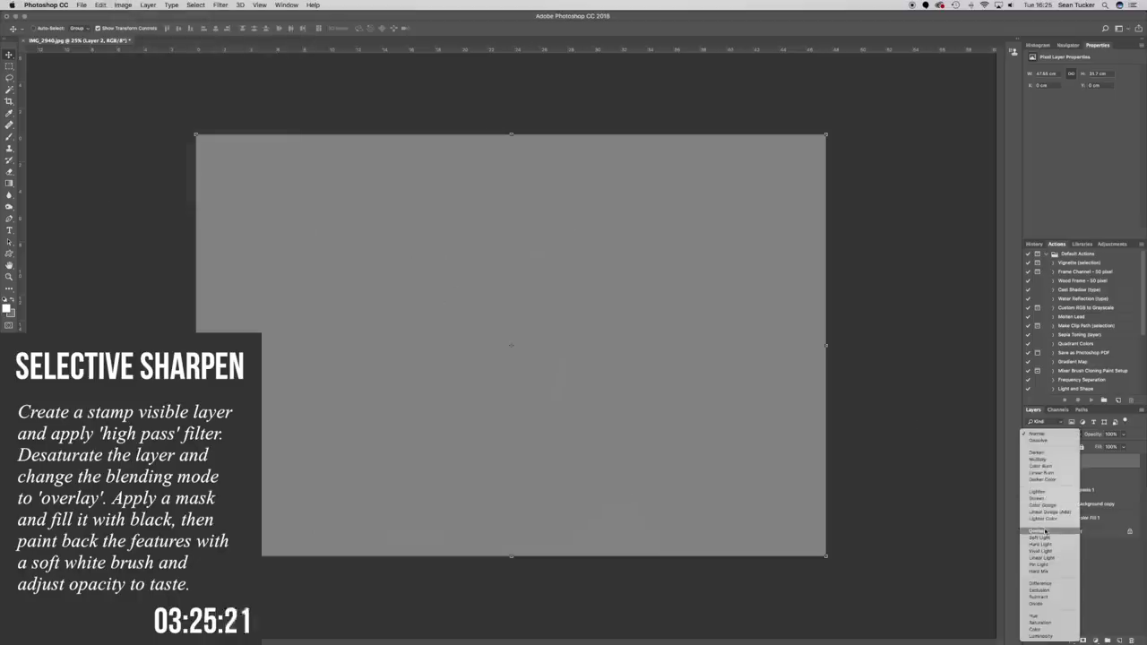
pyautogui.click(1022, 516)
pyautogui.scroll(5, 500, 298)
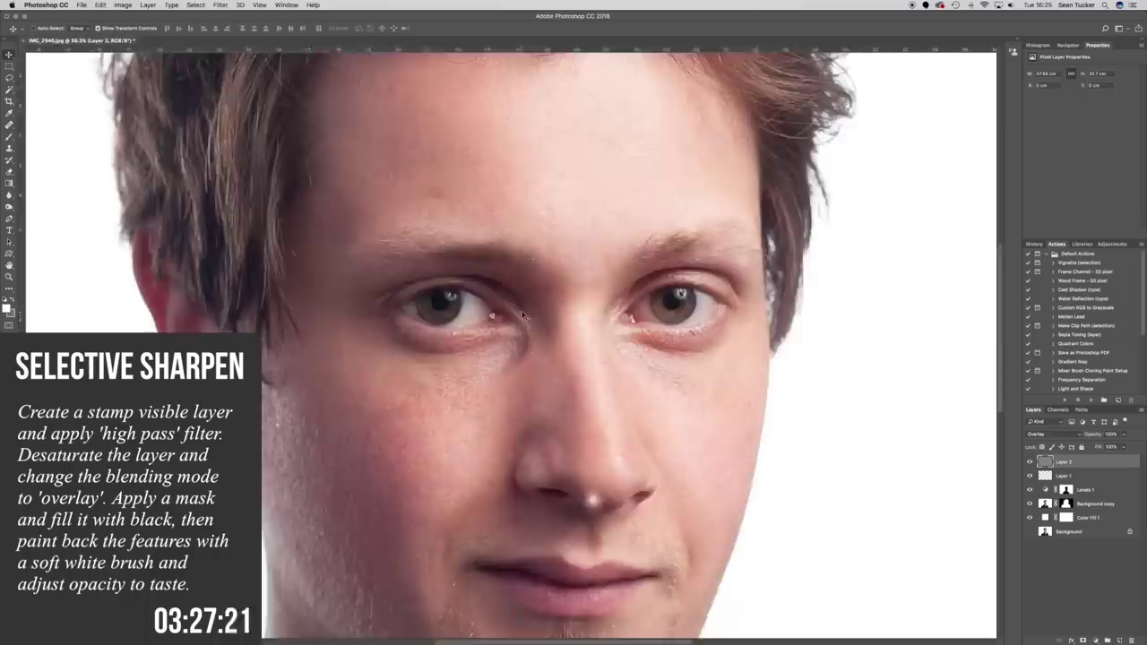
pyautogui.scroll(-3, 500, 298)
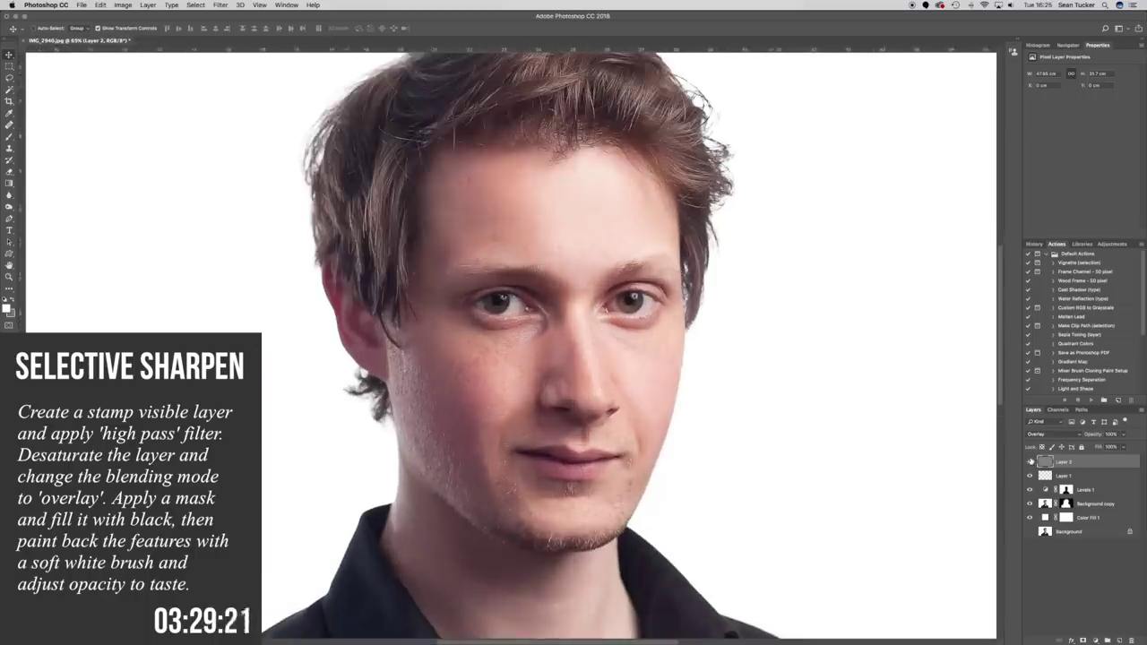
pyautogui.click(1029, 461)
pyautogui.click(1029, 462)
pyautogui.scroll(-5, 484, 394)
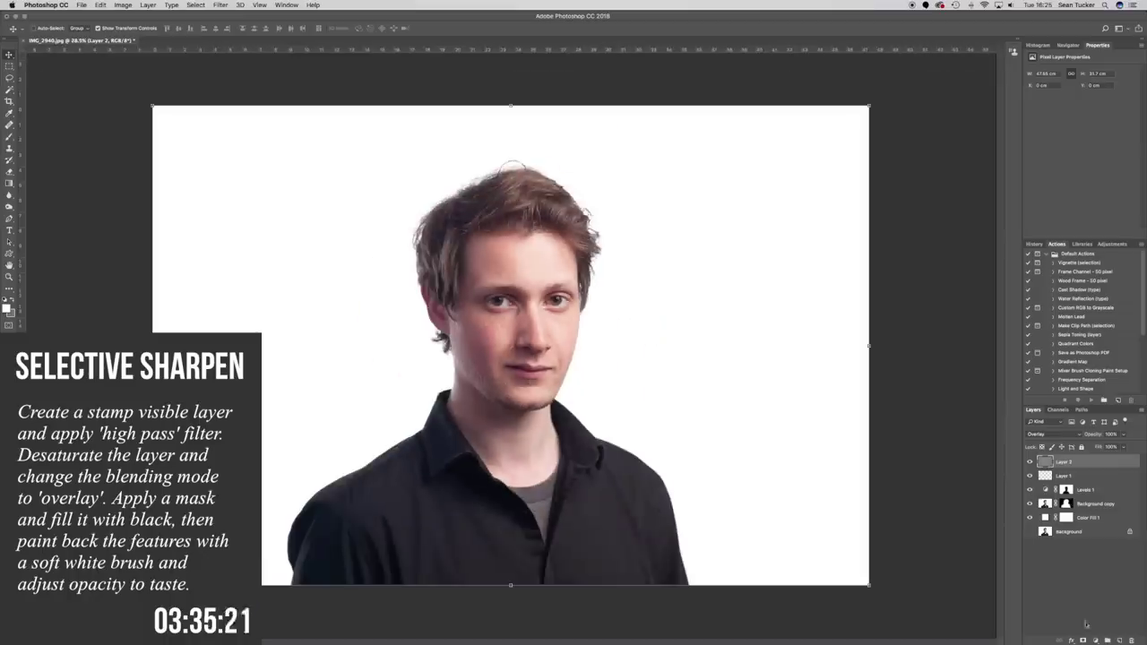
# Add a mask to the Overlay sharpening layer and invert it to black, ready for painting with white
pyautogui.click(1083, 641)
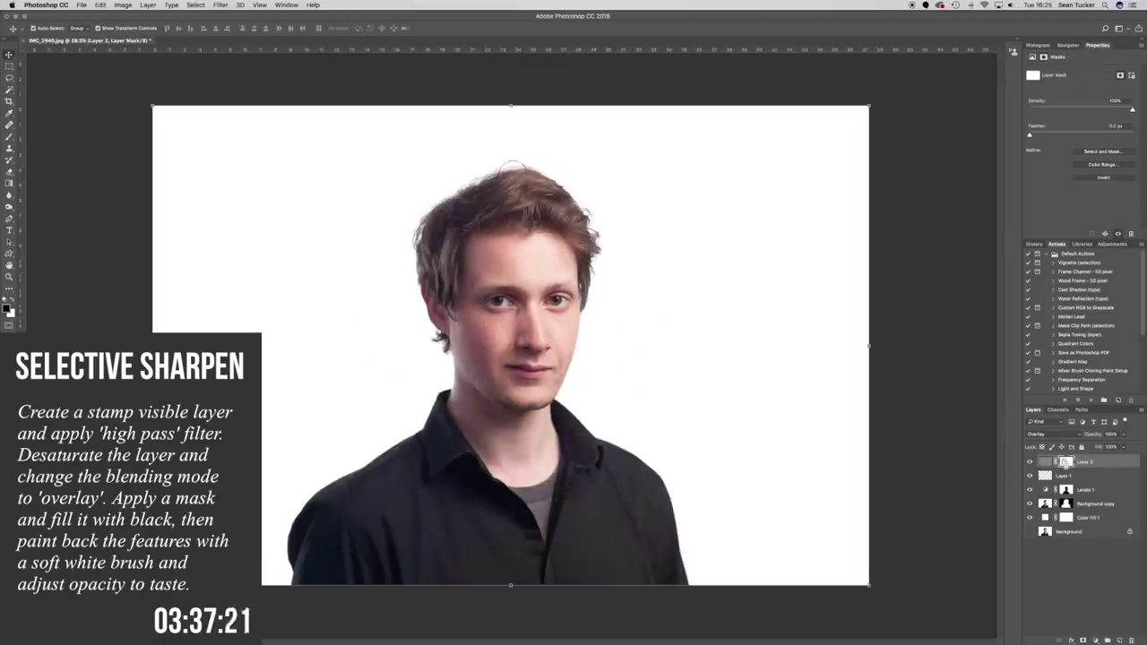
pyautogui.press('super+i')
pyautogui.press('b')
pyautogui.press('x')
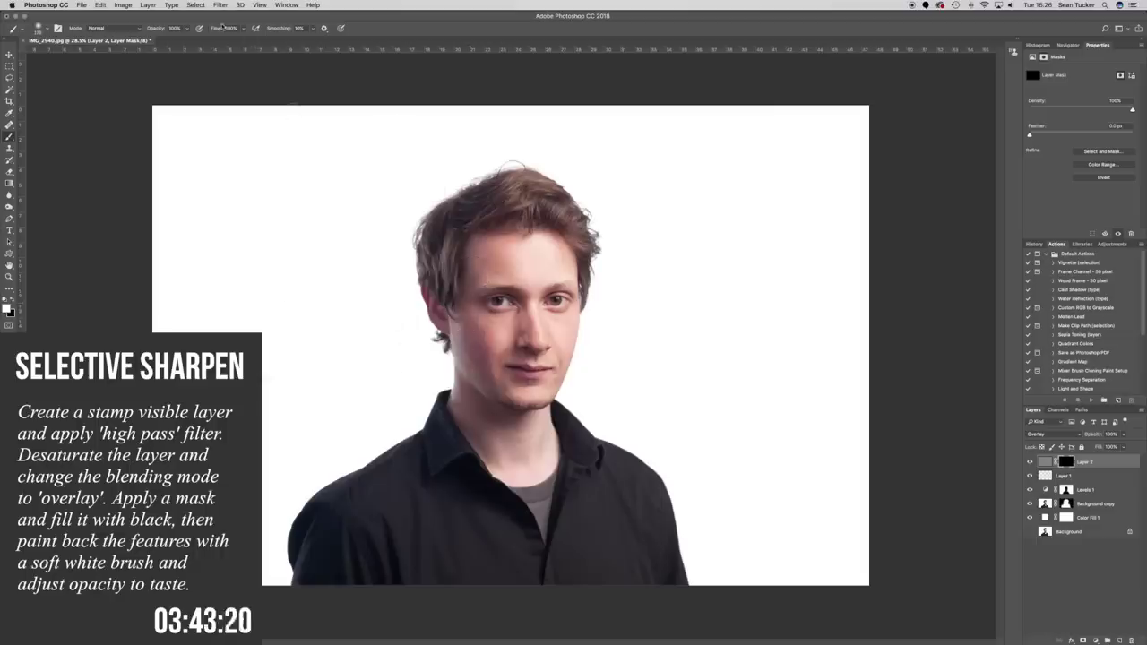
# Paint white on the sharpening mask over the eyes, mouth and hair, enlarging the brush for the hair
pyautogui.moveTo(496, 299)
pyautogui.mouseDown()
pyautogui.moveTo(567, 301)
pyautogui.moveTo(551, 289)
pyautogui.moveTo(574, 286)
pyautogui.moveTo(484, 288)
pyautogui.mouseUp()
pyautogui.moveTo(513, 375)
pyautogui.mouseDown()
pyautogui.moveTo(547, 370)
pyautogui.moveTo(543, 349)
pyautogui.mouseUp()
pyautogui.press(']')
pyautogui.press(']')
pyautogui.press(']')
pyautogui.press(']')
pyautogui.press(']')
pyautogui.press(']')
pyautogui.moveTo(448, 290)
pyautogui.mouseDown()
pyautogui.moveTo(460, 227)
pyautogui.moveTo(535, 210)
pyautogui.moveTo(578, 242)
pyautogui.mouseUp()
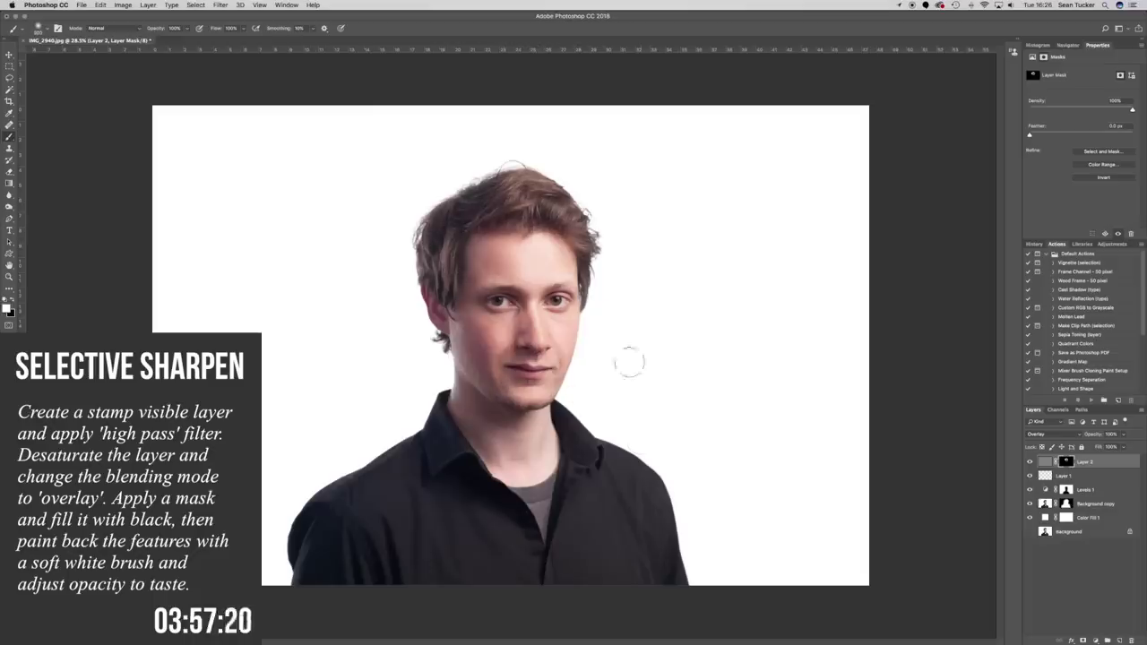
pyautogui.scroll(3, 576, 387)
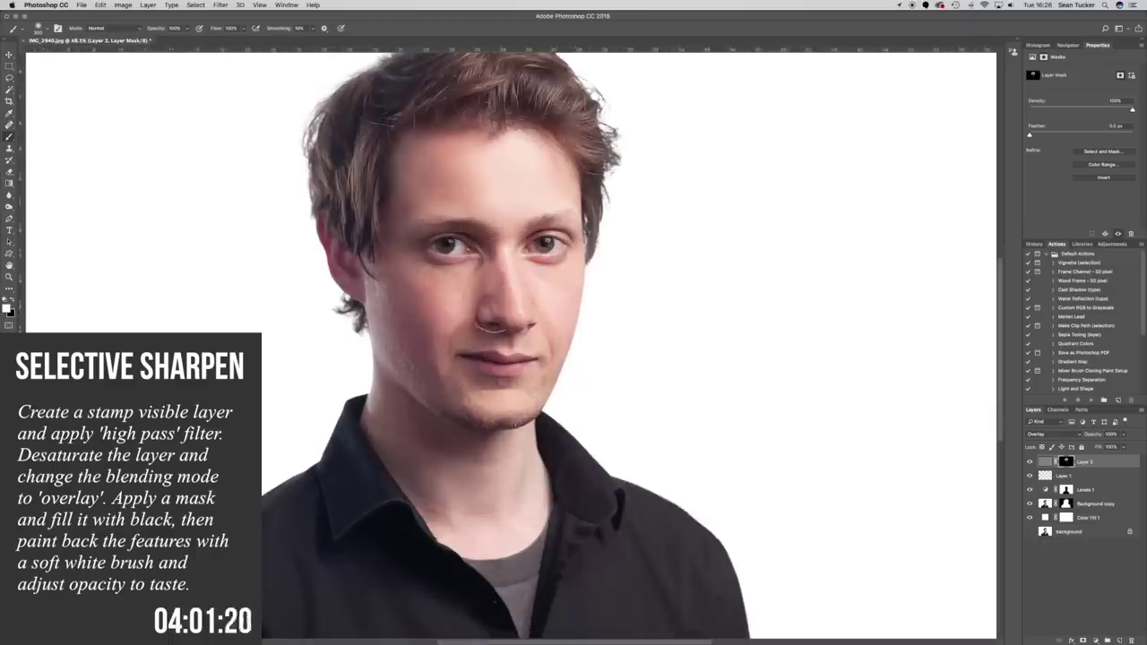
pyautogui.scroll(-5, 538, 359)
pyautogui.scroll(3, 511, 345)
pyautogui.press('v')
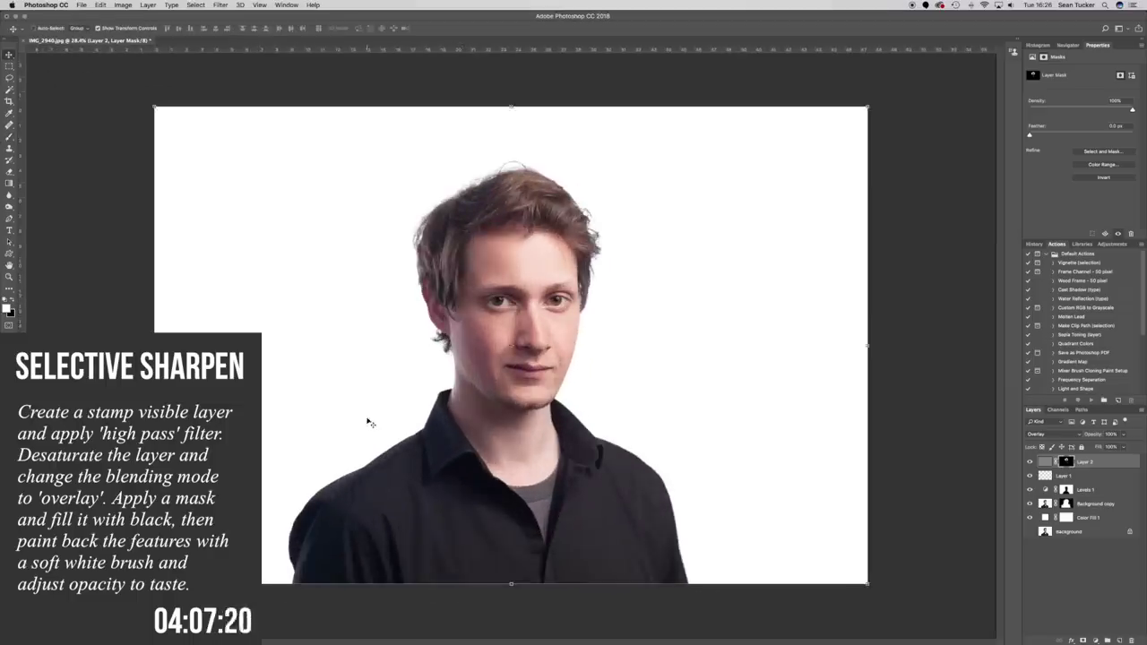
# Add a Curves adjustment layer set to Screen on top and invert its mask to black
pyautogui.click(1096, 641)
pyautogui.click(1092, 514)
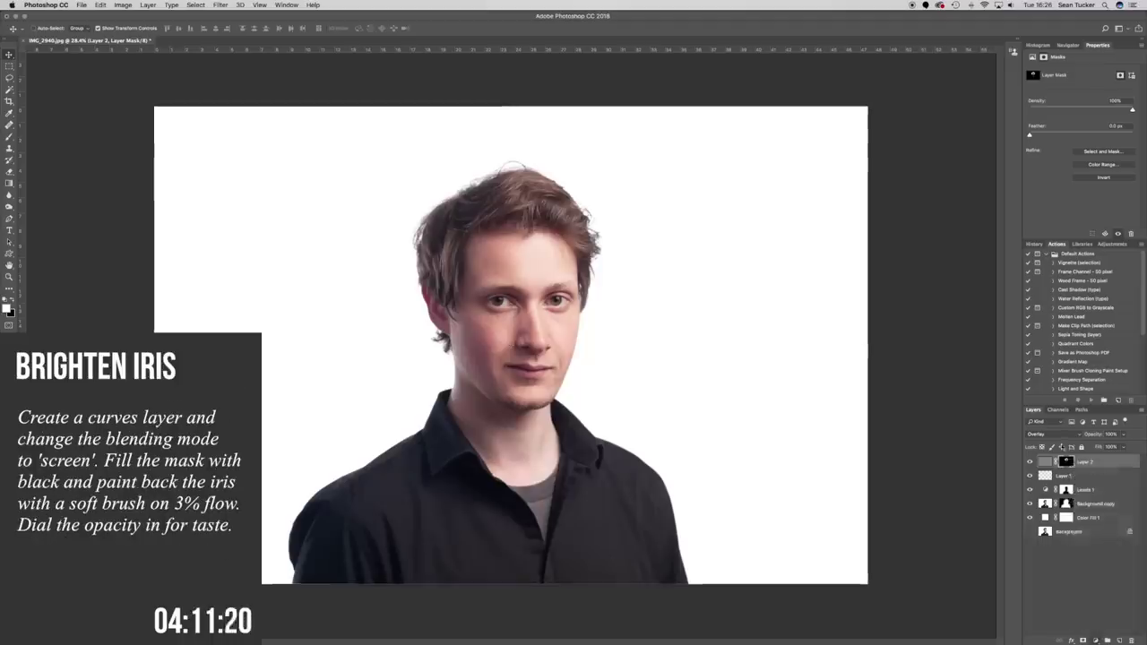
pyautogui.click(1051, 434)
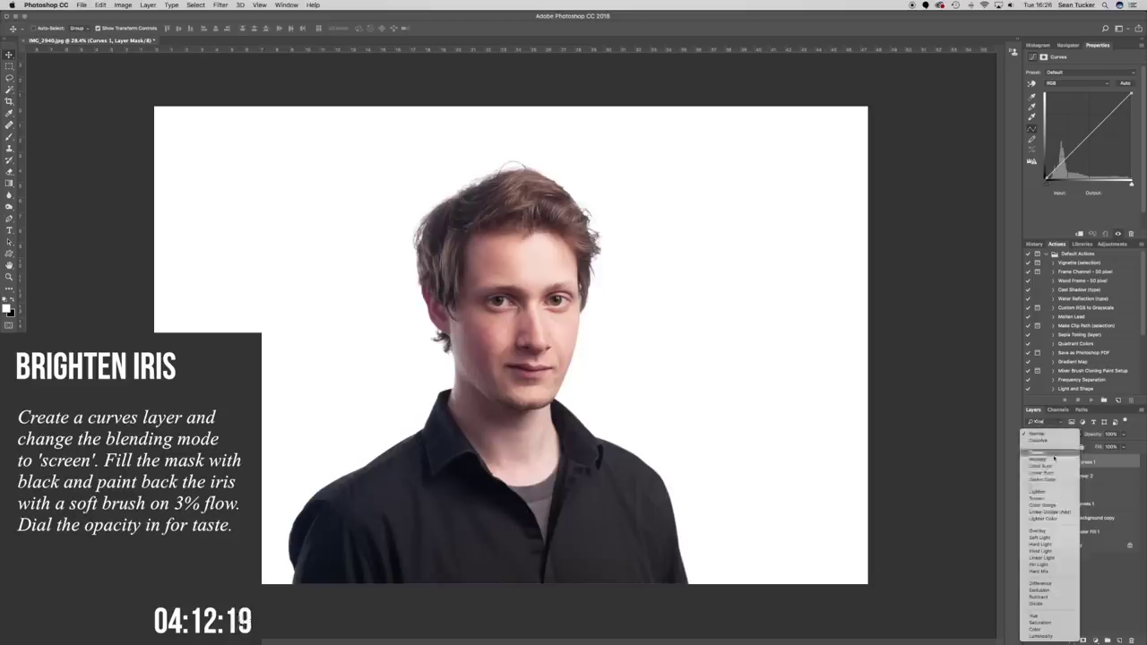
pyautogui.click(1039, 499)
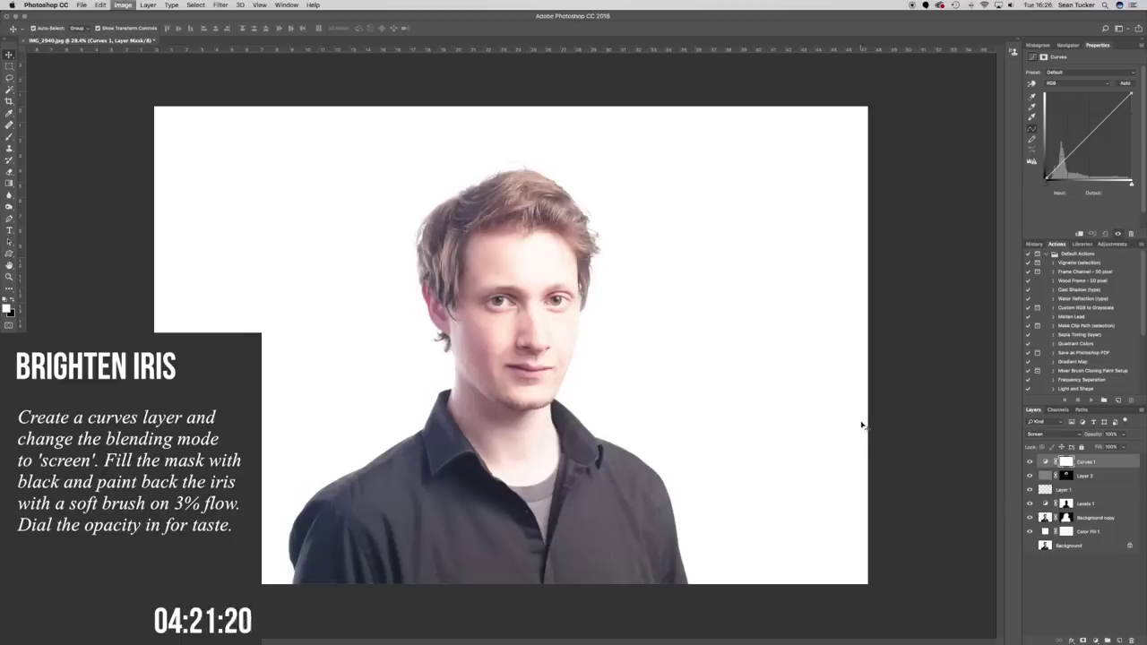
pyautogui.press('super+i')
# Paint white over both irises on the Curves mask using a small soft brush with 3% flow
pyautogui.press('b')
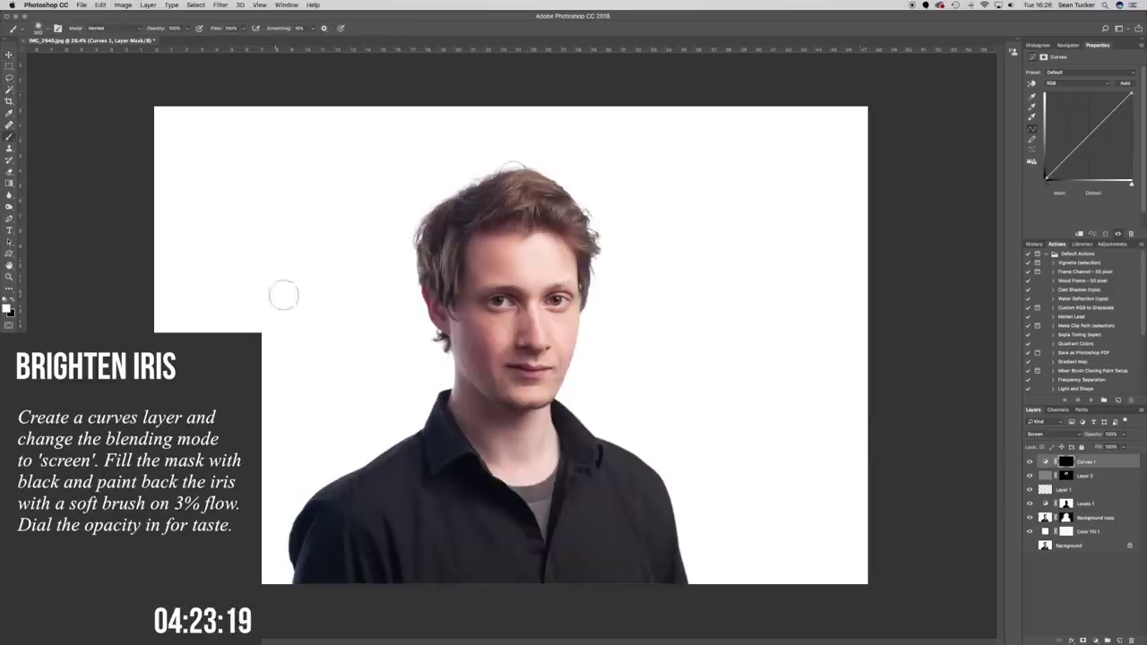
pyautogui.scroll(3, 578, 358)
pyautogui.scroll(2, 578, 358)
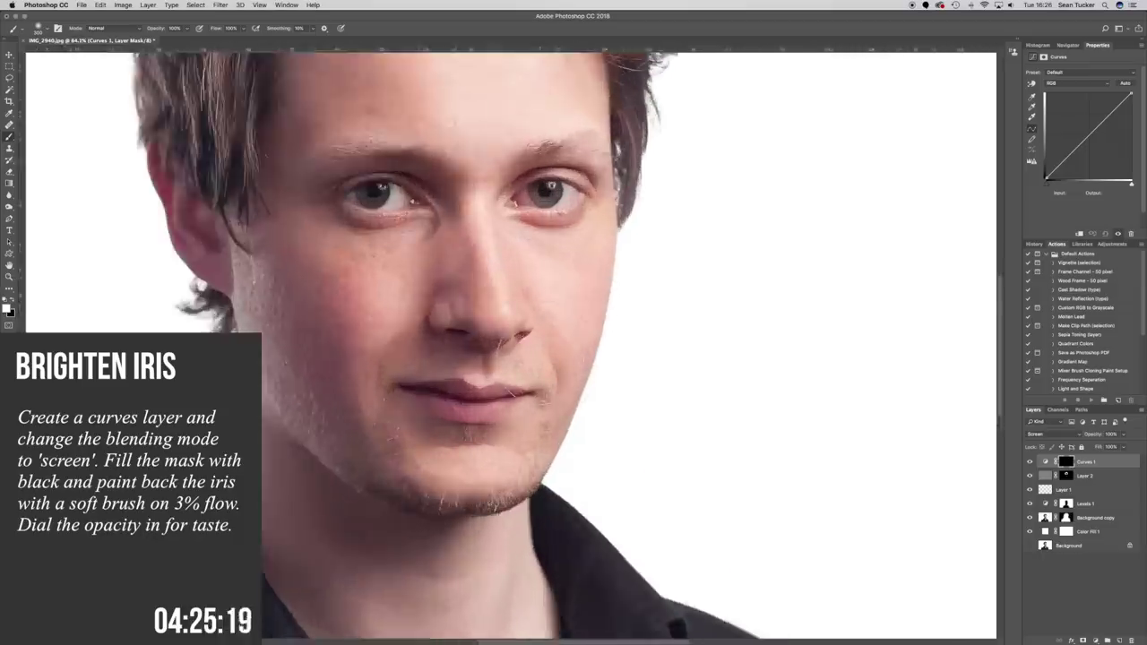
pyautogui.scroll(2, 578, 385)
pyautogui.press('[')
pyautogui.press('[')
pyautogui.press('[')
pyautogui.press('[')
pyautogui.press('[')
pyautogui.press('[')
pyautogui.press('[')
pyautogui.press('[')
pyautogui.press('[')
pyautogui.press('[')
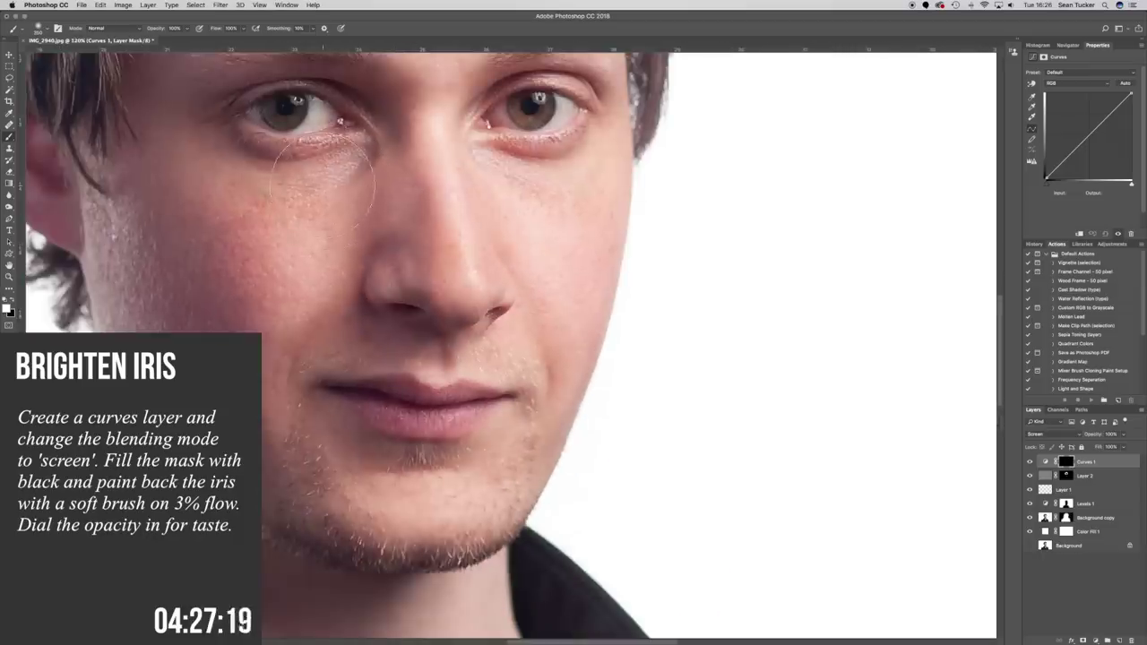
pyautogui.click(231, 27)
pyautogui.write('3')
pyautogui.press('Return')
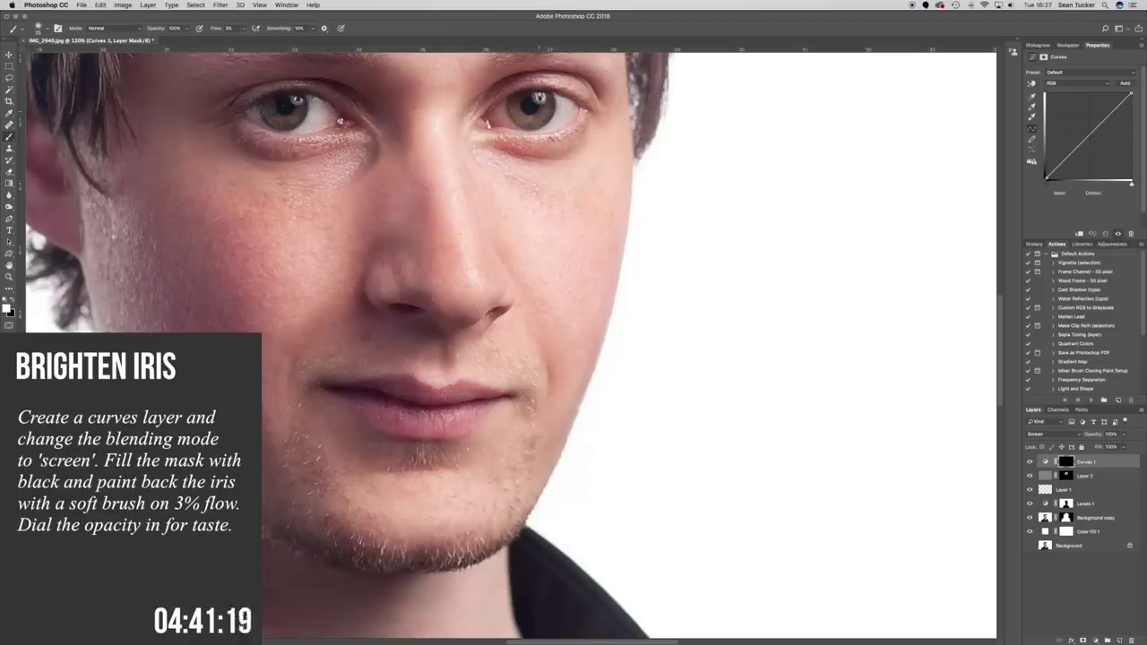
# Compare the eyes with and without the iris brightening, and lower that Curves layer's opacity to about 41%
pyautogui.press('super+comma')
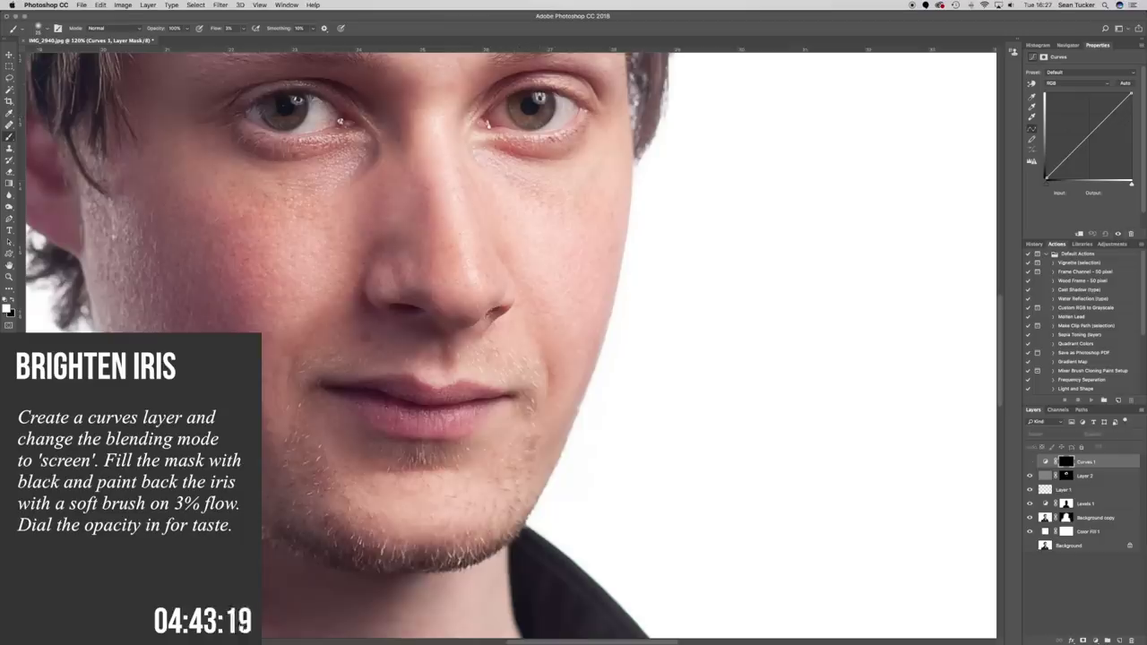
pyautogui.press('super+comma')
pyautogui.press('super+comma')
pyautogui.scroll(-8, 556, 345)
pyautogui.press('super+0')
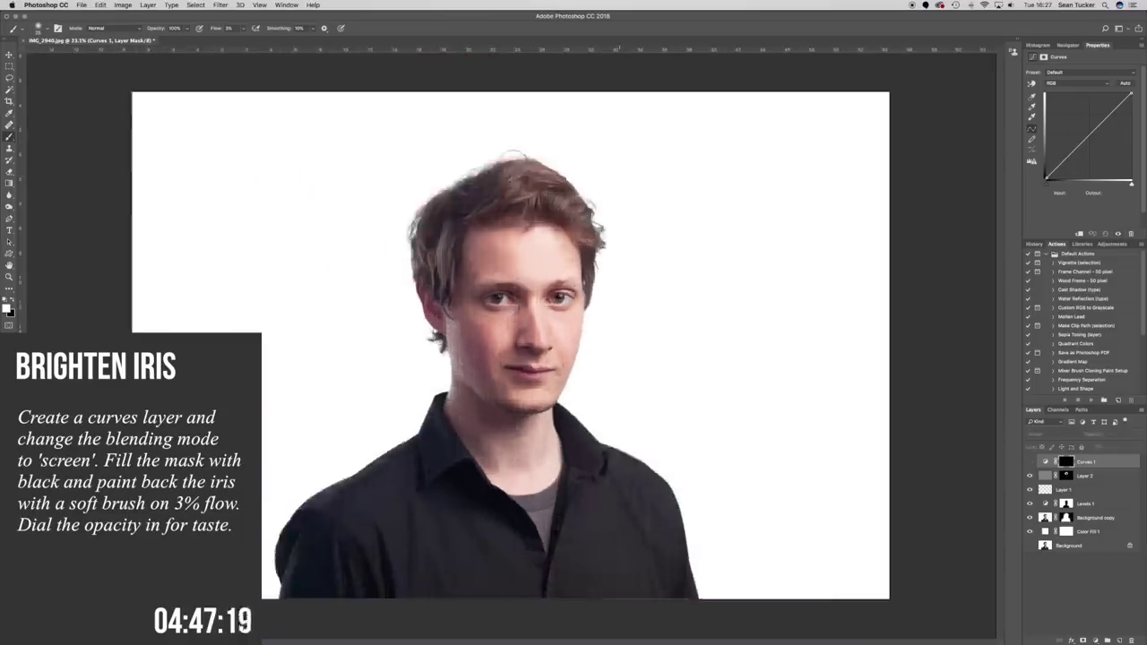
pyautogui.press('super+comma')
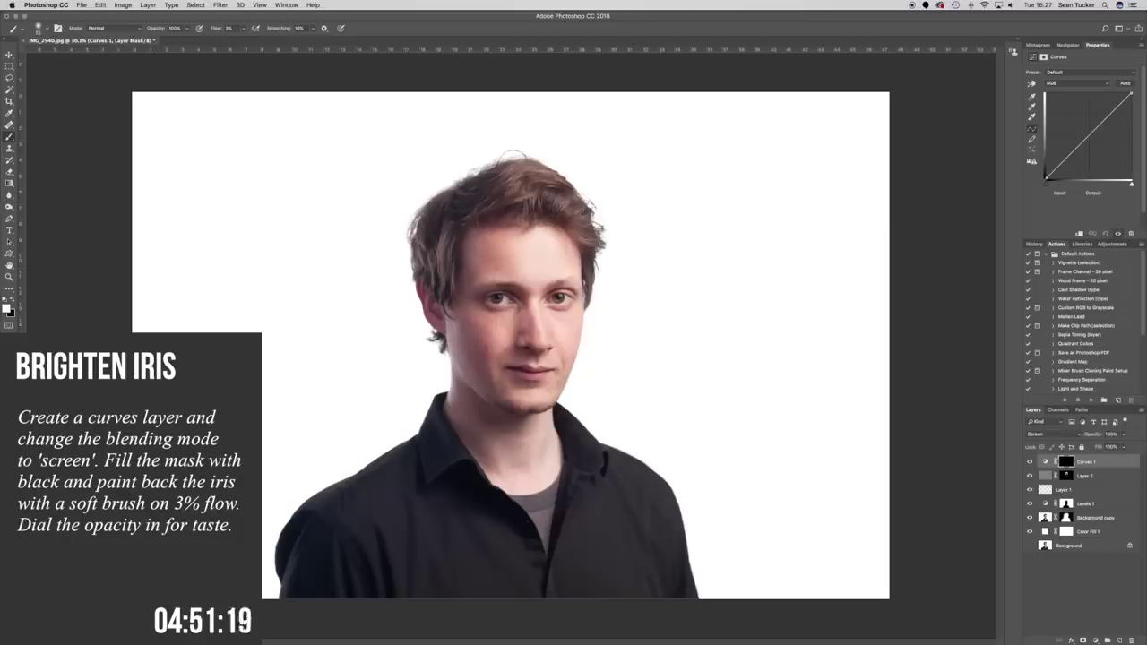
pyautogui.click(1123, 434)
pyautogui.moveTo(1125, 445); pyautogui.dragTo(1082, 445)
pyautogui.press('Return')
pyautogui.press('v')
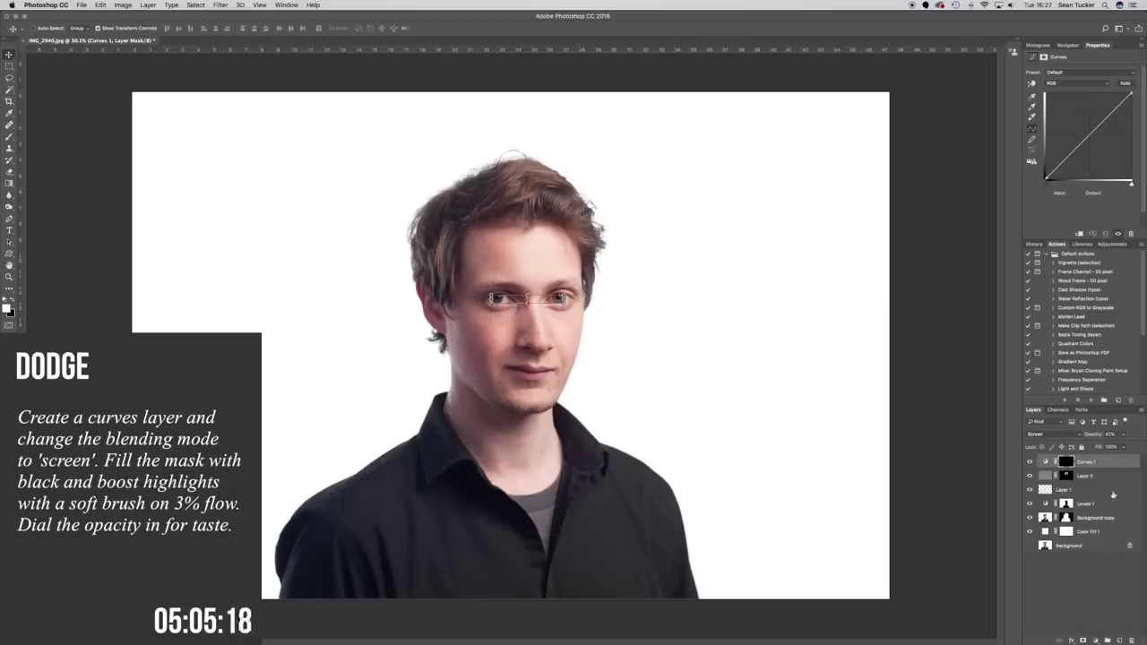
# Add a second Curves adjustment layer set to Screen for dodging and invert its mask to black
pyautogui.click(1096, 640)
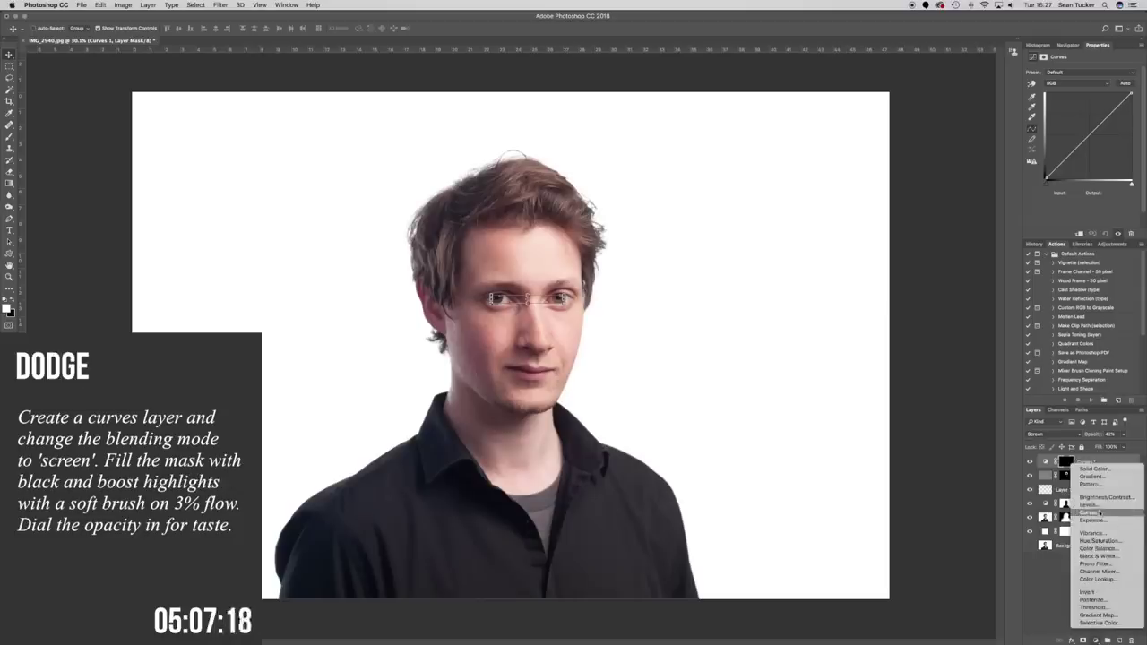
pyautogui.click(1091, 512)
pyautogui.click(1053, 436)
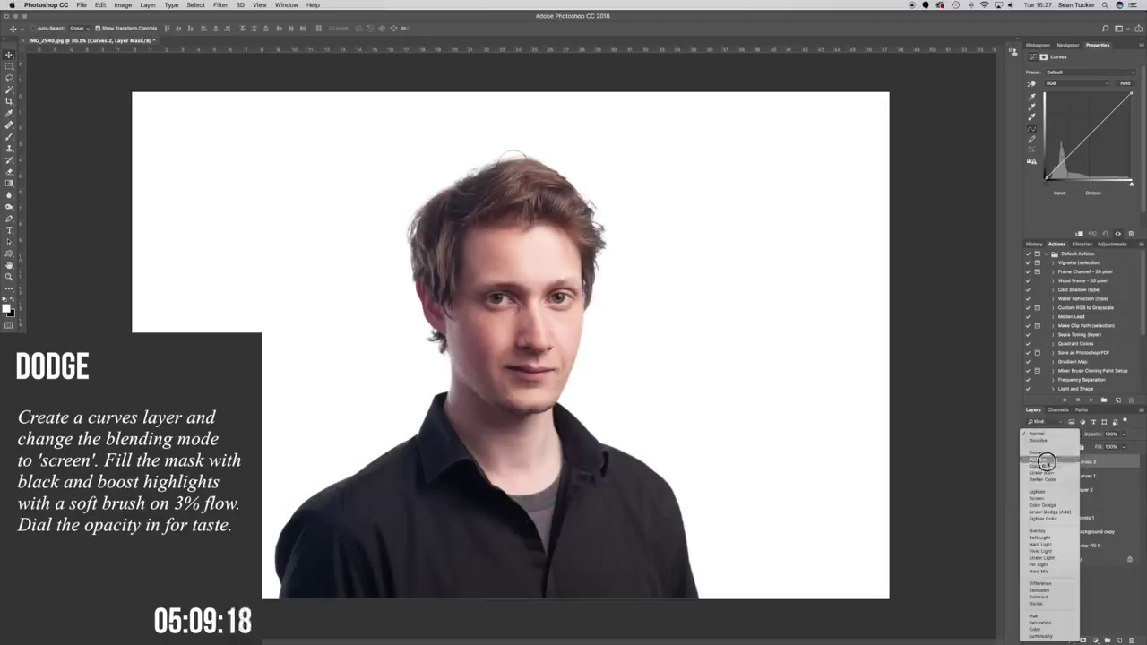
pyautogui.click(1064, 509)
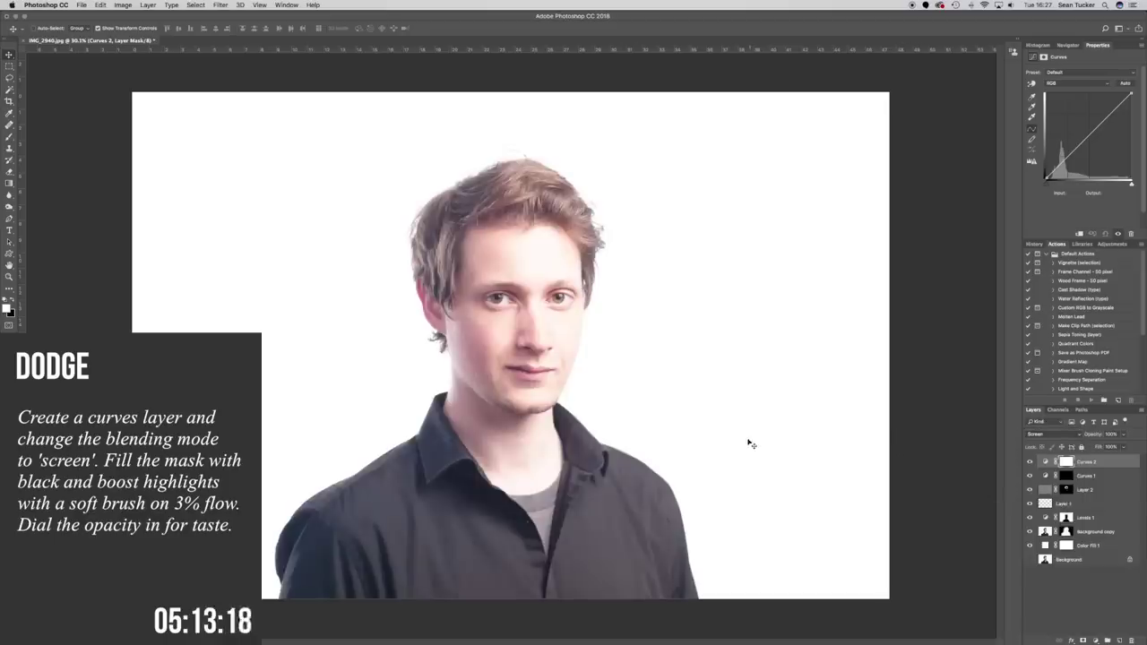
pyautogui.press('super+i')
# Brush the face's highlights back in with white on the dodge layer's mask and reduce the layer's opacity to taste
pyautogui.click(10, 136)
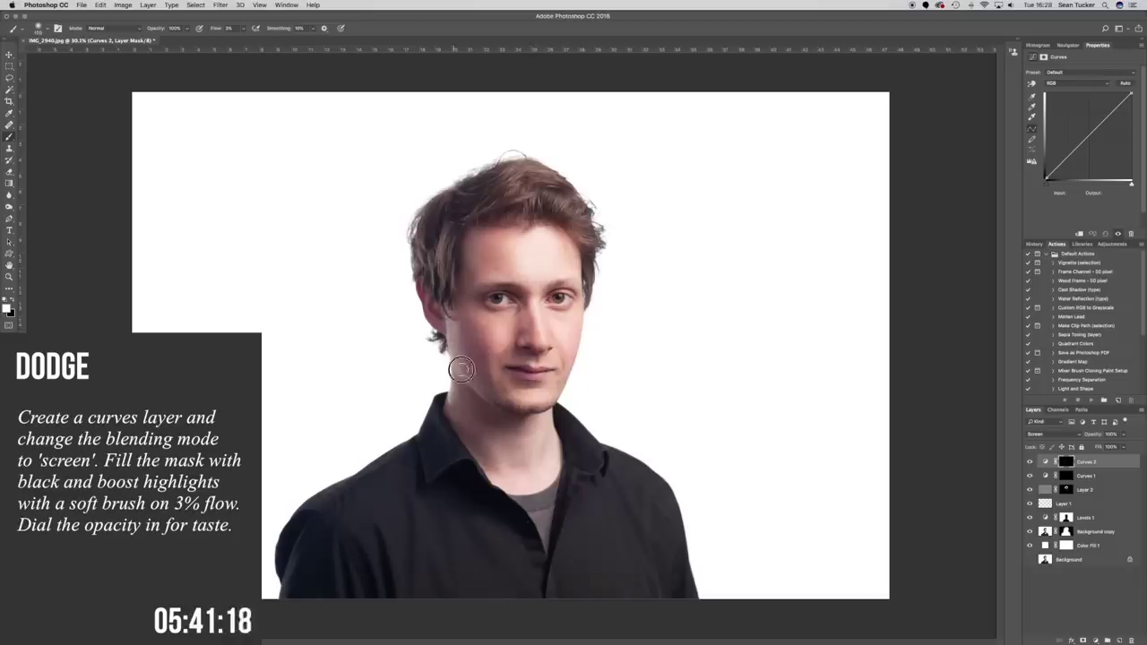
pyautogui.click(1030, 463)
pyautogui.click(1030, 463)
pyautogui.click(1124, 435)
pyautogui.moveTo(1125, 446)
pyautogui.mouseDown()
pyautogui.moveTo(1084, 446)
pyautogui.moveTo(1105, 447)
pyautogui.mouseUp()
# Build a burn layer from a Curves adjustment set to Multiply, painting the shadows into its inverted mask and reducing its opacity
pyautogui.click(1095, 641)
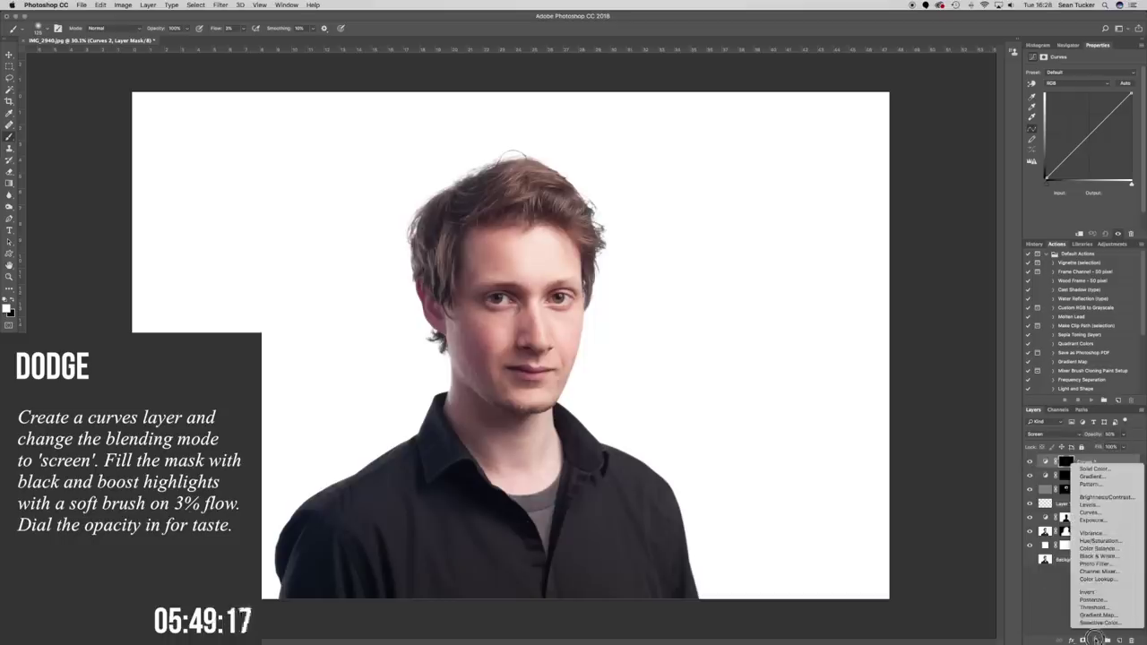
pyautogui.click(1102, 514)
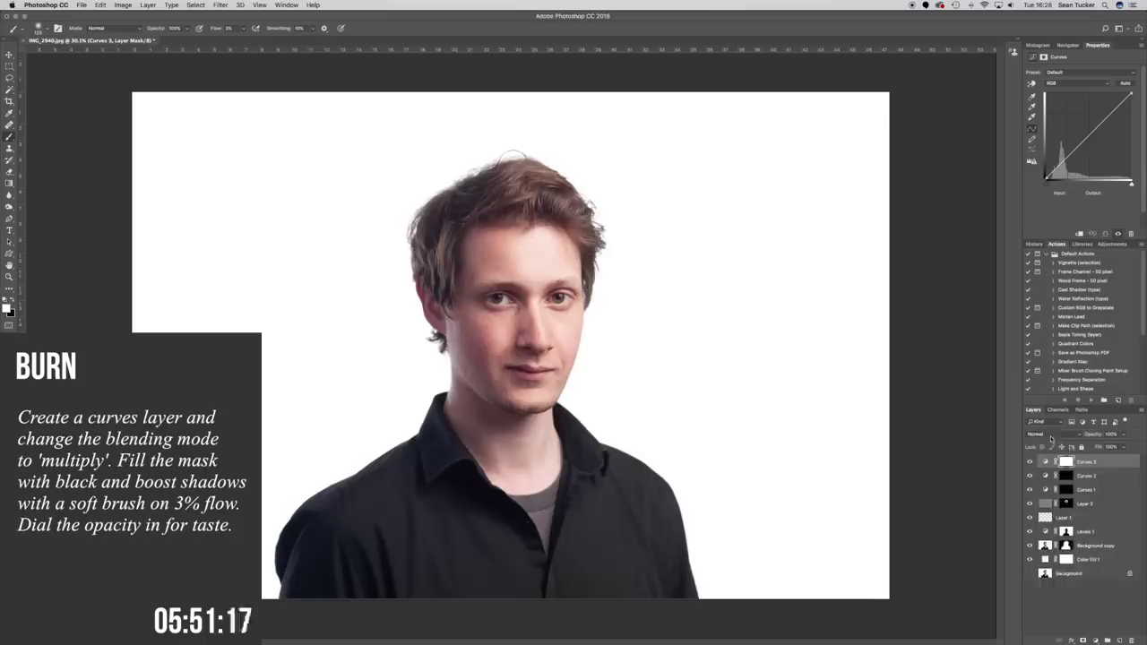
pyautogui.click(1051, 434)
pyautogui.click(1038, 459)
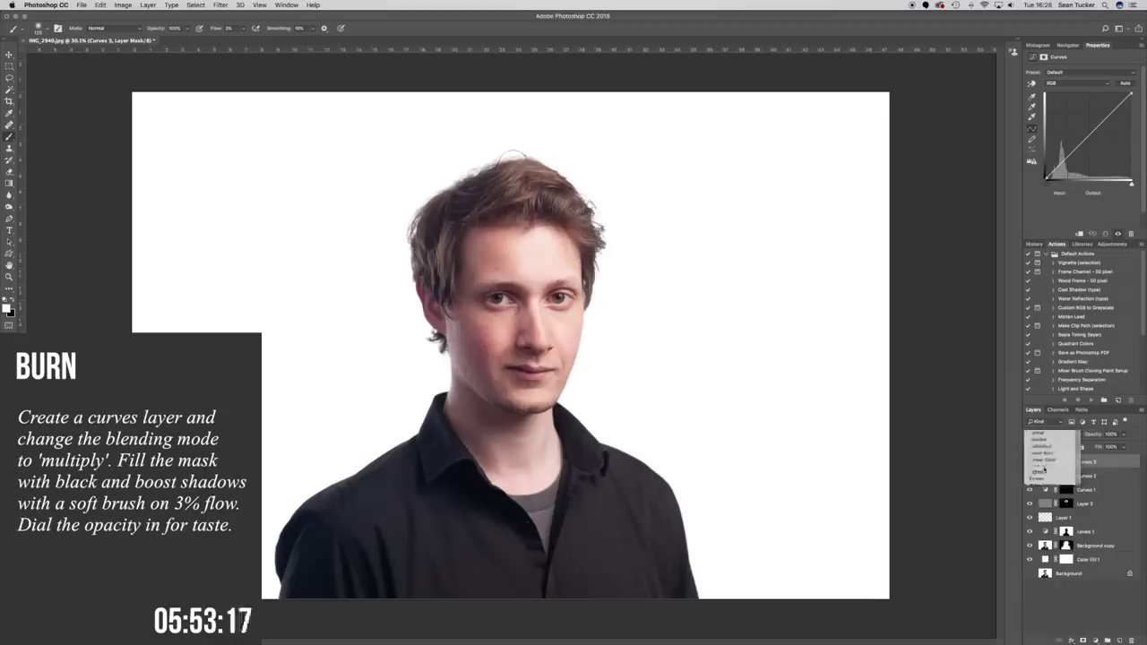
pyautogui.press('super+i')
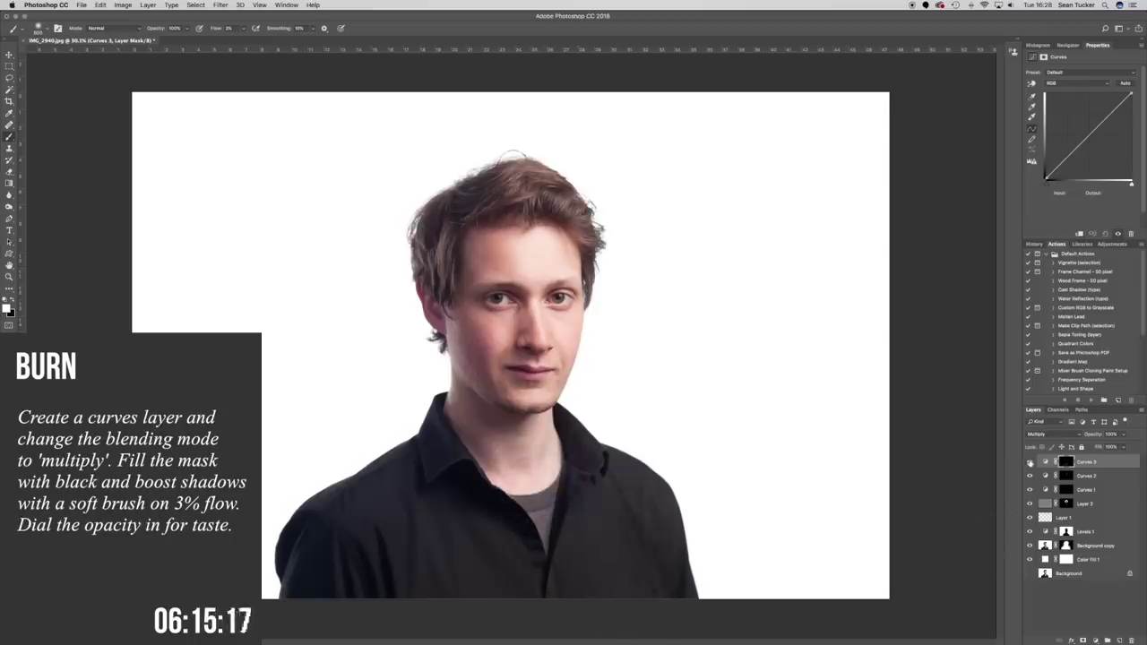
pyautogui.moveTo(1127, 435); pyautogui.dragTo(1107, 445)
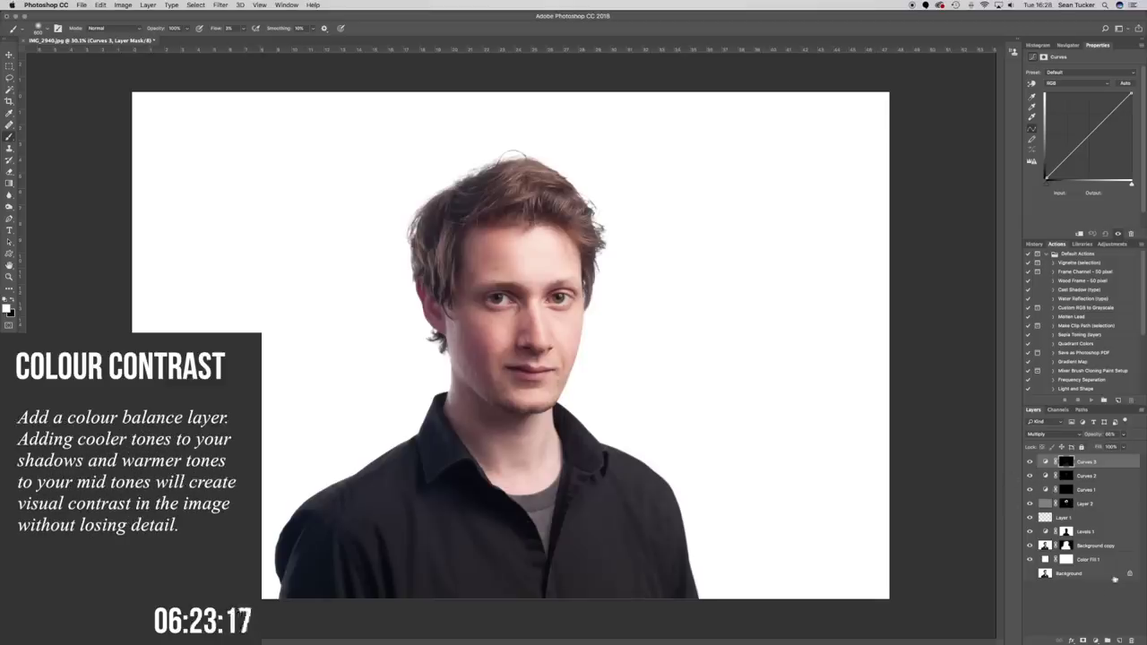
# Add a Color Balance adjustment layer and shift its shadows slightly towards cyan and blue
pyautogui.click(1096, 640)
pyautogui.click(1103, 549)
pyautogui.click(1059, 72)
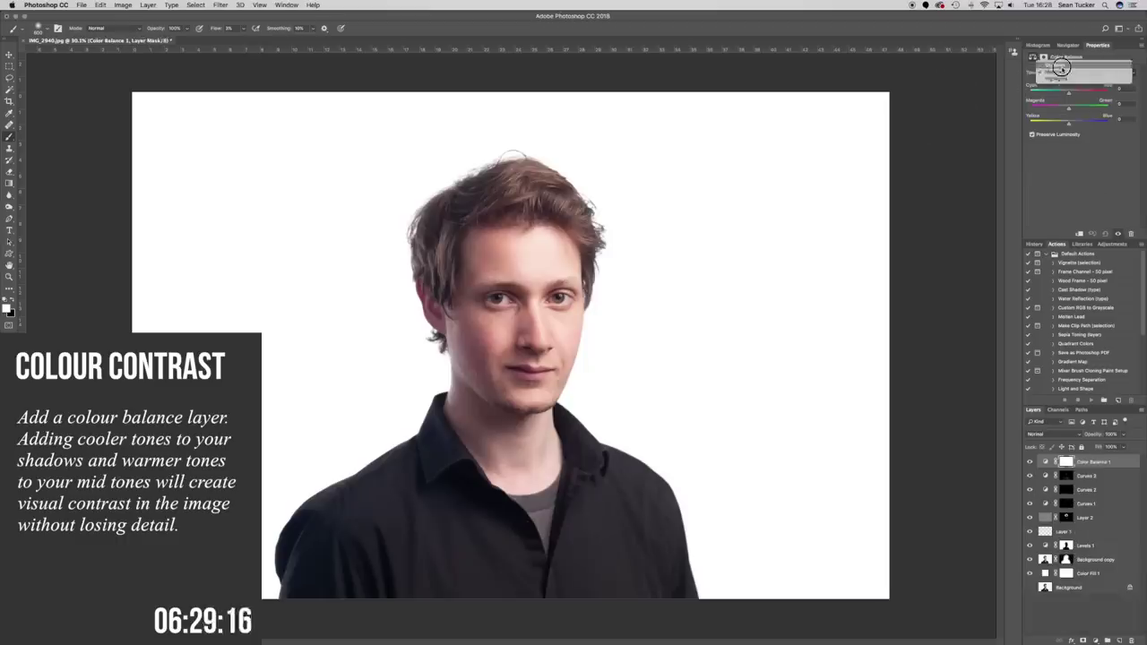
pyautogui.click(1058, 65)
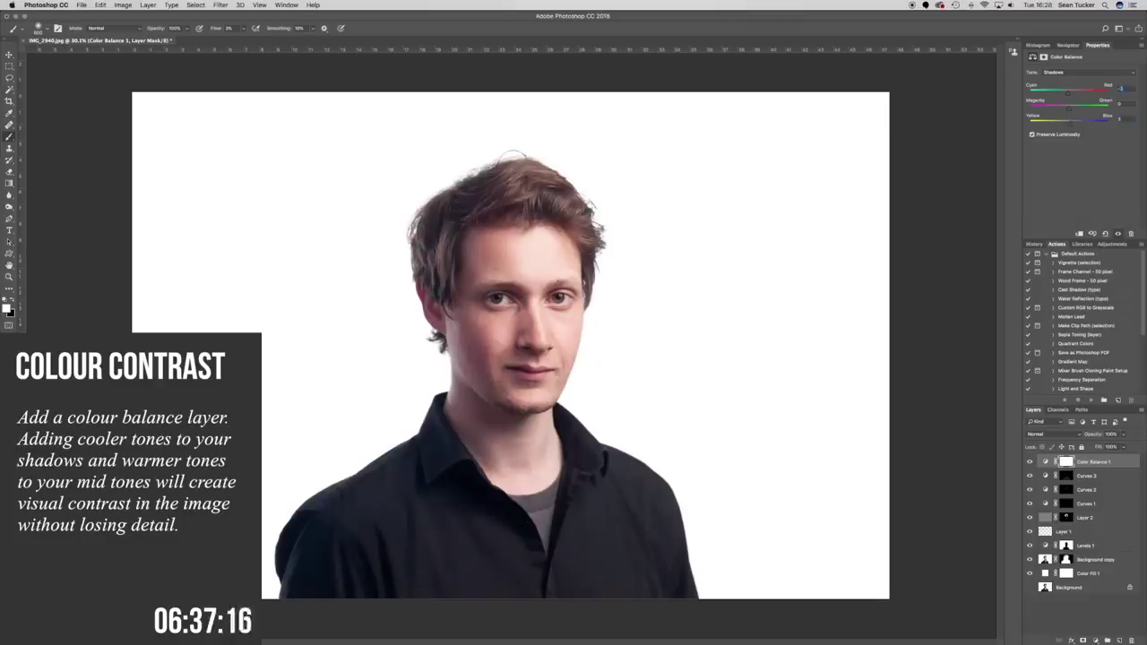
# Shift the Color Balance layer's midtones slightly towards red and yellow, and compare the image with and without the layer
pyautogui.click(1088, 73)
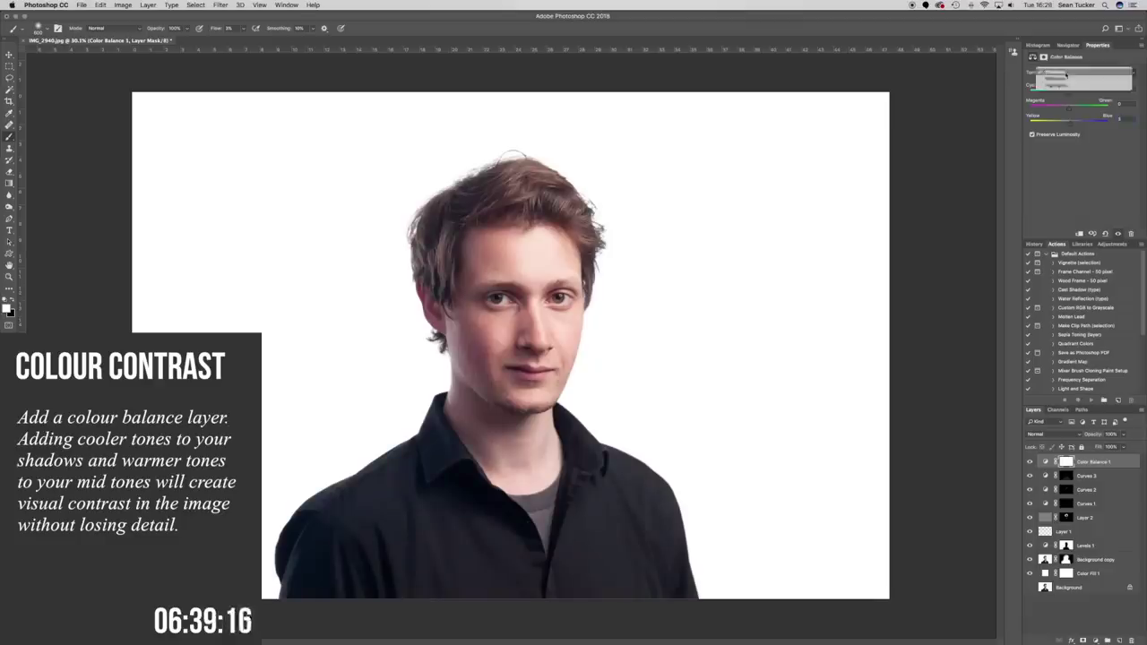
pyautogui.click(1059, 80)
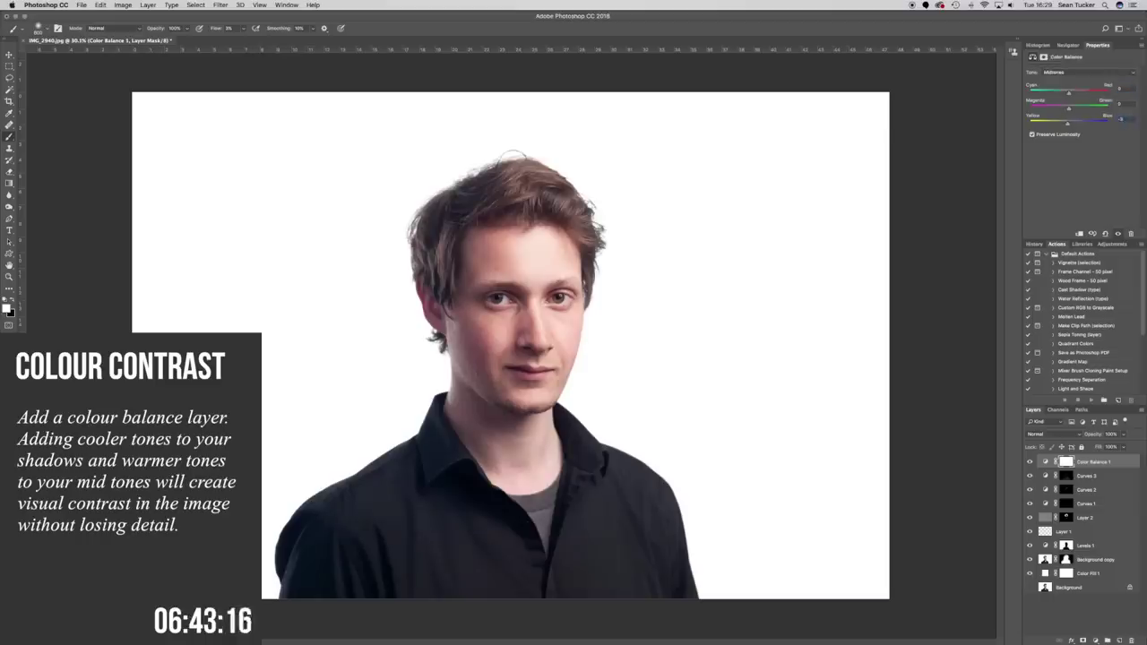
pyautogui.press('Return')
pyautogui.press('super+comma')
pyautogui.press('super+comma')
pyautogui.press('super+comma')
pyautogui.press('super+comma')
pyautogui.click(1030, 461)
pyautogui.click(1030, 461)
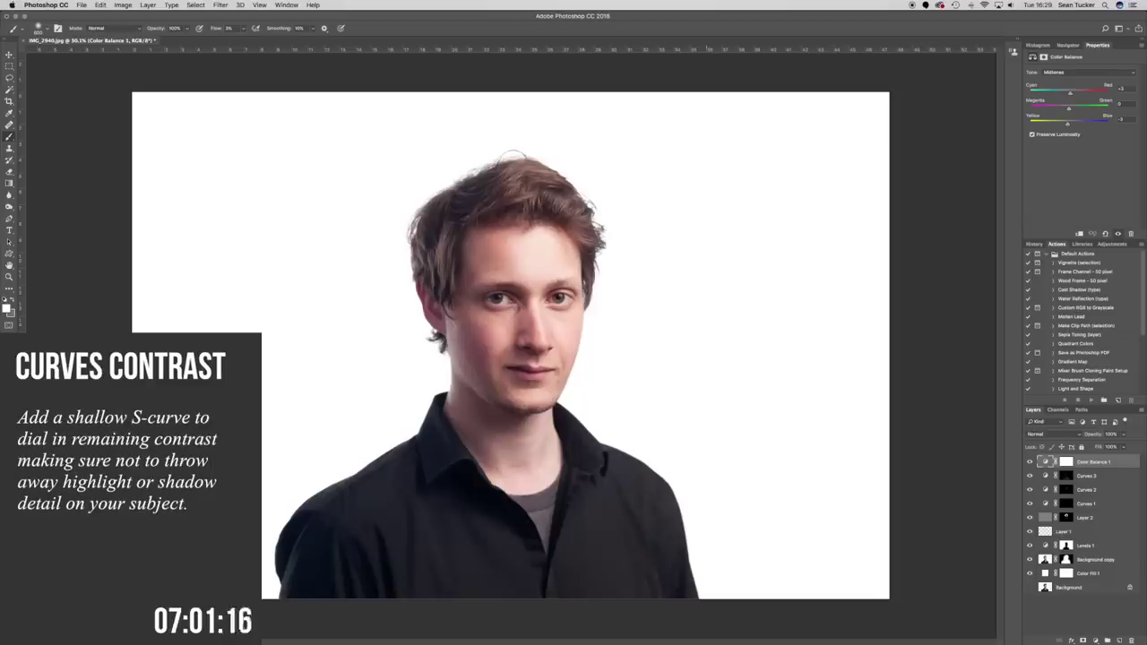
# Add a Curves adjustment layer at the top of the stack and shape a shallow S-curve for contrast
pyautogui.click(1095, 640)
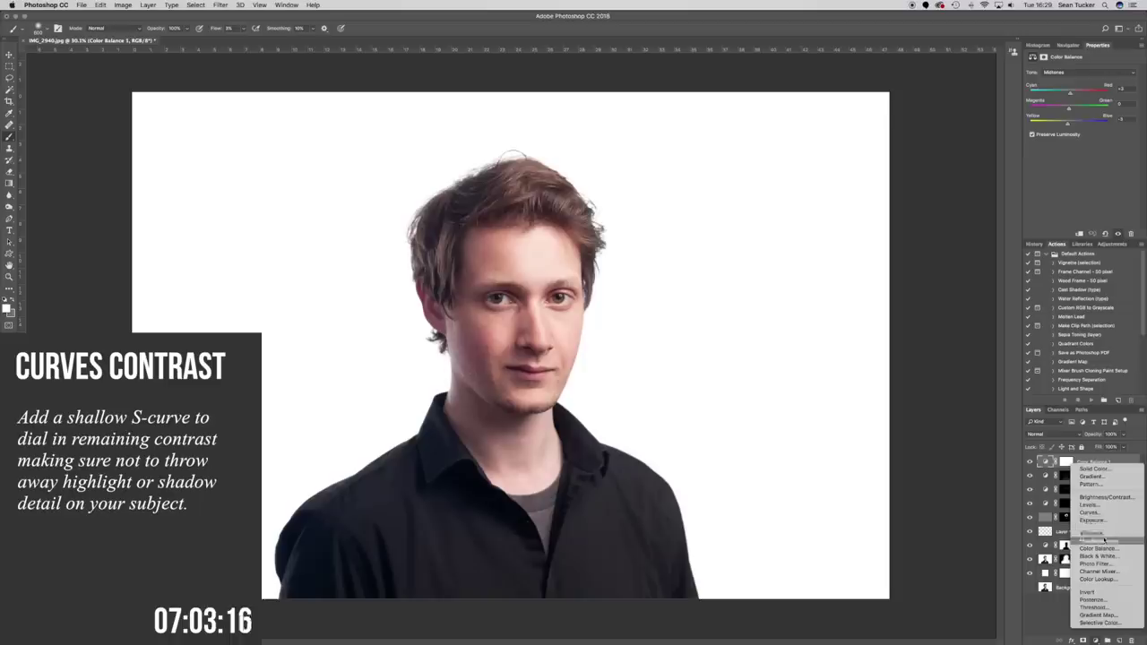
pyautogui.click(1107, 514)
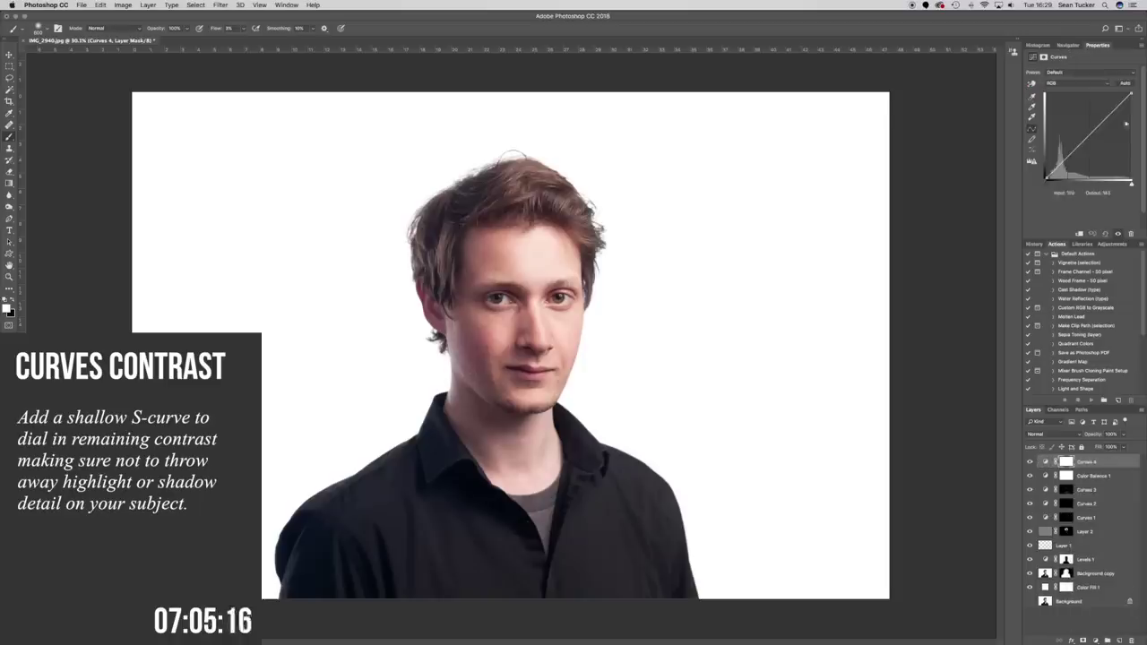
pyautogui.click(1068, 155)
pyautogui.moveTo(1108, 115); pyautogui.dragTo(1107, 116)
pyautogui.moveTo(1070, 154); pyautogui.dragTo(1070, 155)
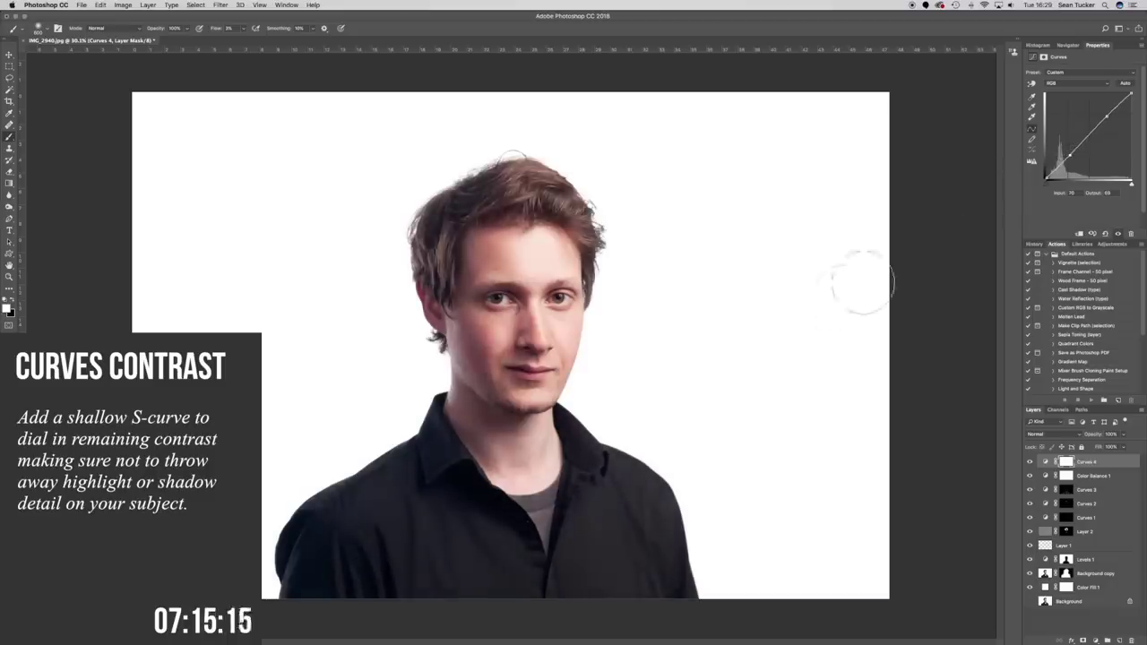
# Stamp the visible layers onto a new layer and convert it to black and white with Reds at -19 and Yellows raised
pyautogui.click(9, 55)
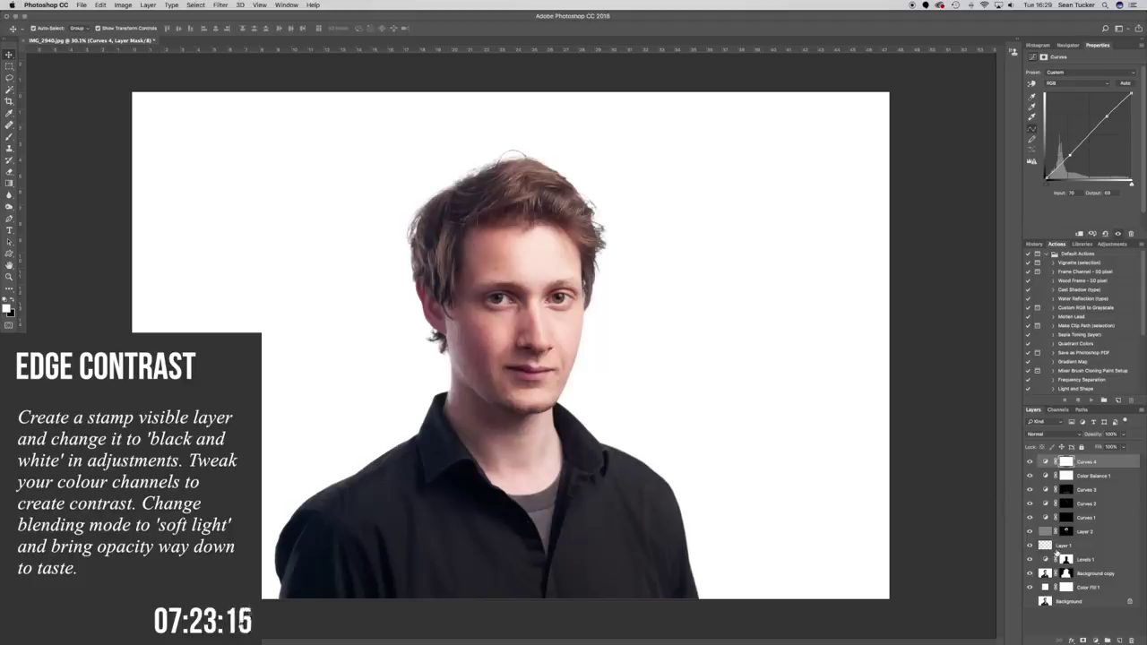
pyautogui.hotkey('ctrl', 'alt', 'shift', 'e')
pyautogui.click(121, 6)
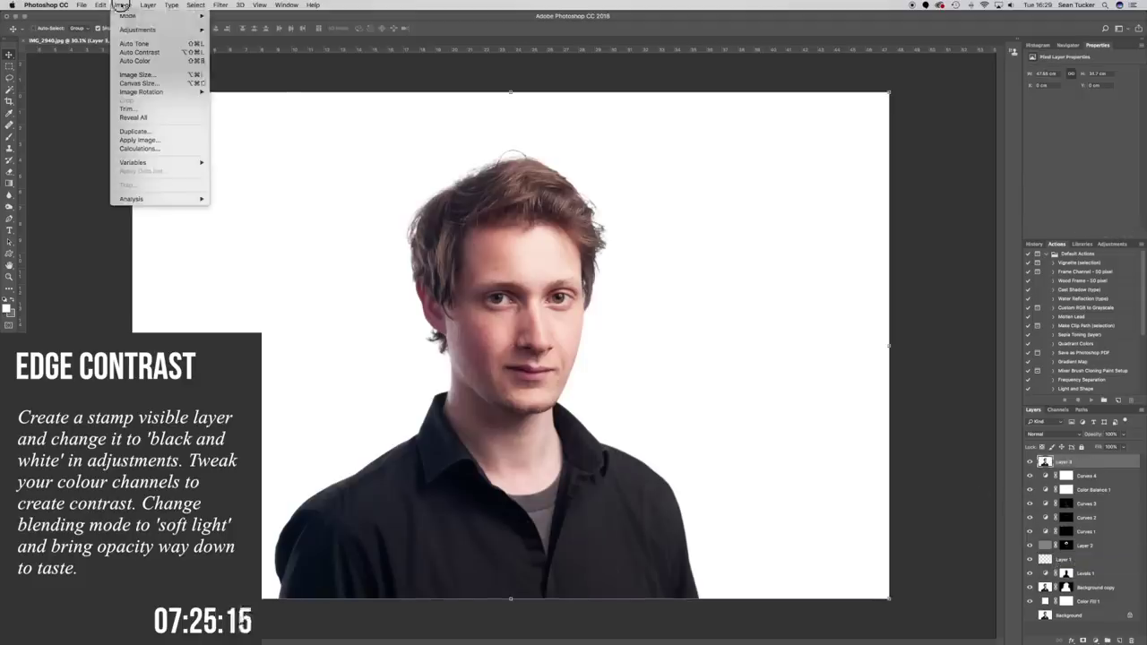
pyautogui.moveTo(179, 29)
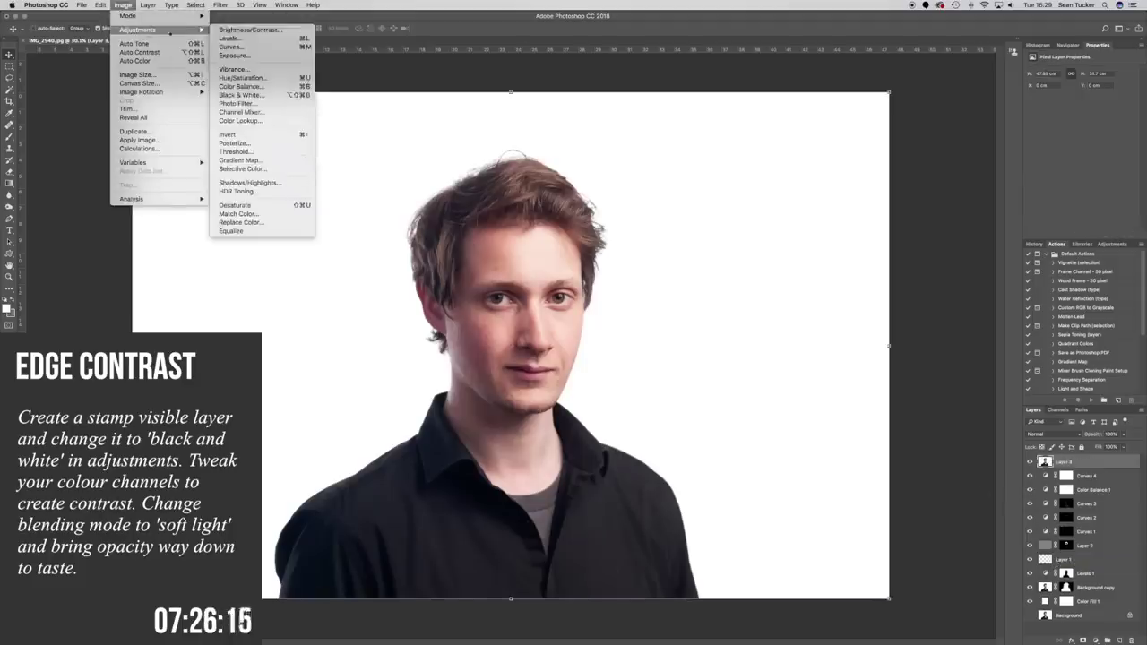
pyautogui.click(246, 95)
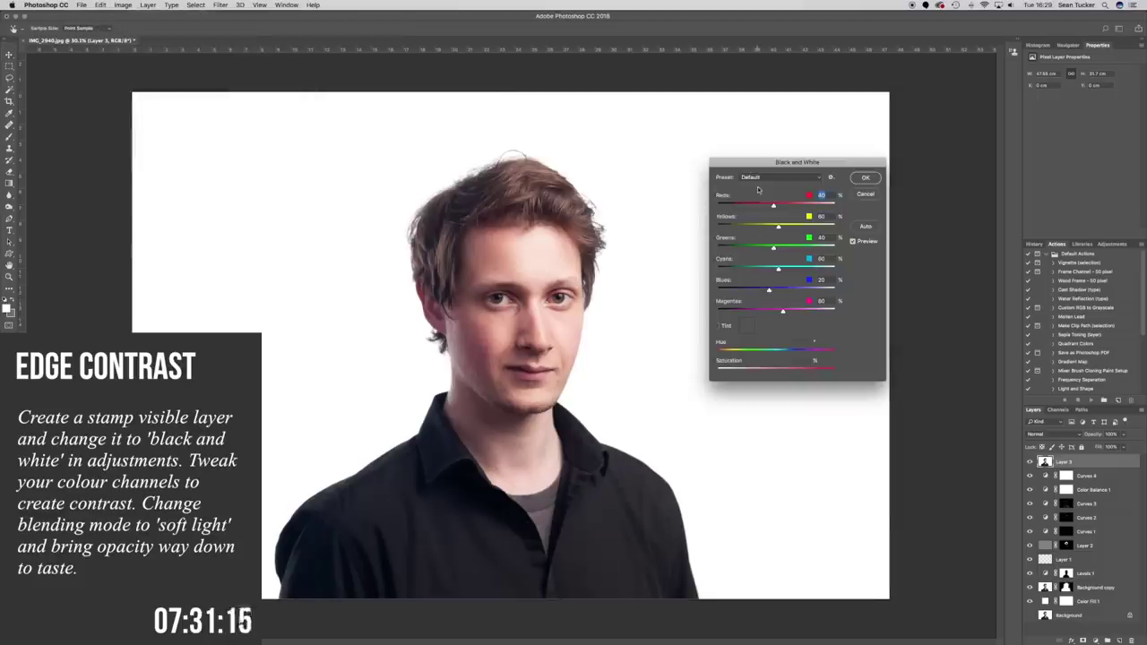
pyautogui.moveTo(774, 205); pyautogui.dragTo(760, 206)
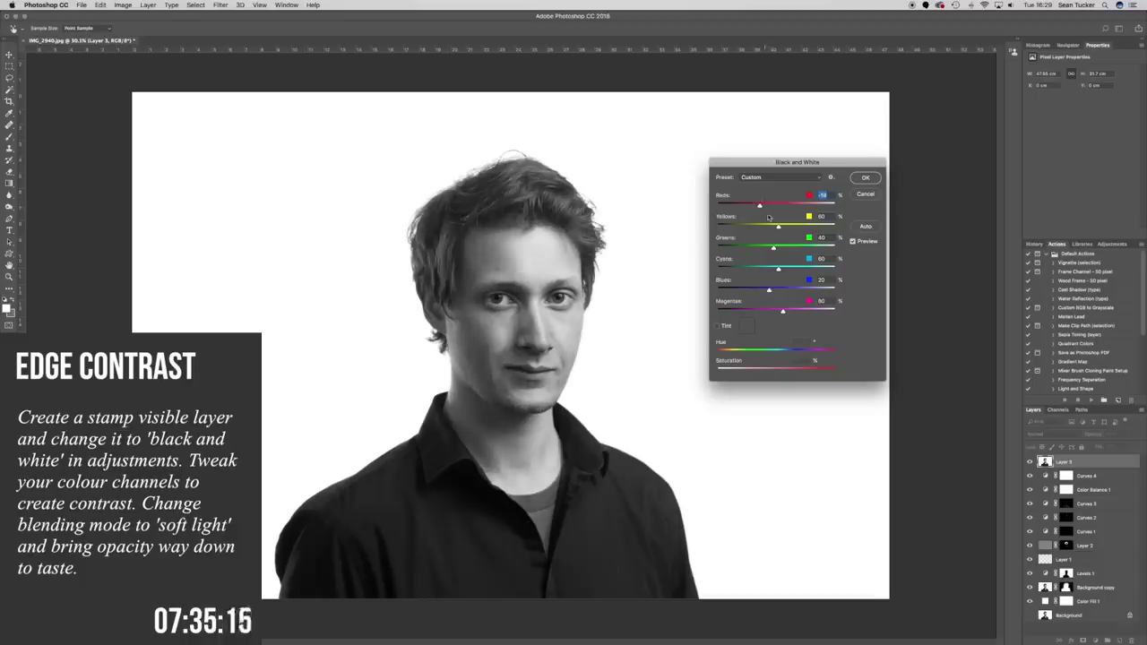
pyautogui.moveTo(787, 231); pyautogui.dragTo(789, 226)
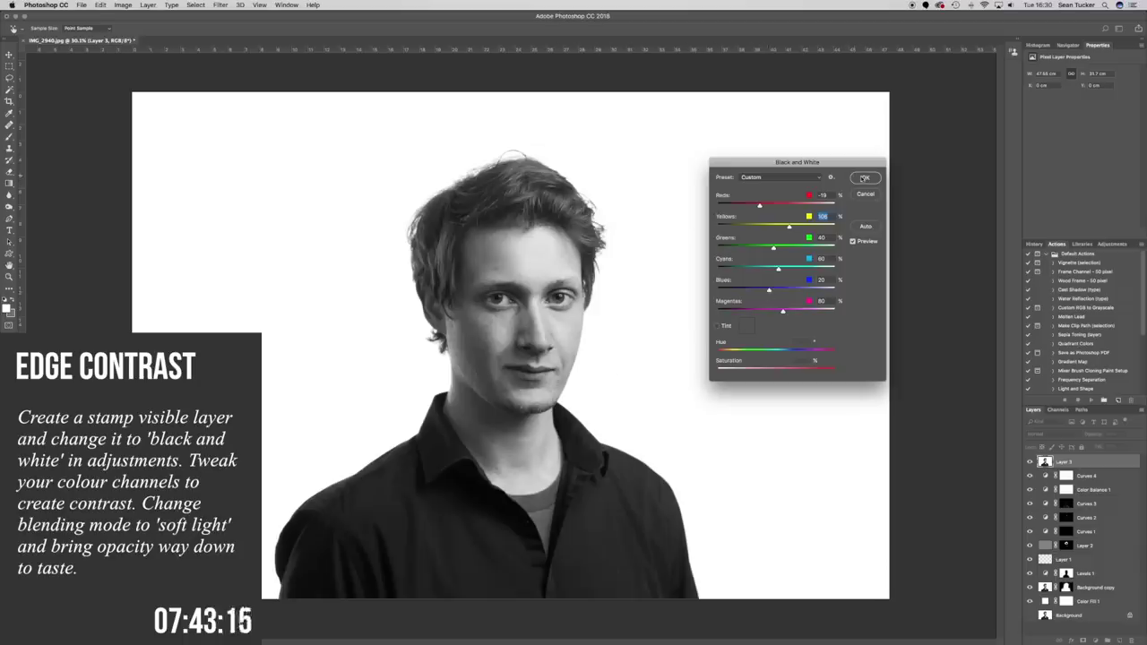
pyautogui.click(863, 179)
# Blend the black-and-white layer in Soft Light at 10% opacity and compare the image with and without it
pyautogui.click(1044, 434)
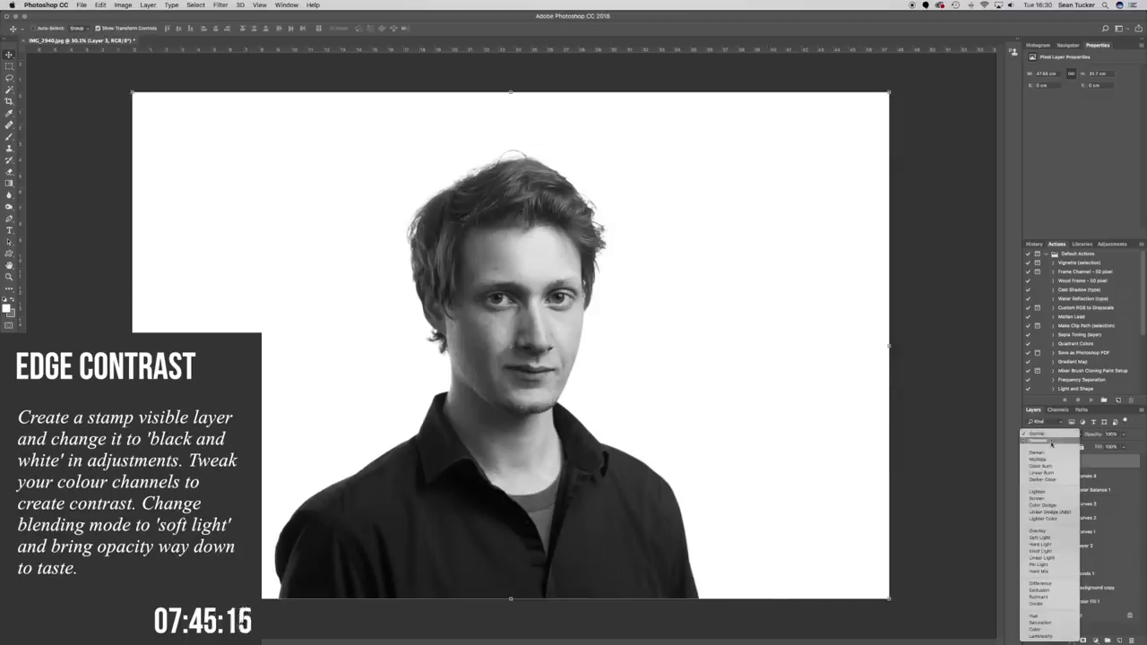
pyautogui.click(1051, 537)
pyautogui.moveTo(1124, 447); pyautogui.dragTo(1085, 448)
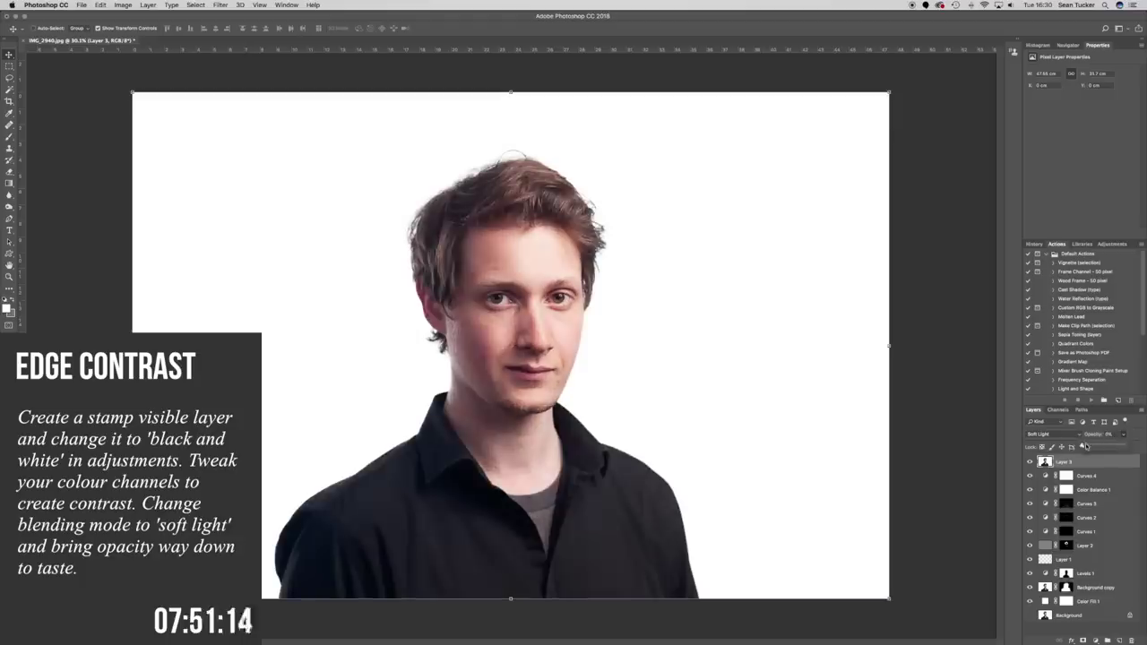
pyautogui.moveTo(1089, 447); pyautogui.dragTo(1087, 447)
pyautogui.click(1090, 436)
pyautogui.write('1')
pyautogui.press('super+comma')
pyautogui.press('super+comma')
pyautogui.press('super+comma')
pyautogui.click(1030, 462)
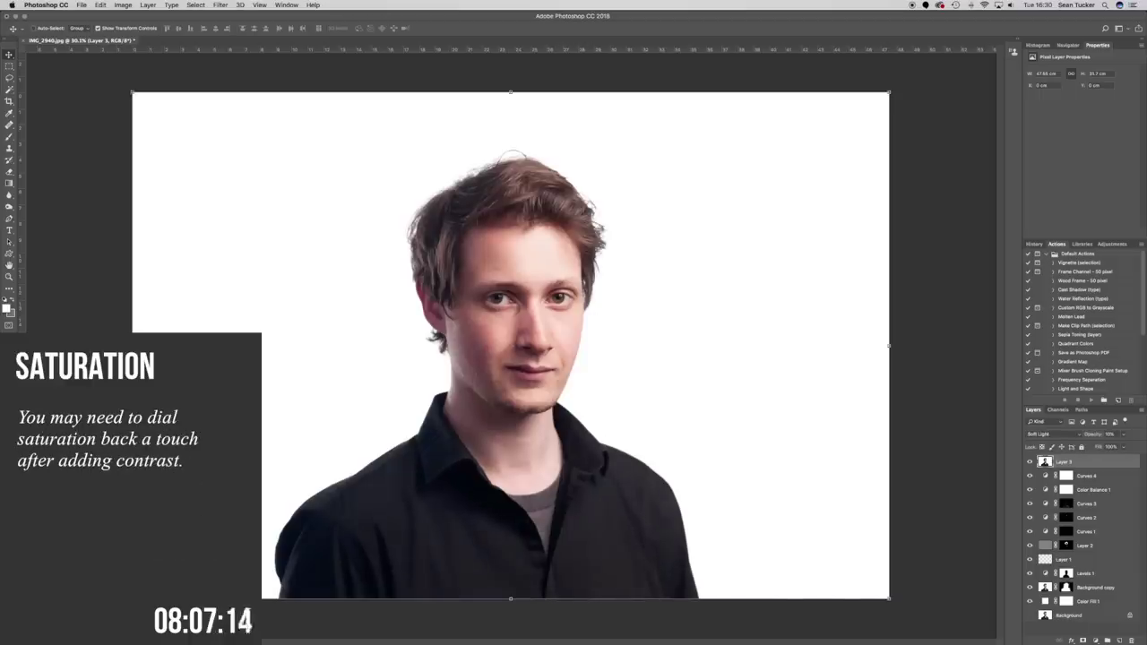
# Add a Hue/Saturation adjustment layer and reduce the master saturation slightly
pyautogui.click(1096, 640)
pyautogui.click(1102, 544)
pyautogui.press('super+u')
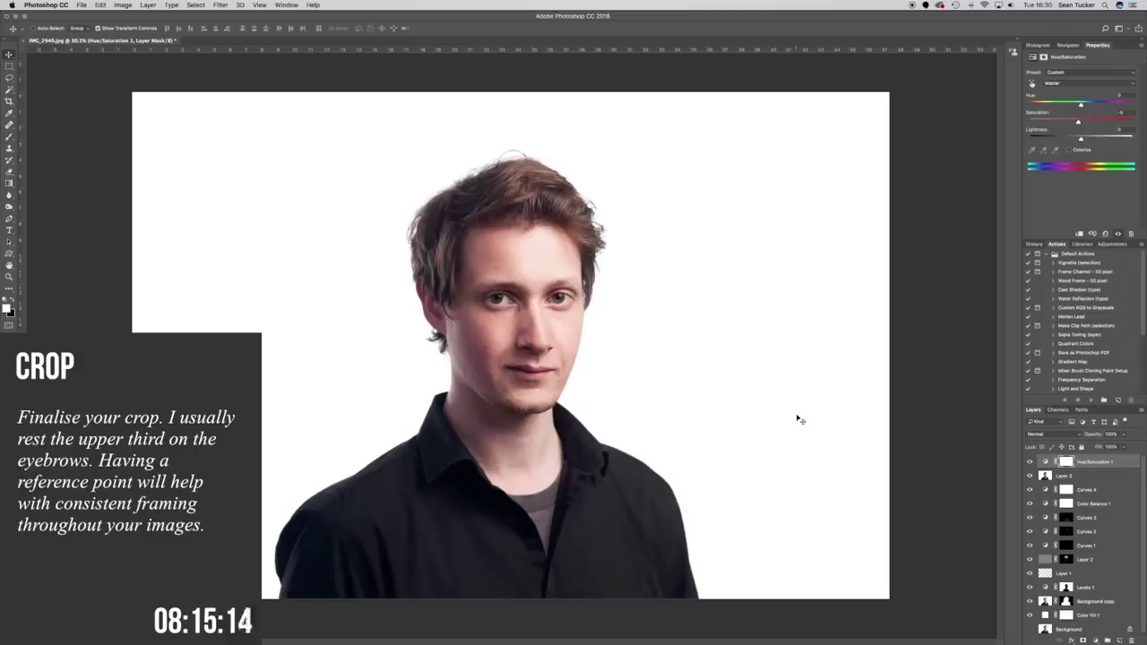
# Set up a landscape 3:2 crop frame, tighten it around the portrait and shift the image sideways within it
pyautogui.click(8, 101)
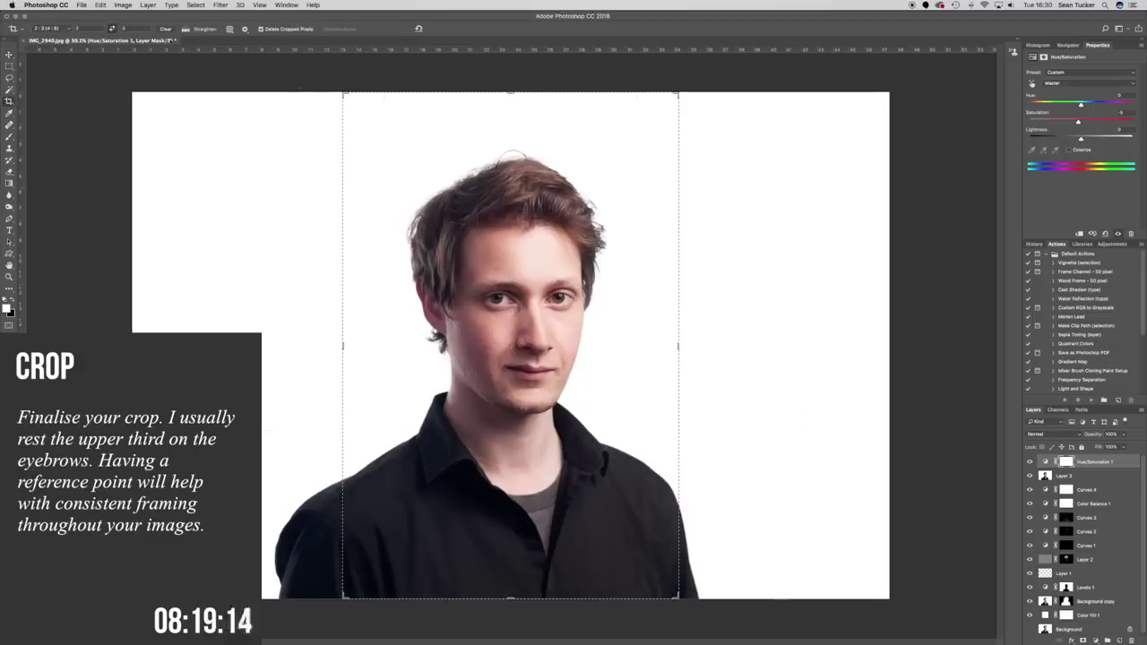
pyautogui.click(112, 29)
pyautogui.moveTo(889, 93); pyautogui.dragTo(851, 106)
pyautogui.press('Left')
pyautogui.press('Left')
pyautogui.press('Left')
pyautogui.press('Left')
pyautogui.press('Left')
pyautogui.press('Left')
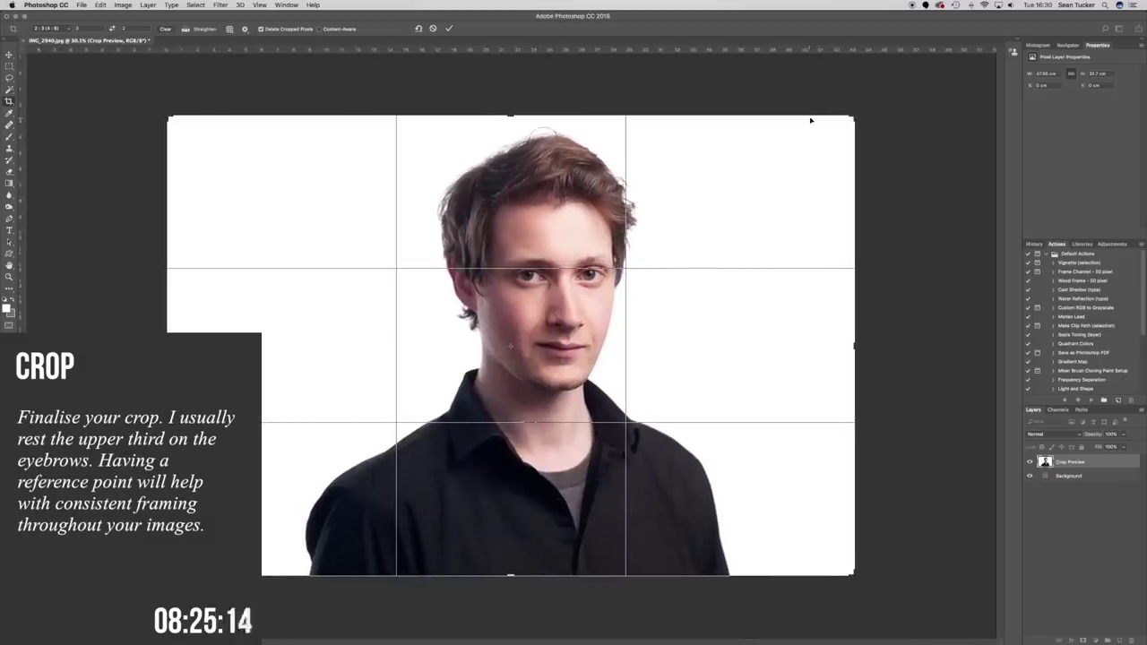
# Loosen the crop slightly, centre the subject with the eyebrows on the upper third line, and apply the crop
pyautogui.doubleClick(551, 241)
pyautogui.moveTo(552, 241)
pyautogui.mouseDown()
pyautogui.moveTo(525, 249)
pyautogui.moveTo(559, 243)
pyautogui.mouseUp()
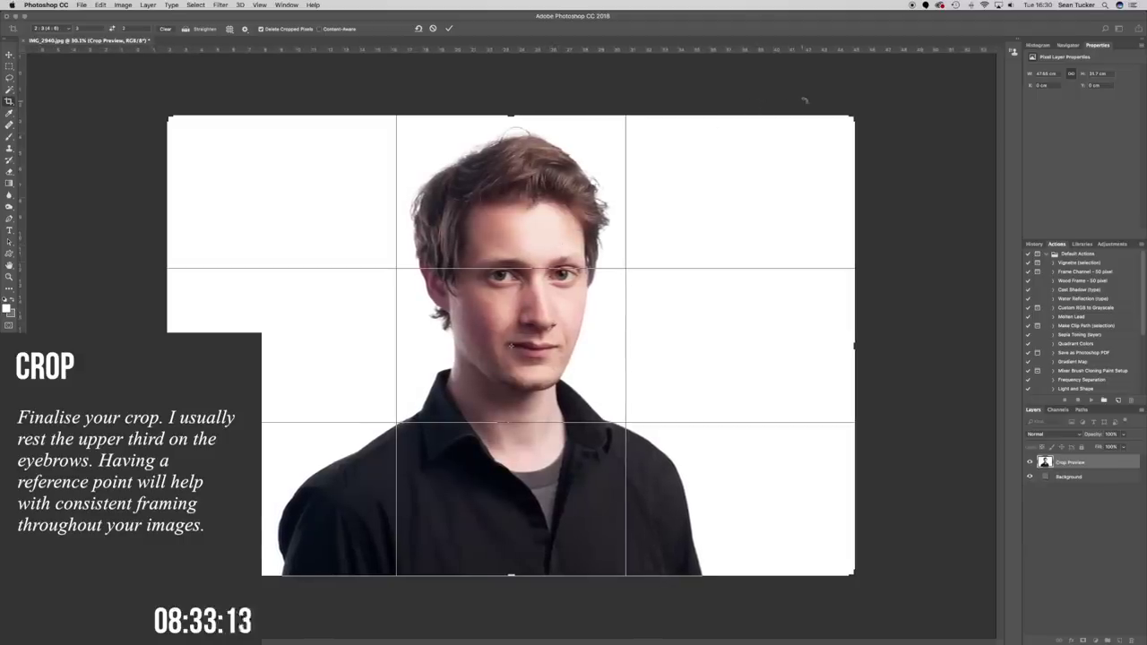
pyautogui.moveTo(852, 118); pyautogui.dragTo(861, 113)
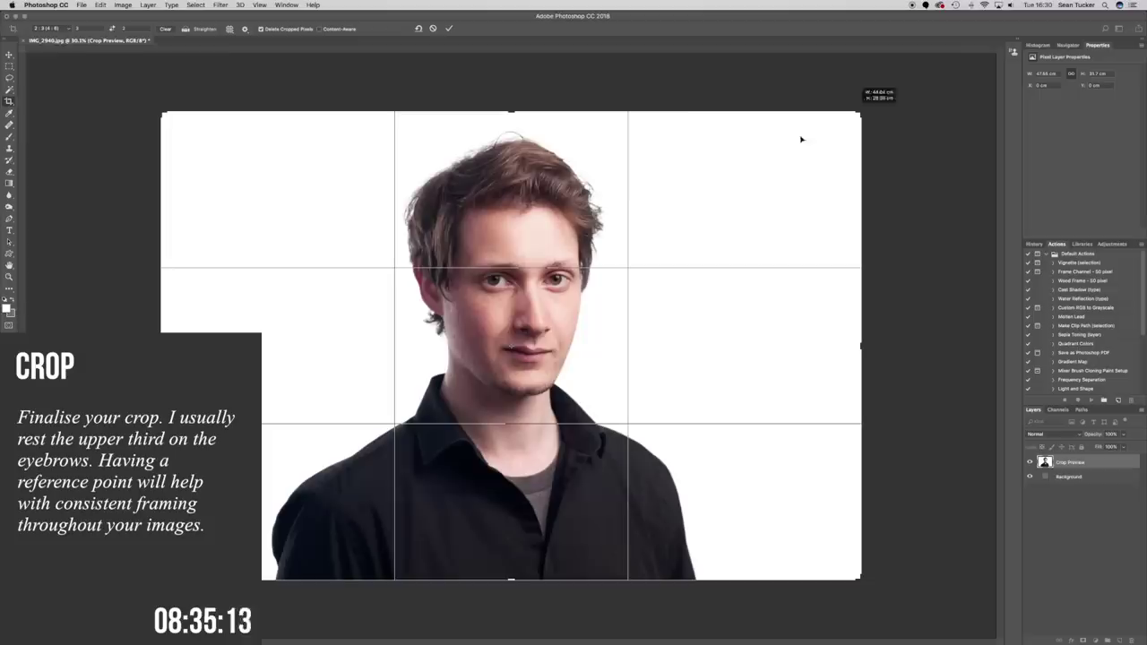
pyautogui.moveTo(617, 195); pyautogui.dragTo(625, 194)
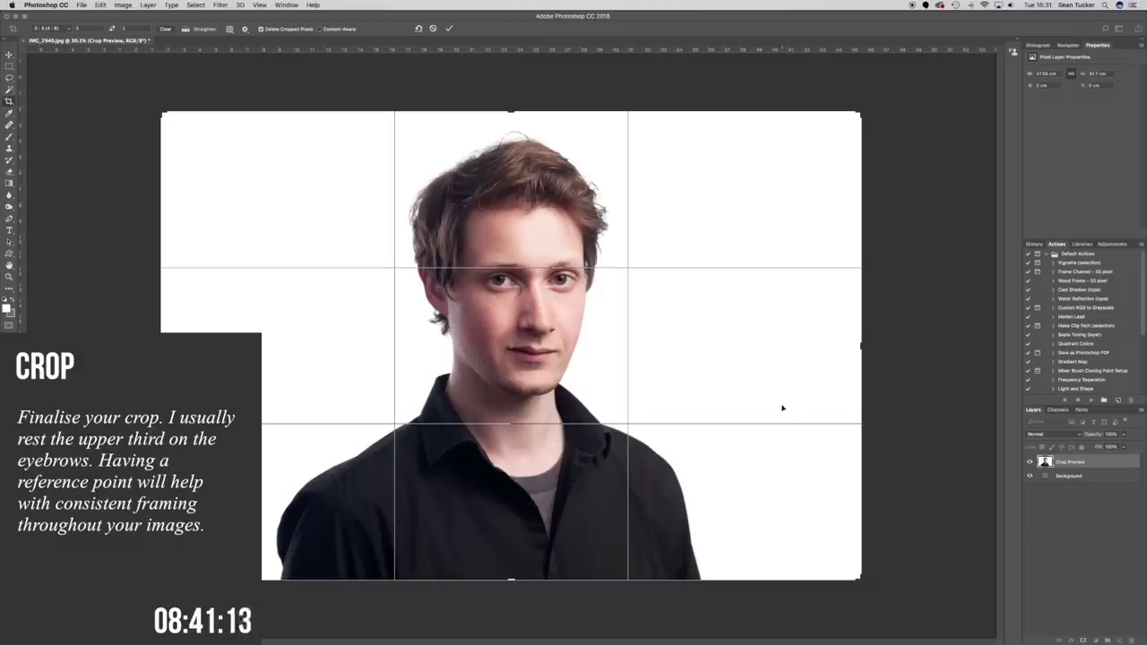
pyautogui.click(449, 28)
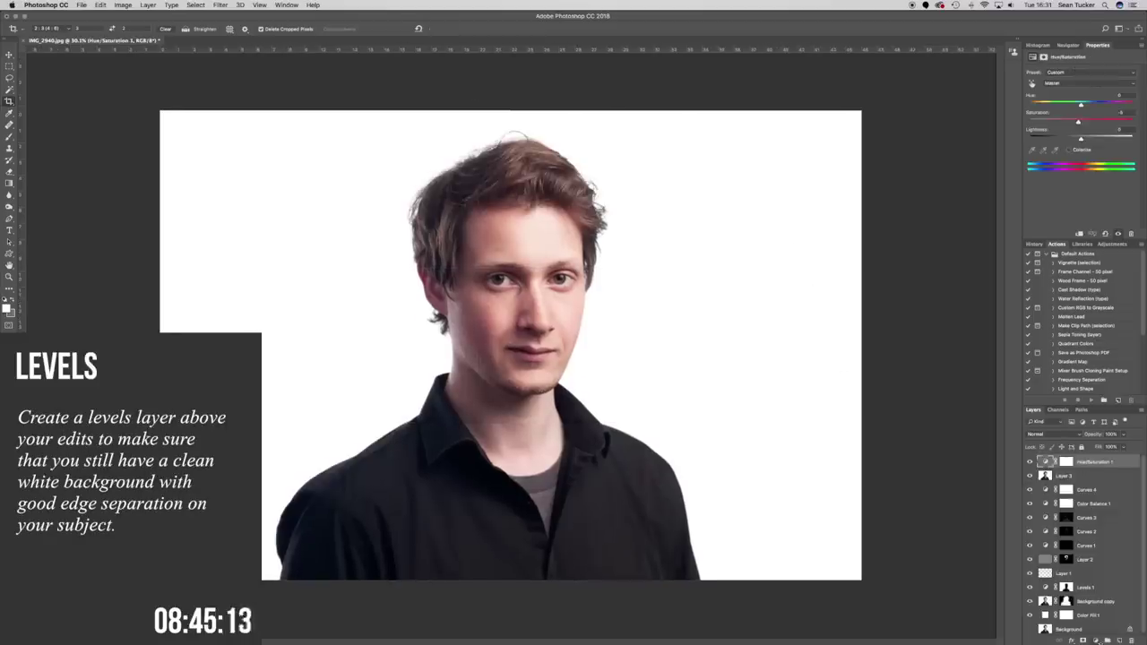
# Add a Levels adjustment layer above the edits, check the highlight clipping and lower the white input level to 250
pyautogui.click(1096, 641)
pyautogui.click(1078, 515)
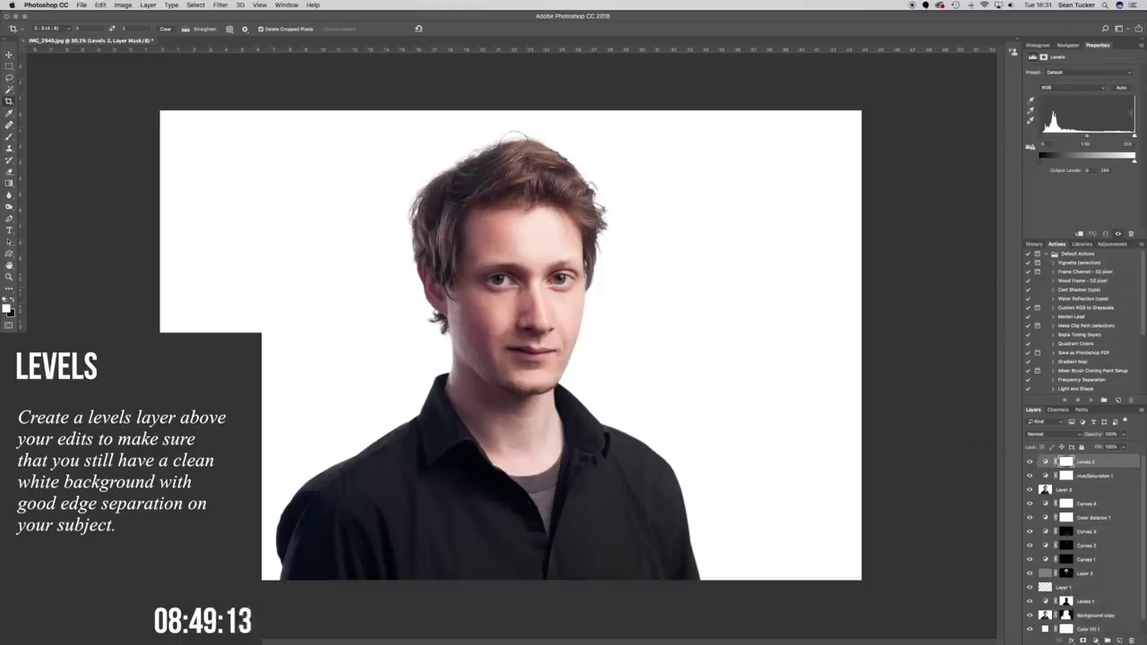
pyautogui.keyDown('alt'); pyautogui.click(1135, 135); pyautogui.keyUp('alt')
pyautogui.keyDown('alt'); pyautogui.click(1135, 135); pyautogui.keyUp('alt')
pyautogui.moveTo(1134, 135); pyautogui.dragTo(1131, 138)
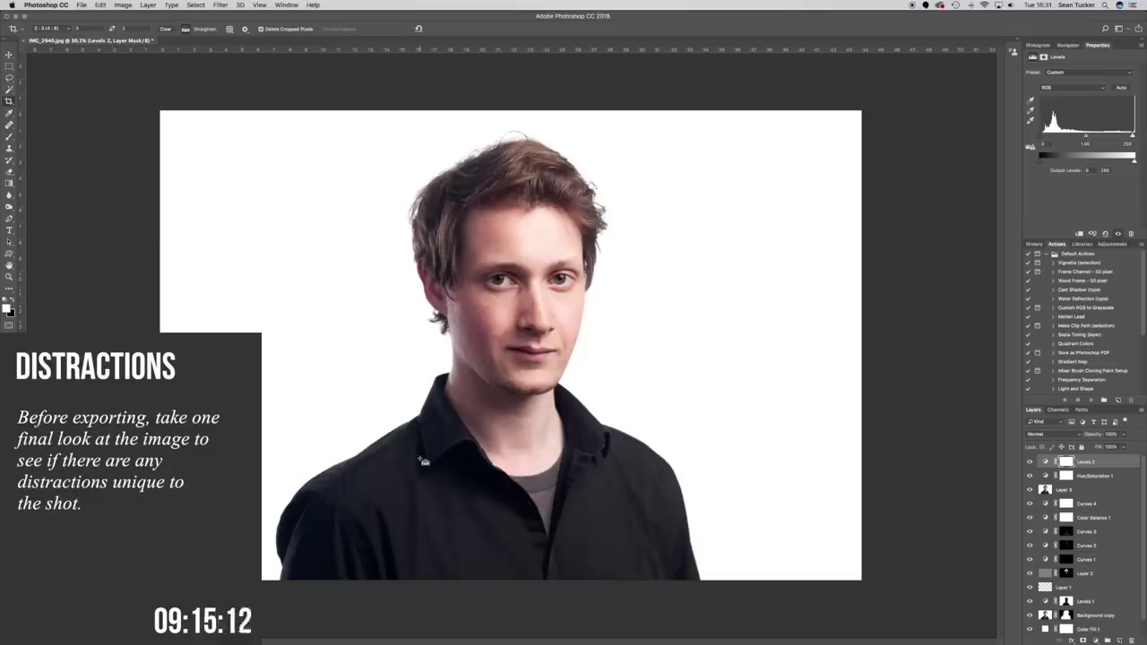
# Stamp the visible layers onto a new top layer and open it in the Liquify filter
pyautogui.press('super+alt+shift+e')
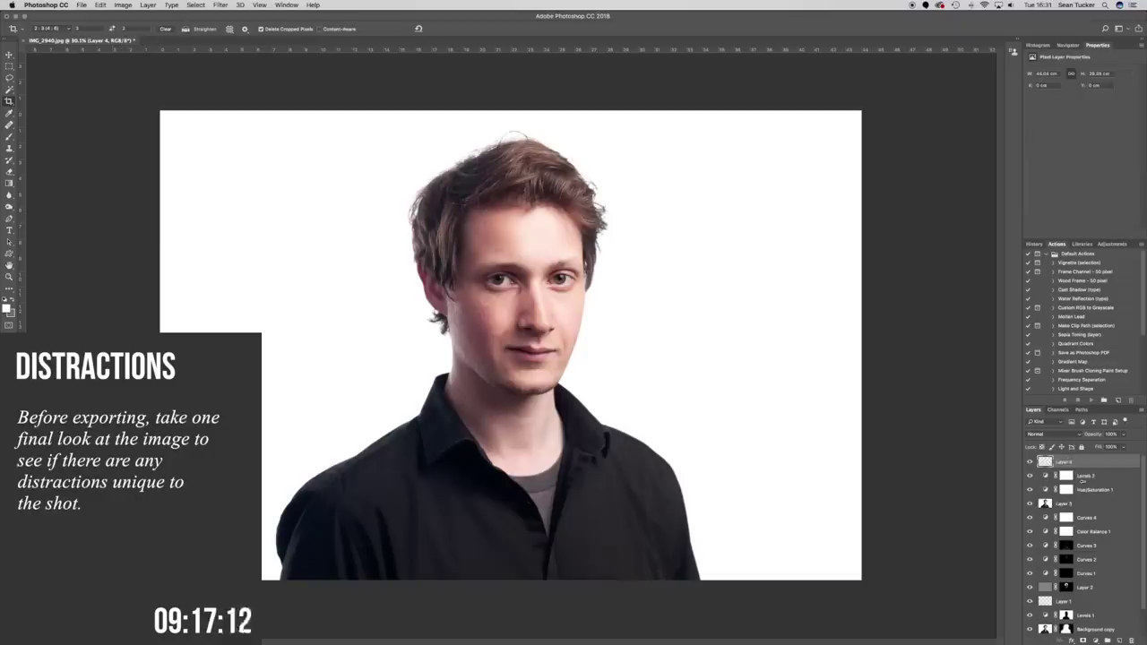
pyautogui.click(9, 55)
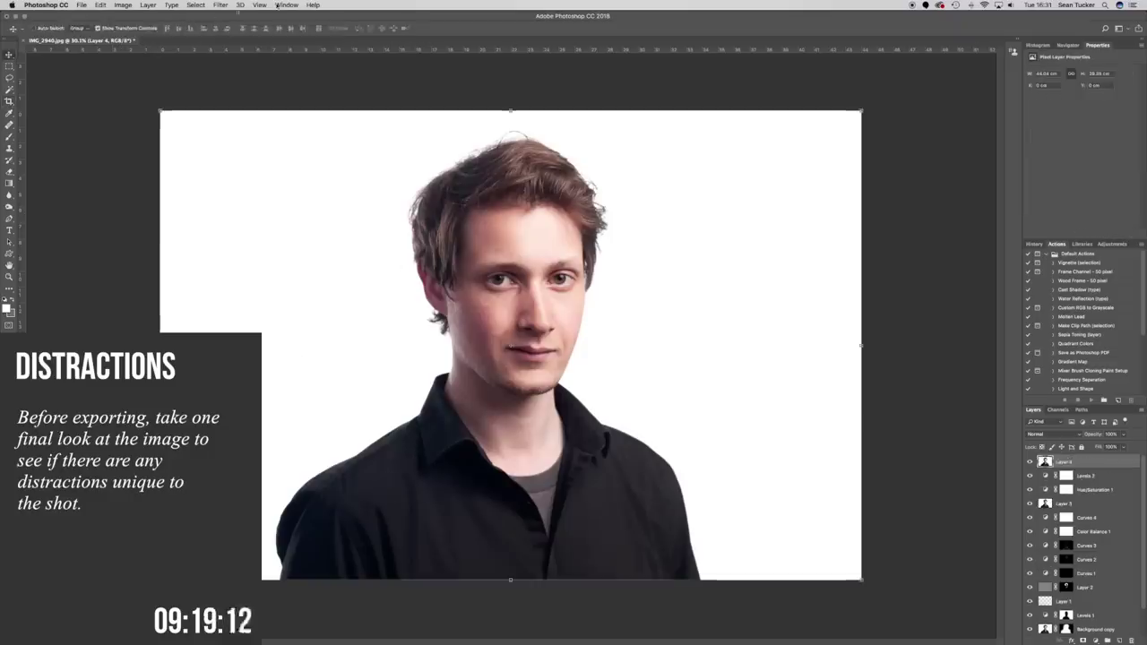
pyautogui.click(219, 6)
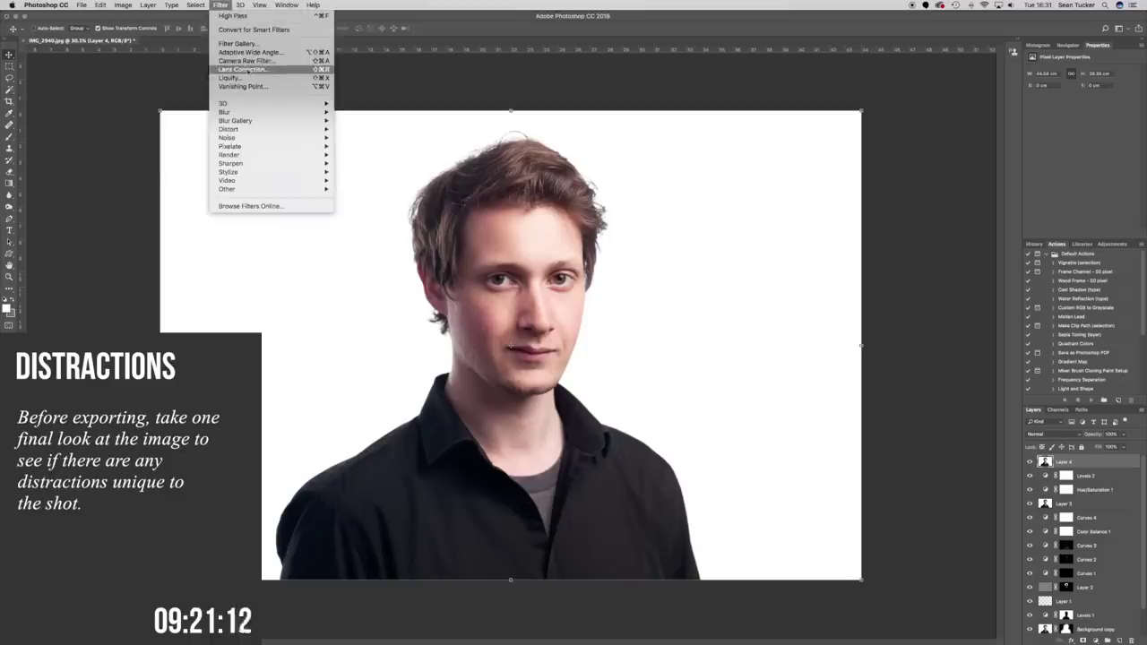
pyautogui.click(233, 78)
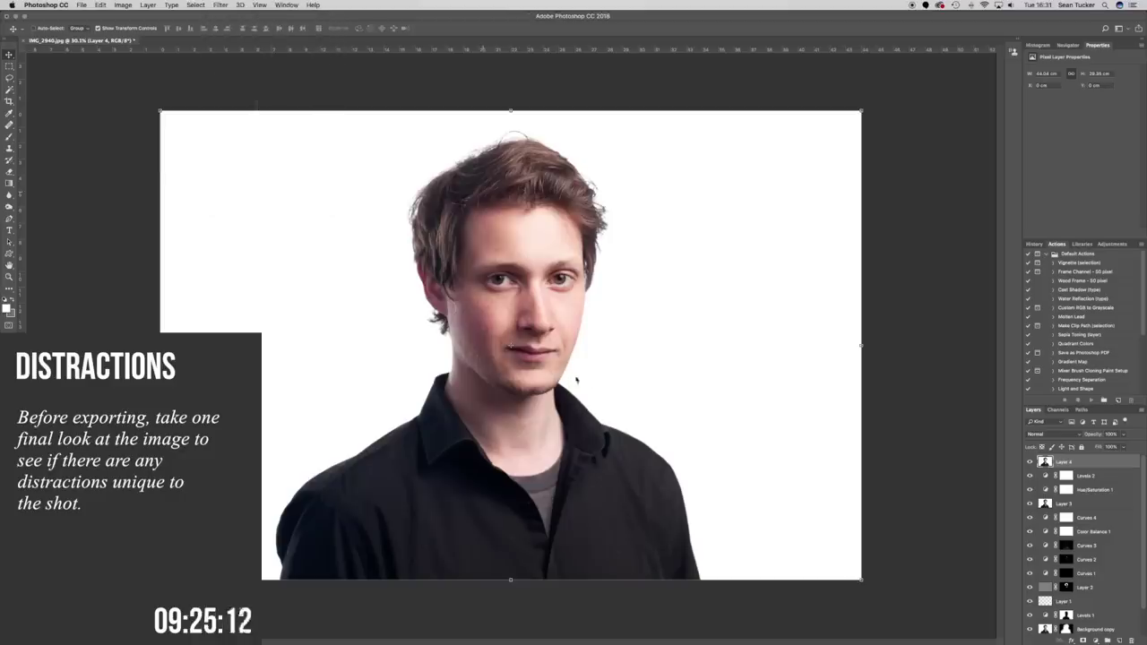
pyautogui.press('super+shift+x')
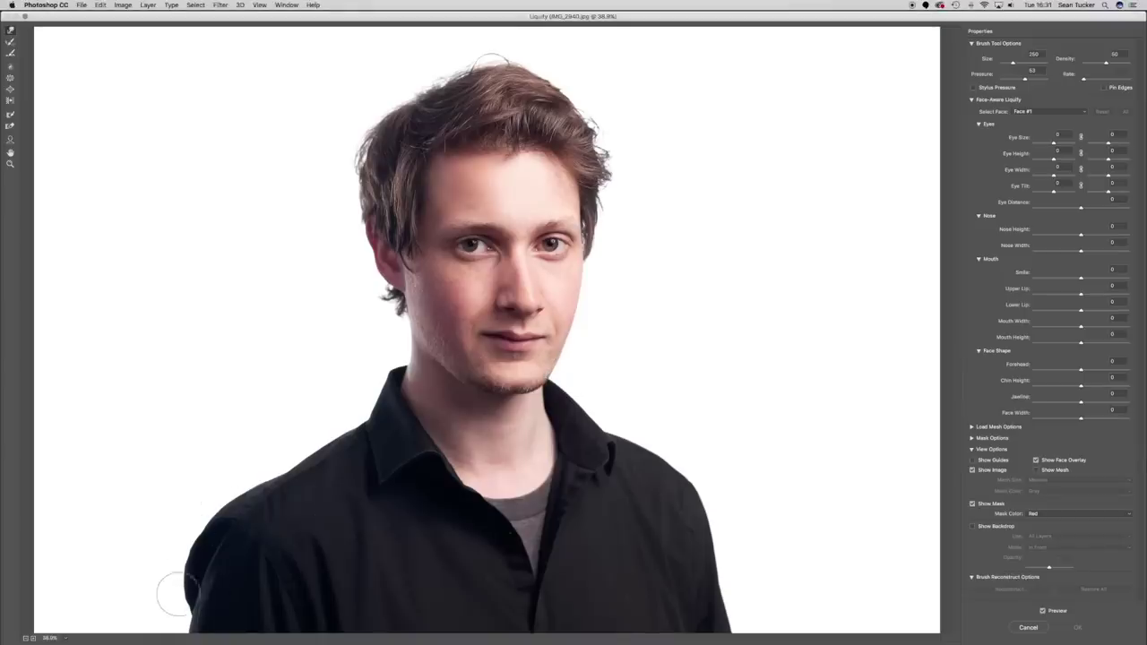
# Enlarge the Forward Warp brush and push the bulging sleeve of the shoulder nearest the frame's edge inwards
pyautogui.press(']')
pyautogui.press(']')
pyautogui.press(']')
pyautogui.press(']')
pyautogui.press(']')
pyautogui.press(']')
pyautogui.press(']')
pyautogui.press(']')
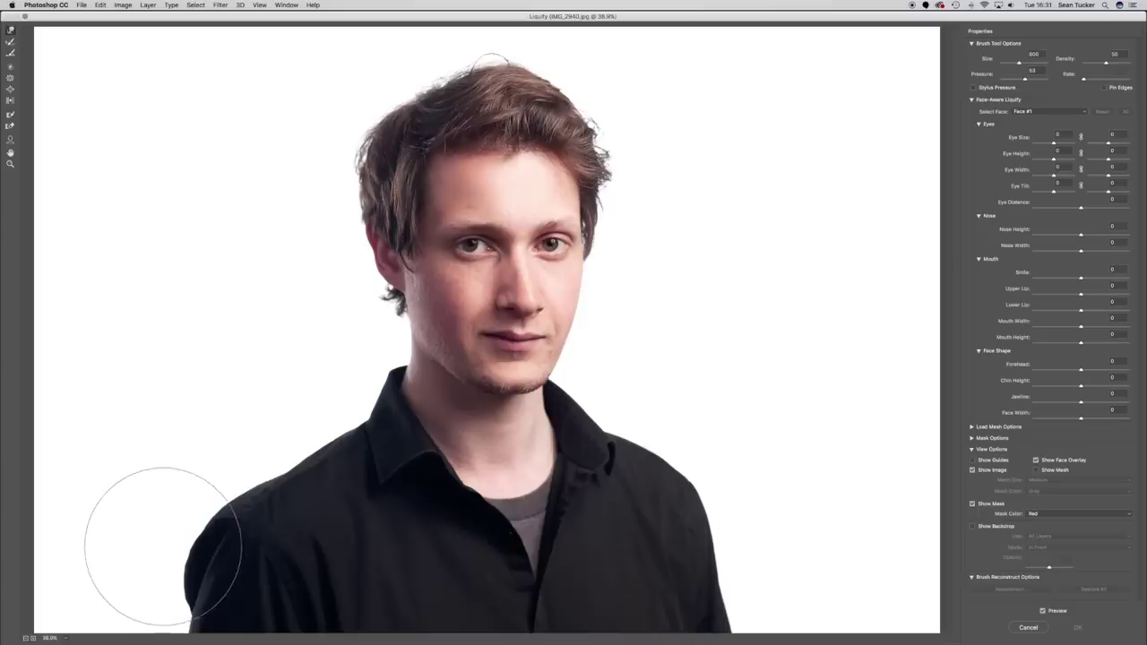
pyautogui.moveTo(161, 543)
pyautogui.mouseDown()
pyautogui.moveTo(202, 511)
pyautogui.moveTo(190, 540)
pyautogui.mouseUp()
# Reduce the warp brush to 300, smooth the shoulder and lower sleeve outline, and apply the Liquify changes
pyautogui.press('[')
pyautogui.press('[')
pyautogui.press('[')
pyautogui.press('[')
pyautogui.press('[')
pyautogui.press('[')
pyautogui.moveTo(283, 469); pyautogui.dragTo(276, 466)
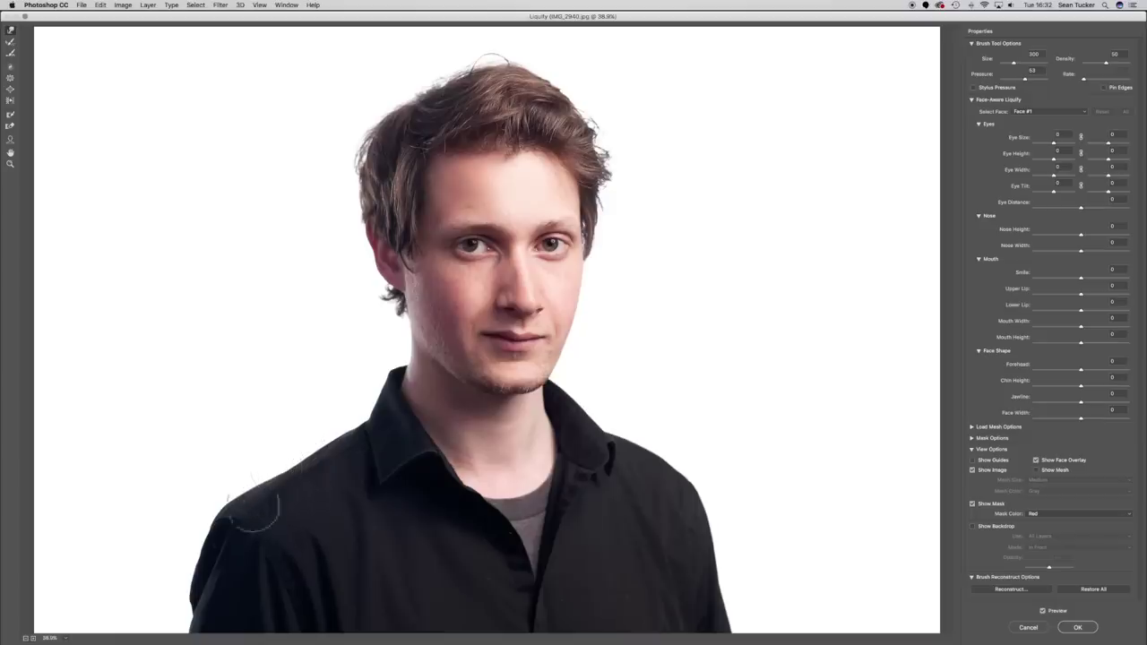
pyautogui.moveTo(192, 618); pyautogui.dragTo(188, 603)
pyautogui.click(1078, 628)
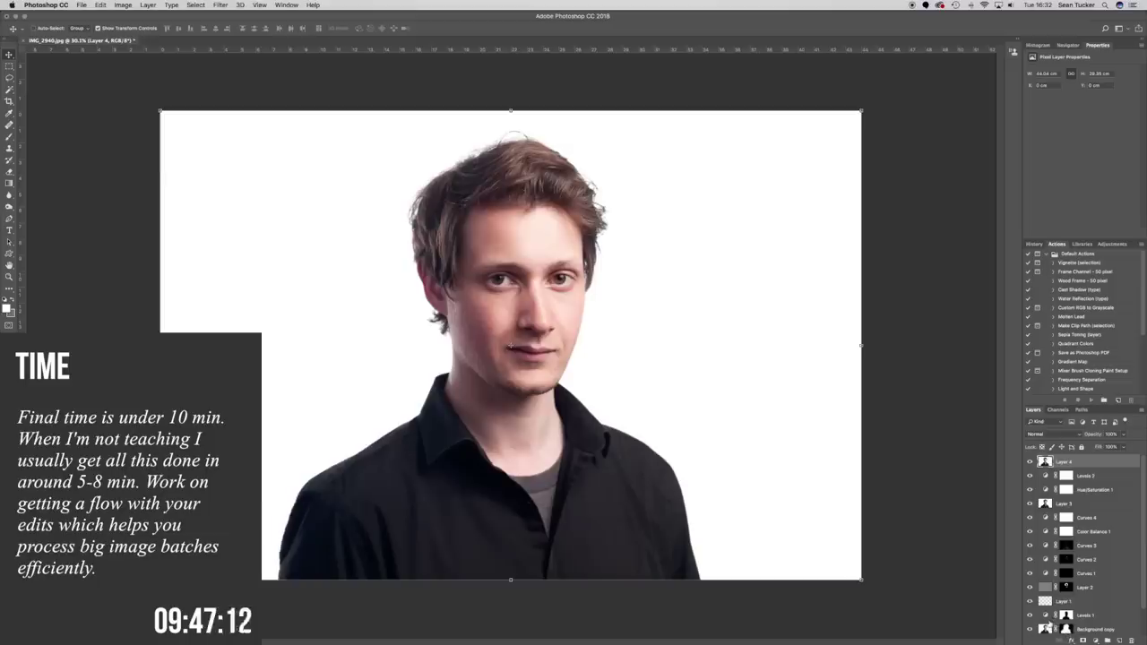
# Compare the finished retouch with the original by showing only the Background layer and restoring all layers
pyautogui.scroll(-2, 1143, 566)
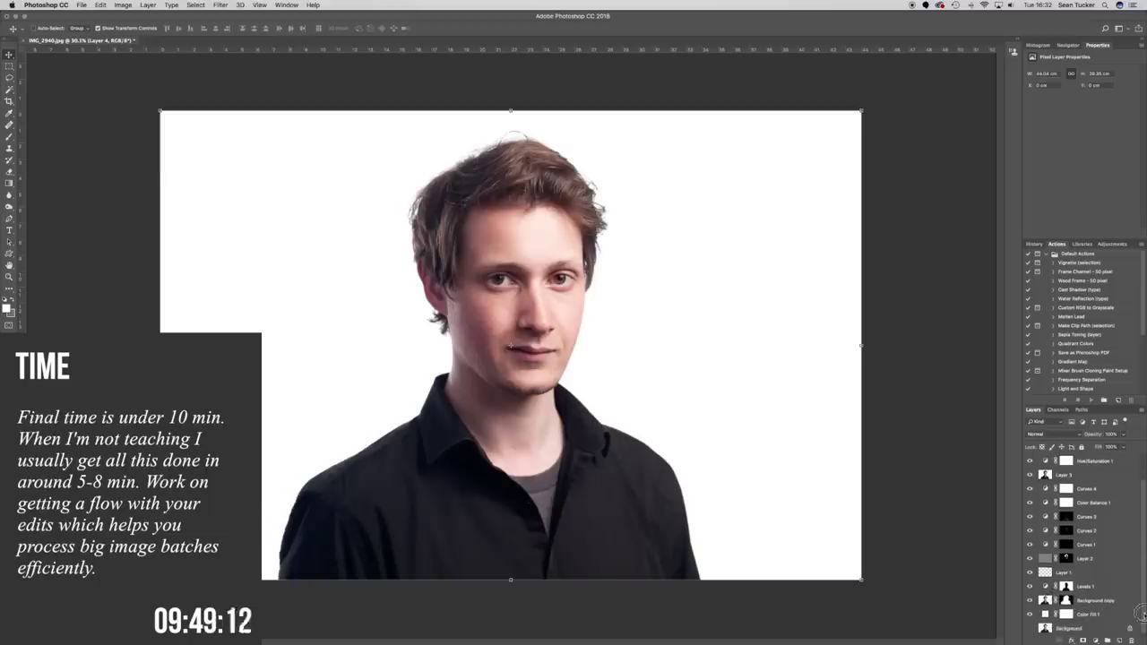
pyautogui.keyDown('alt'); pyautogui.click(1030, 628); pyautogui.keyUp('alt')
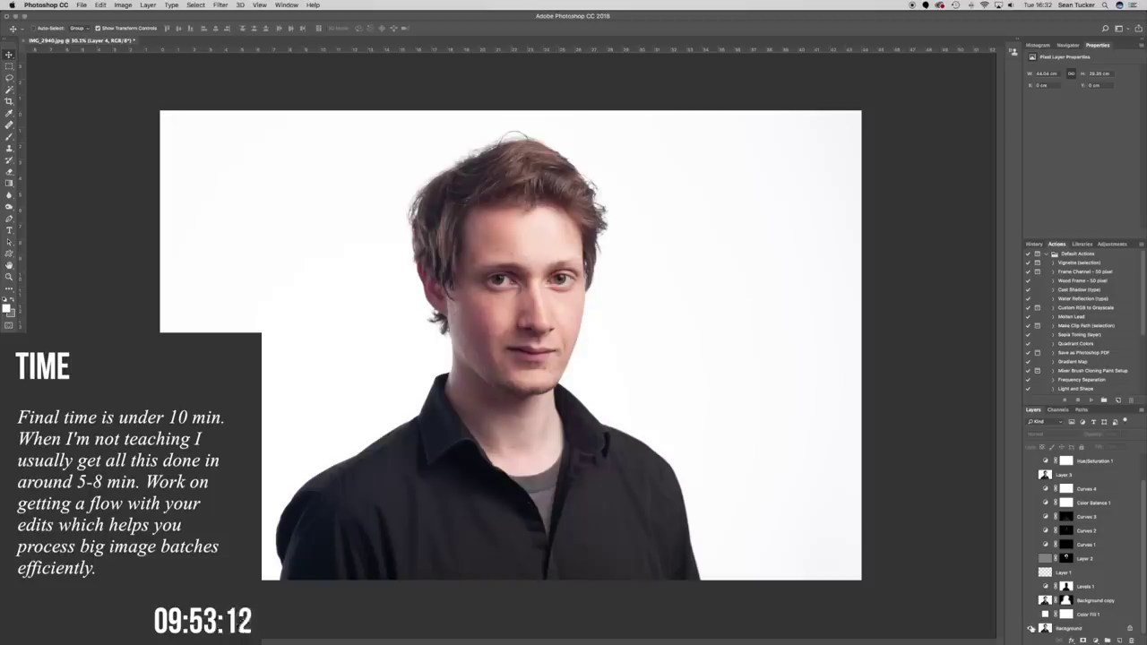
pyautogui.keyDown('alt'); pyautogui.click(1031, 629); pyautogui.keyUp('alt')
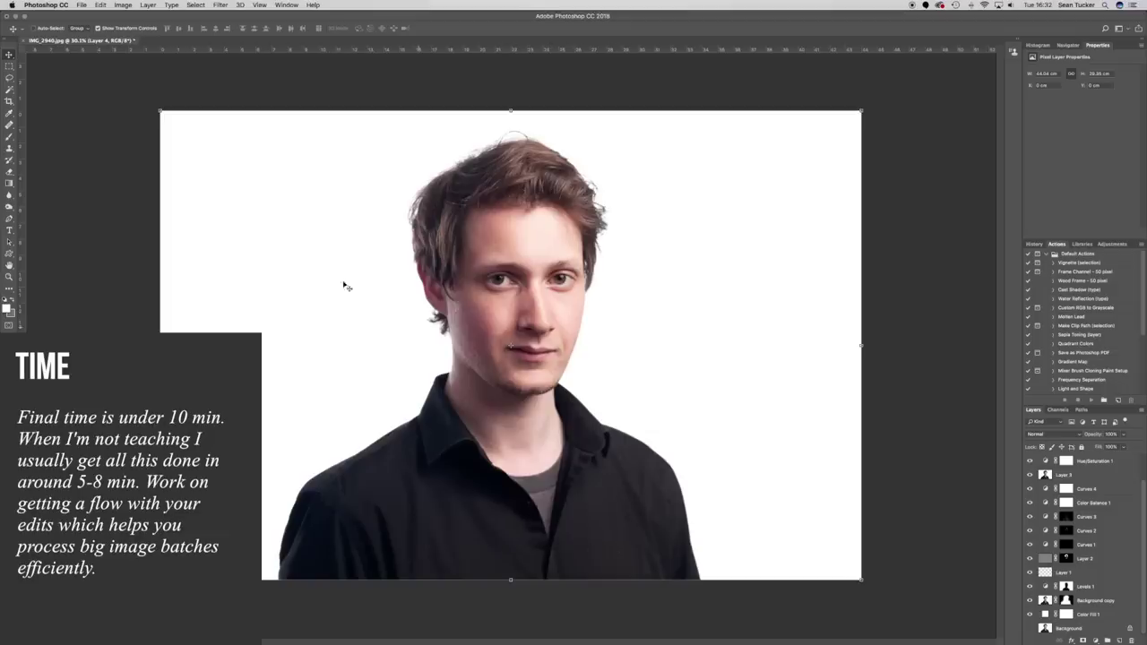
# Save a copy of the portrait as a JPEG under a new file name in the Headshots folder at the highest quality
pyautogui.click(80, 5)
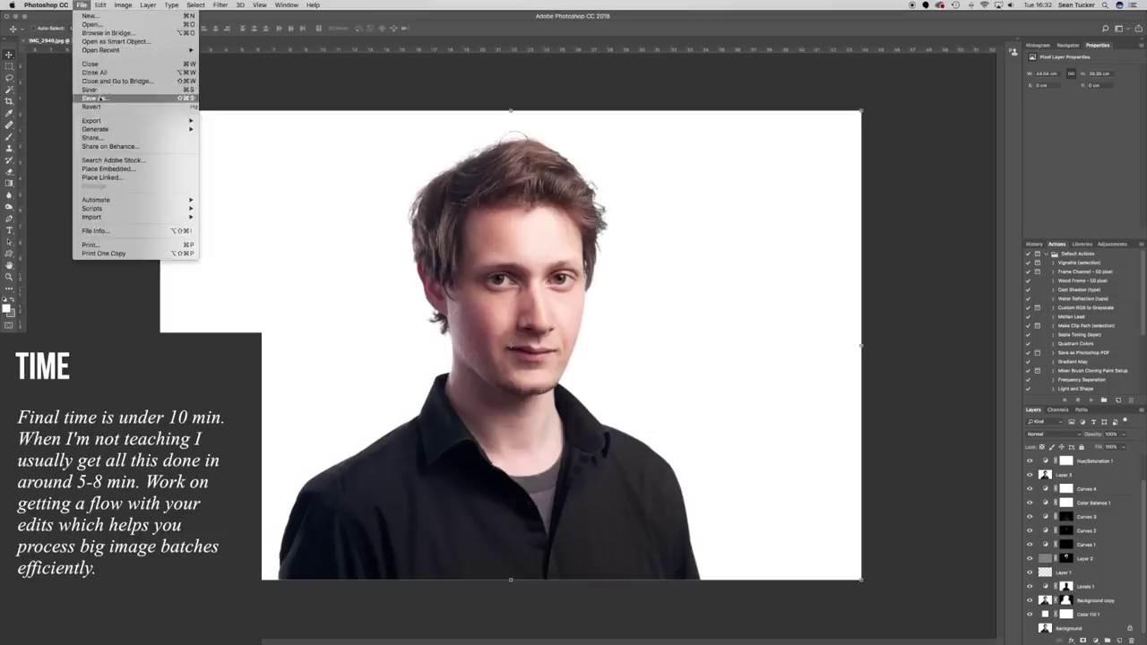
pyautogui.click(103, 99)
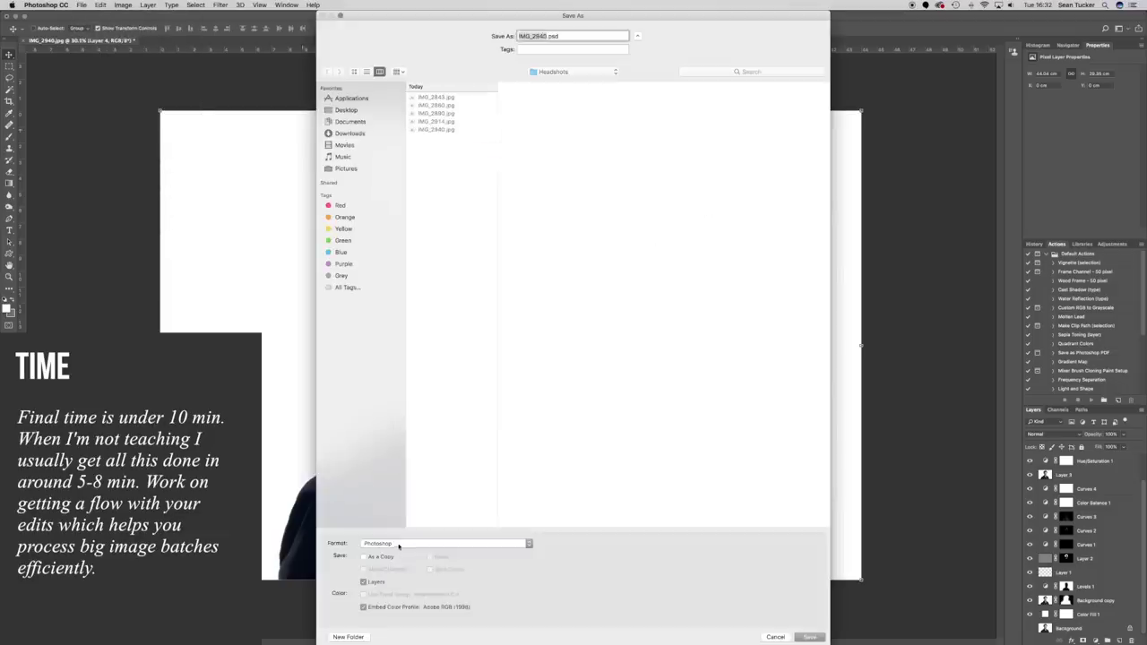
pyautogui.click(399, 544)
pyautogui.click(390, 599)
pyautogui.click(549, 36)
pyautogui.moveTo(552, 36); pyautogui.dragTo(463, 26)
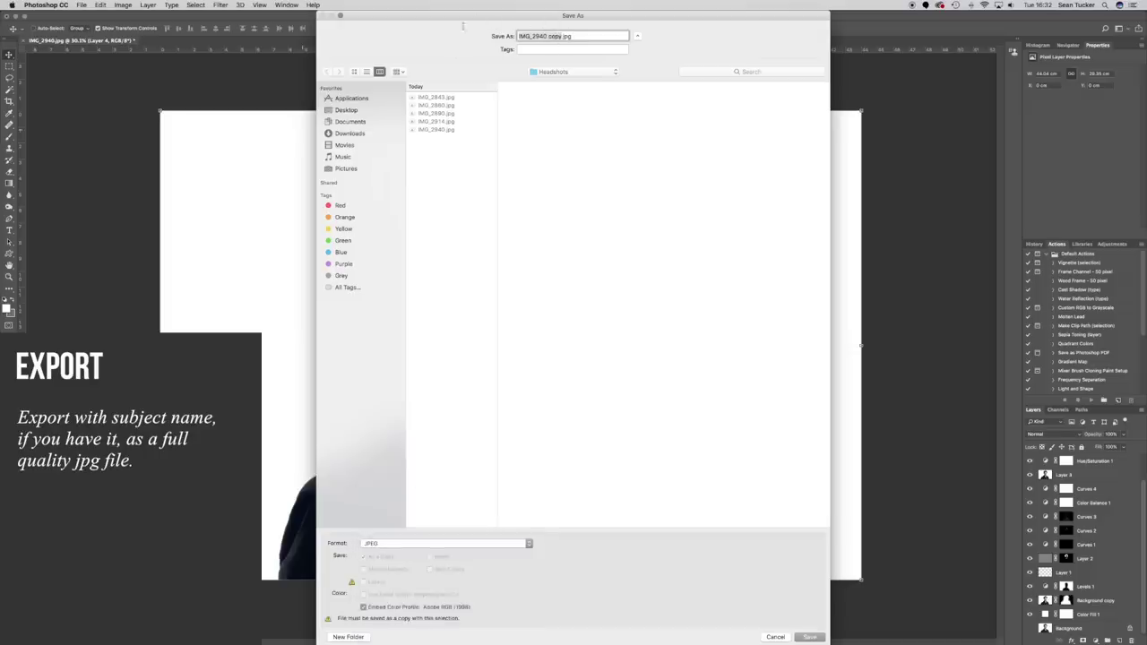
pyautogui.write('t')
pyautogui.click(821, 637)
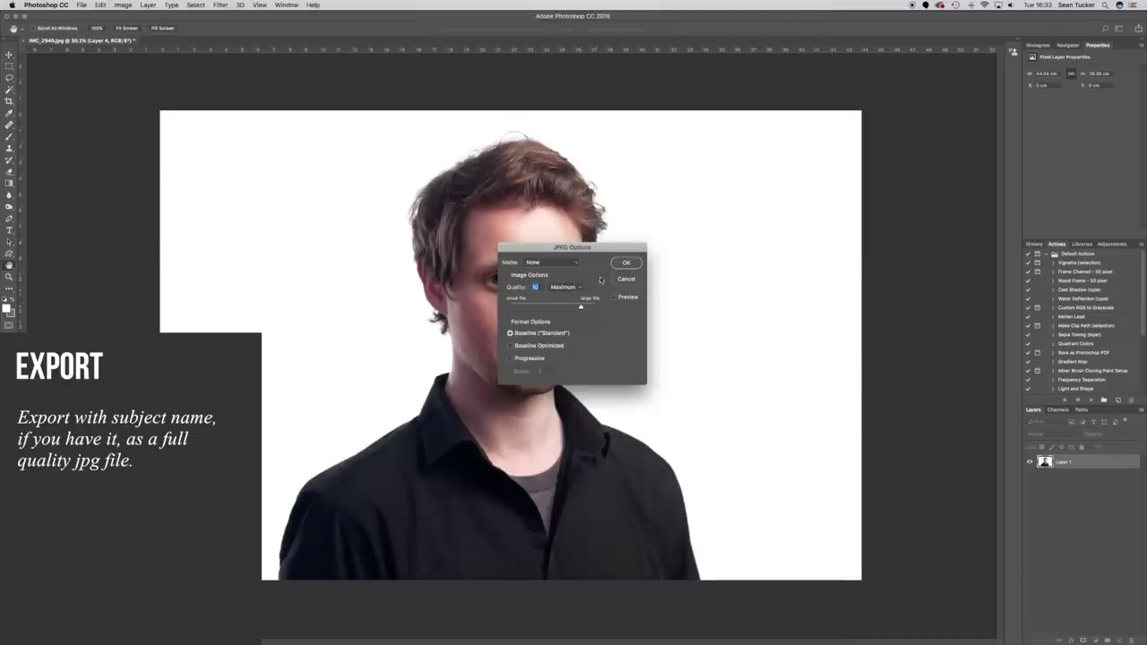
pyautogui.moveTo(582, 307); pyautogui.dragTo(594, 307)
pyautogui.click(627, 263)
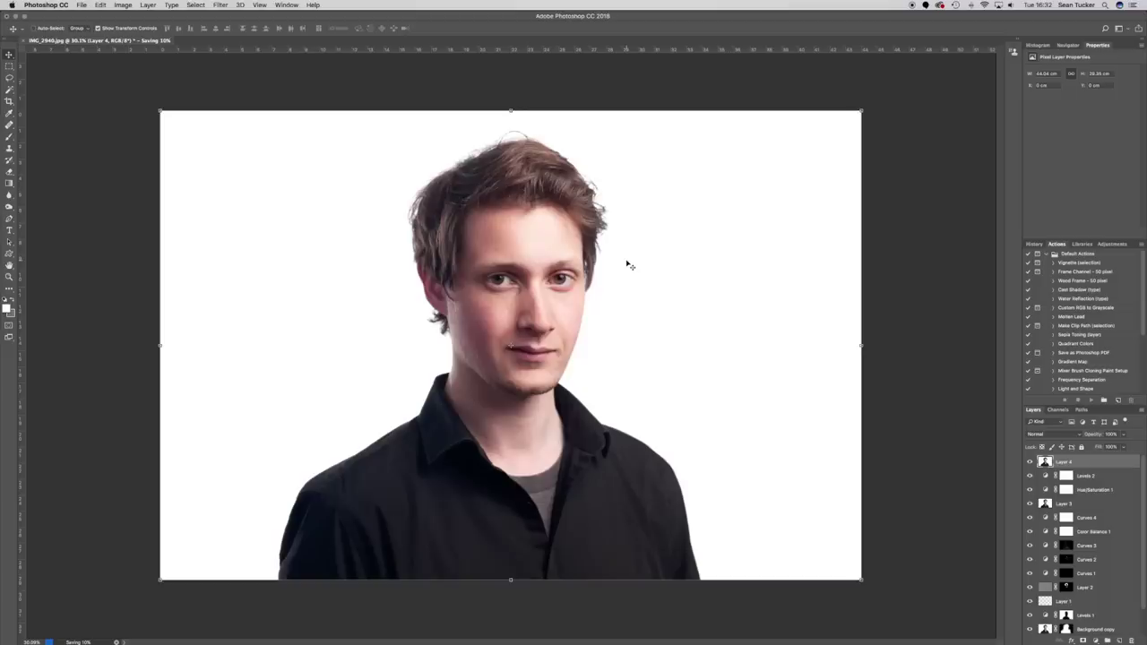